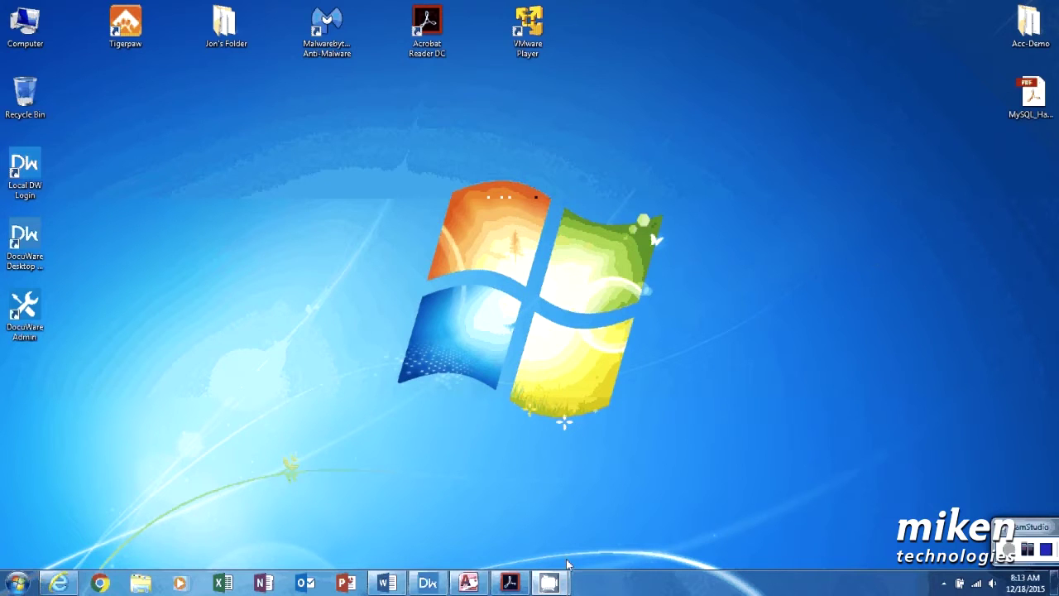
# Step: Print the MySQL Handy Commands PDF from Acrobat to DocuWare Printer, then minimise Acrobat
pyautogui.click(509, 582)
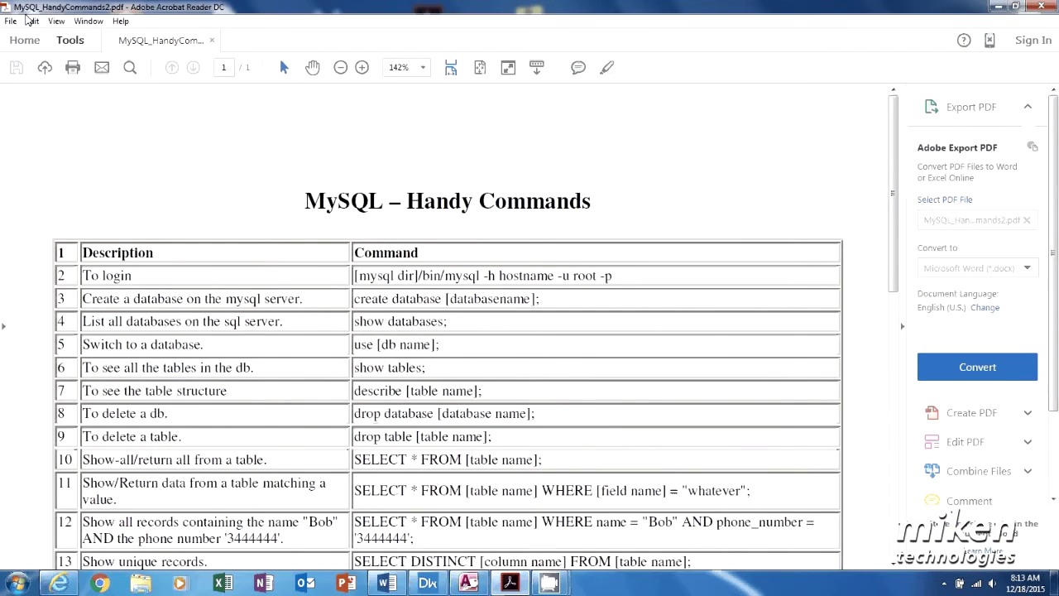
pyautogui.click(11, 21)
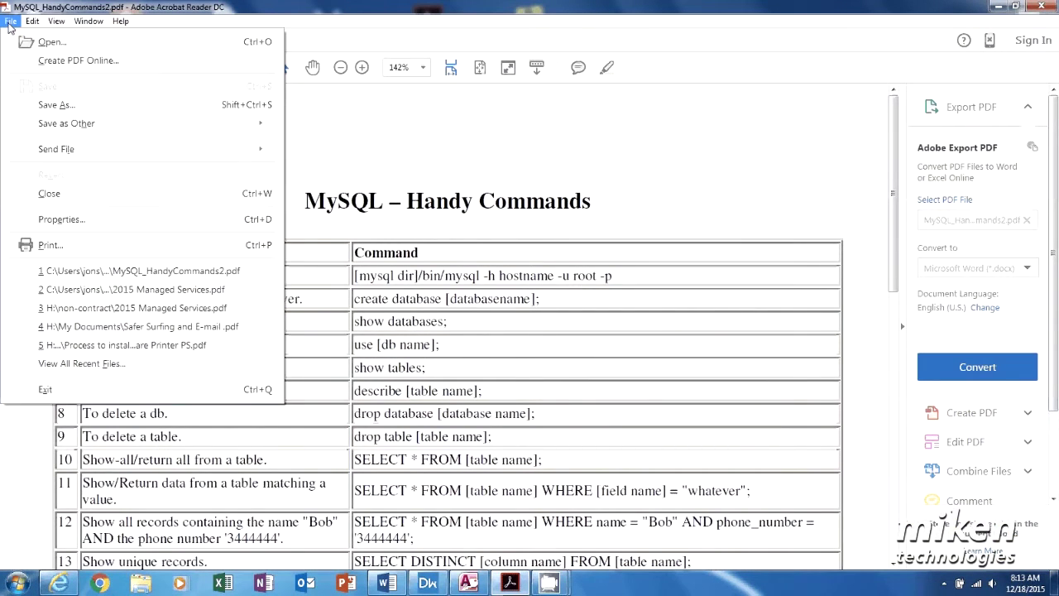
pyautogui.click(55, 245)
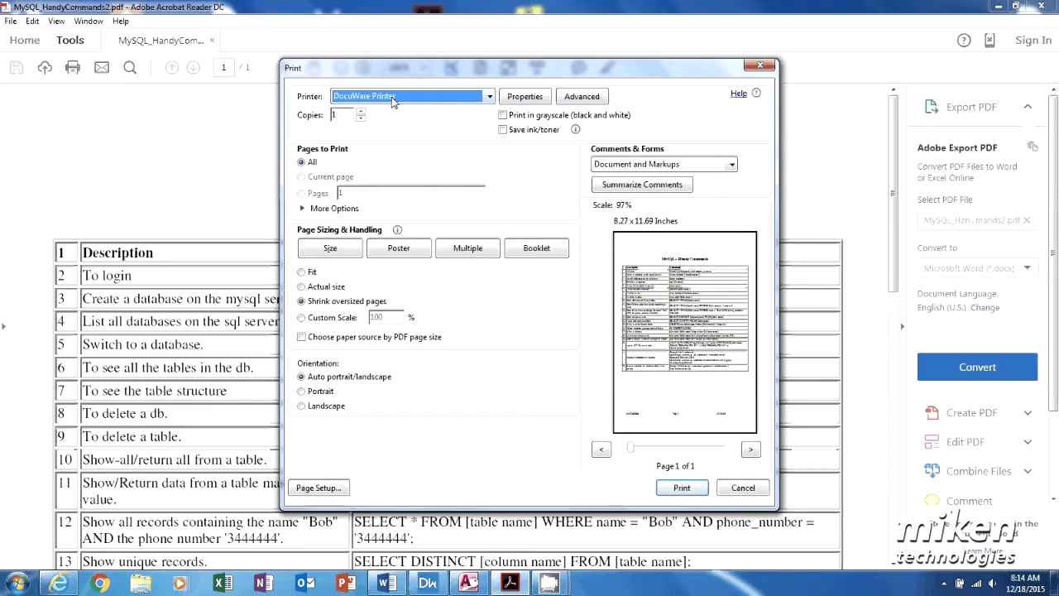
pyautogui.click(682, 487)
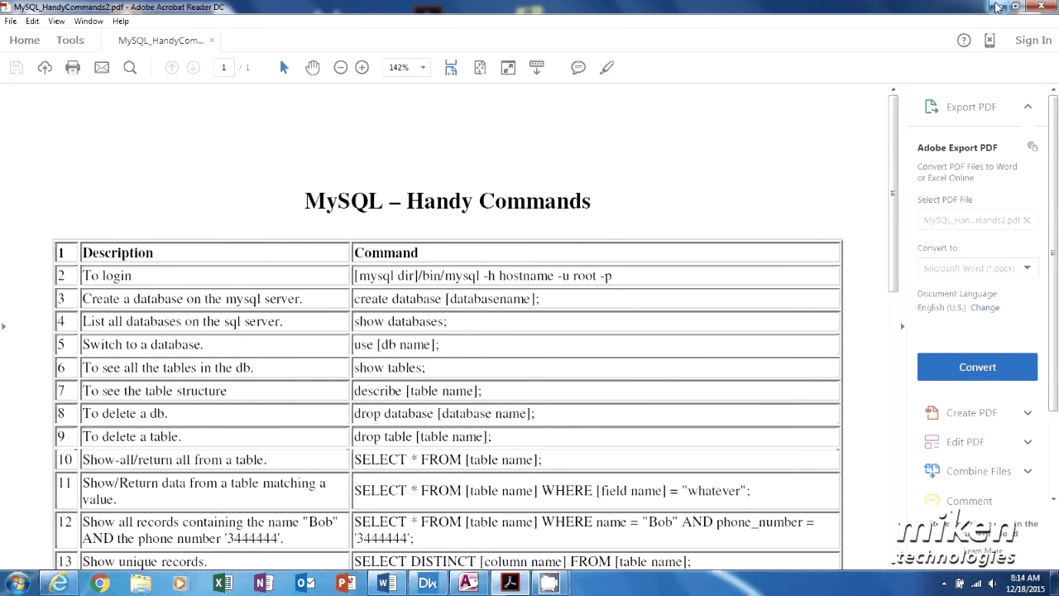
pyautogui.click(996, 7)
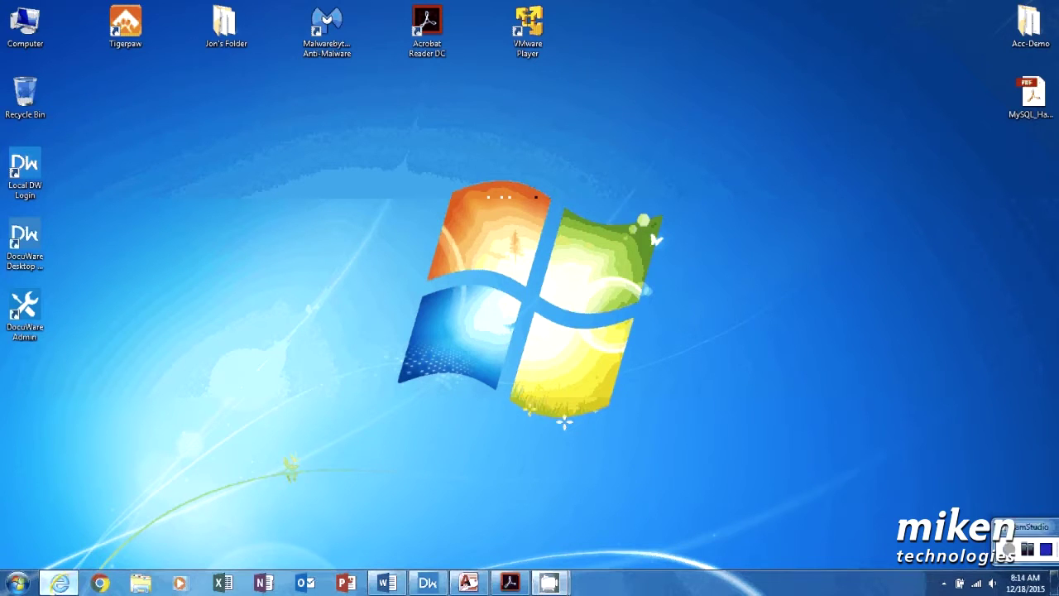
# Step: In the web client, briefly open and close an Intel-Index tray pane, then open the MySQL PDF from ADMIN-DT
pyautogui.click(59, 583)
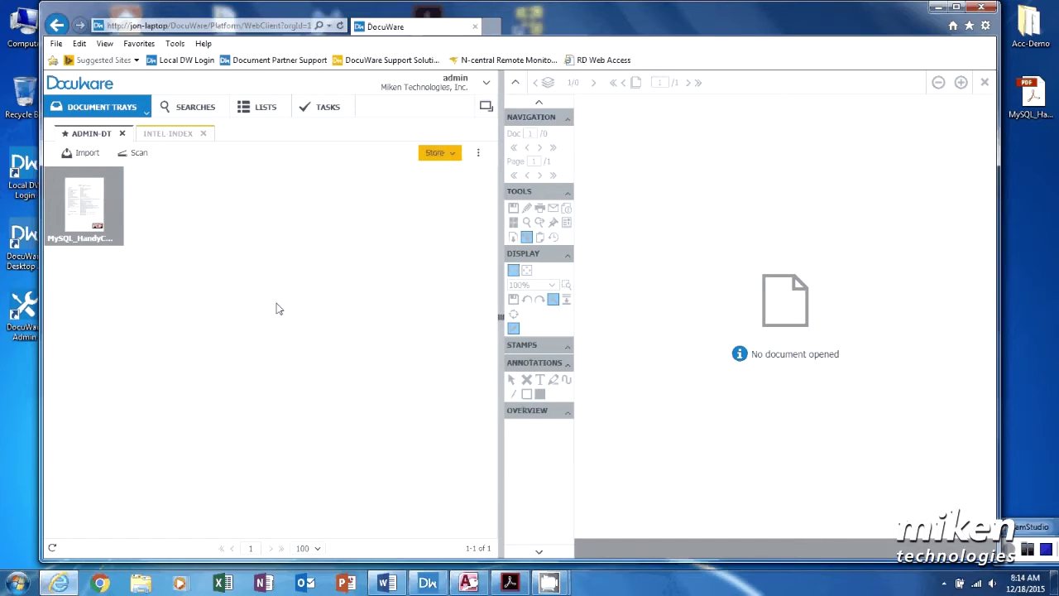
pyautogui.click(486, 106)
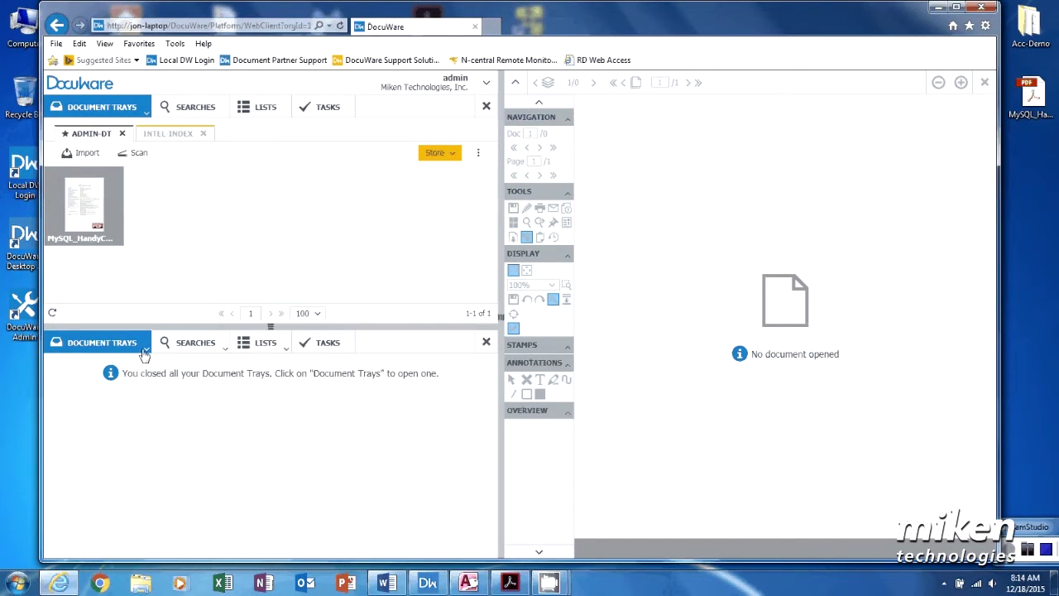
pyautogui.click(145, 353)
pyautogui.click(96, 382)
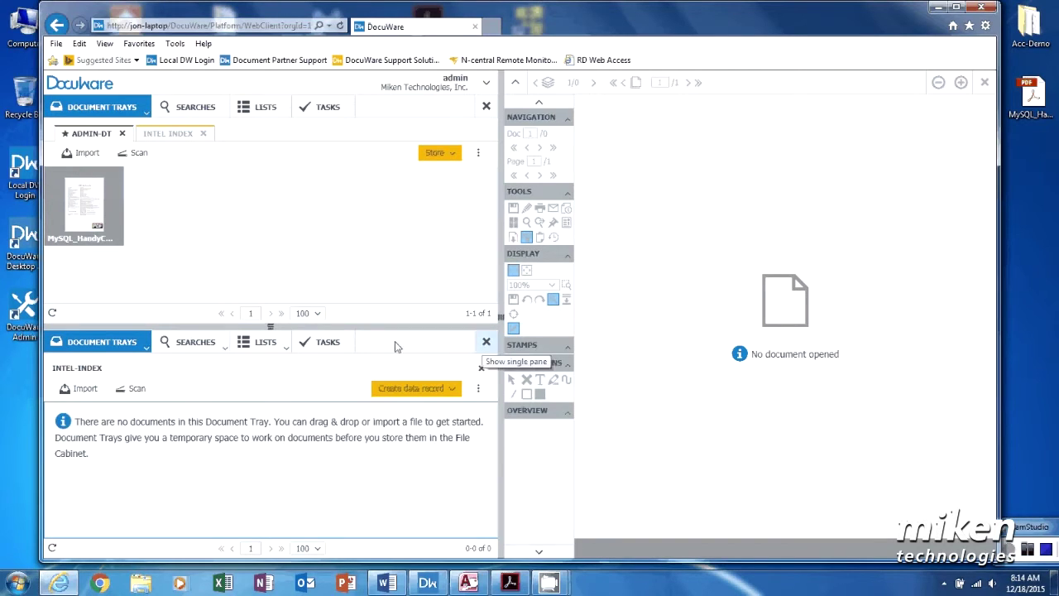
pyautogui.click(487, 340)
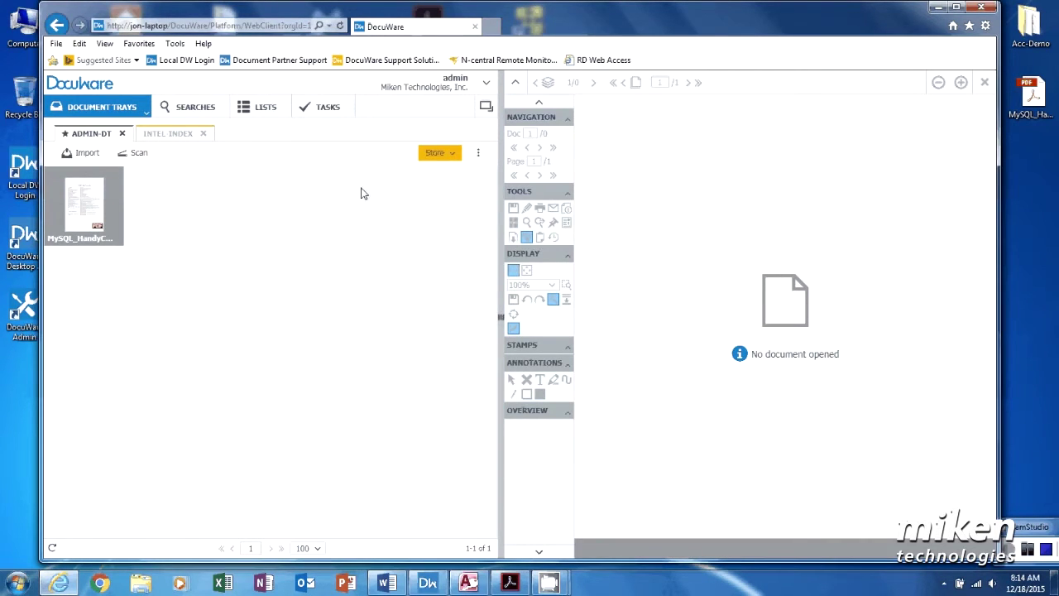
pyautogui.click(108, 206)
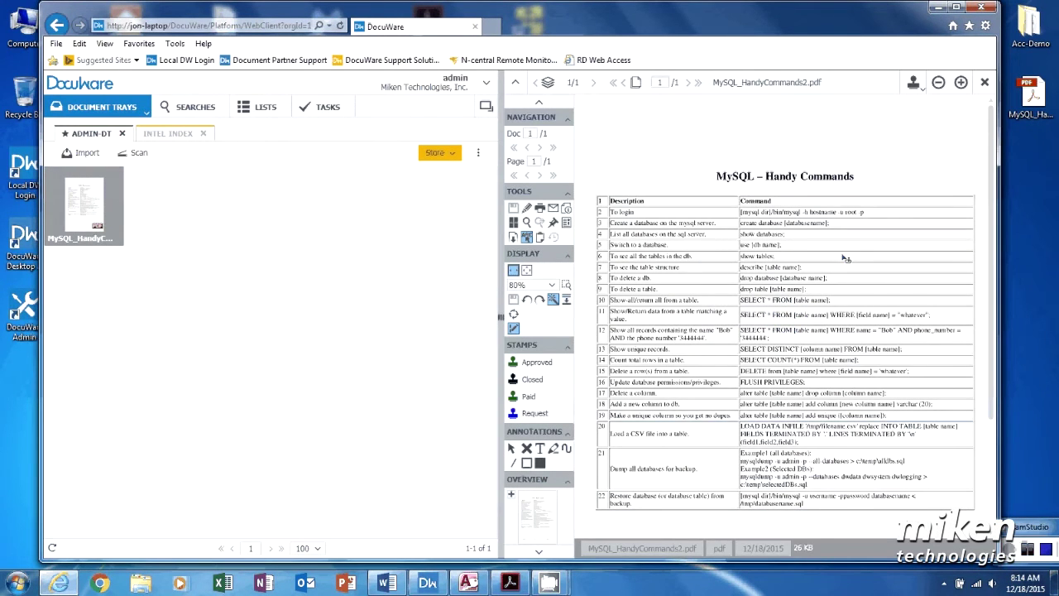
# Step: Zoom into the PDF title, fit the page back, and list the store file cabinets
pyautogui.click(527, 271)
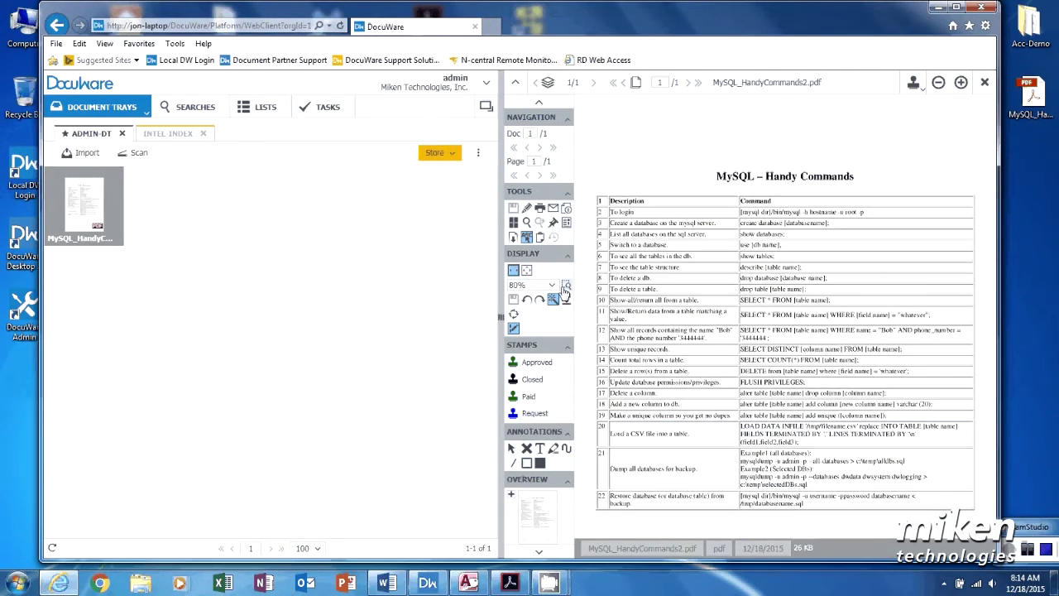
pyautogui.click(566, 286)
pyautogui.moveTo(658, 154); pyautogui.dragTo(765, 209)
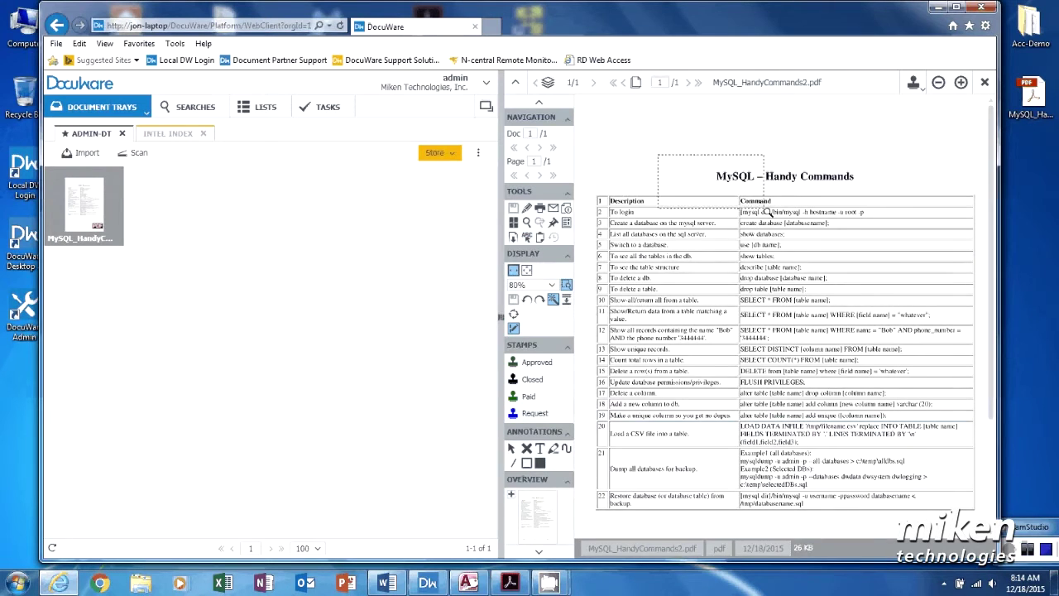
pyautogui.click(513, 272)
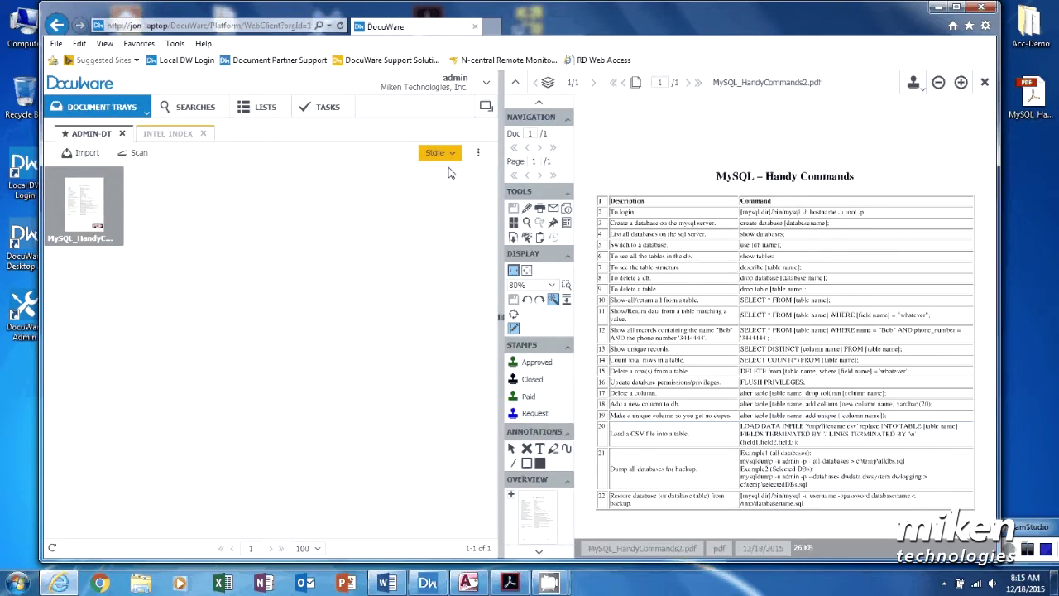
pyautogui.click(440, 153)
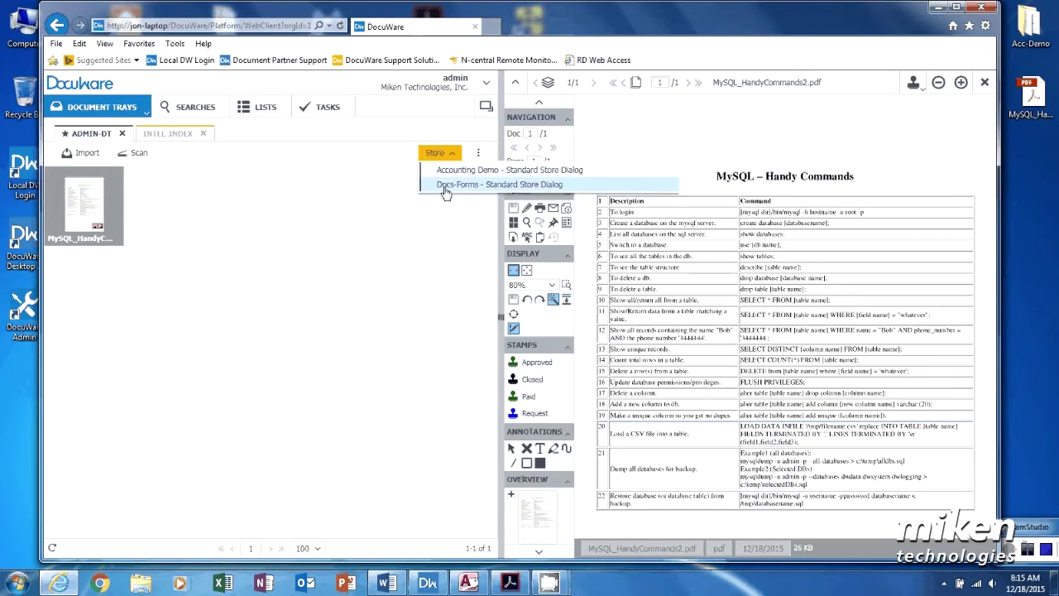
# Step: Store the PDF in Docs-Forms with title and form name from its heading, type pdf, date 12/18/2015
pyautogui.click(445, 190)
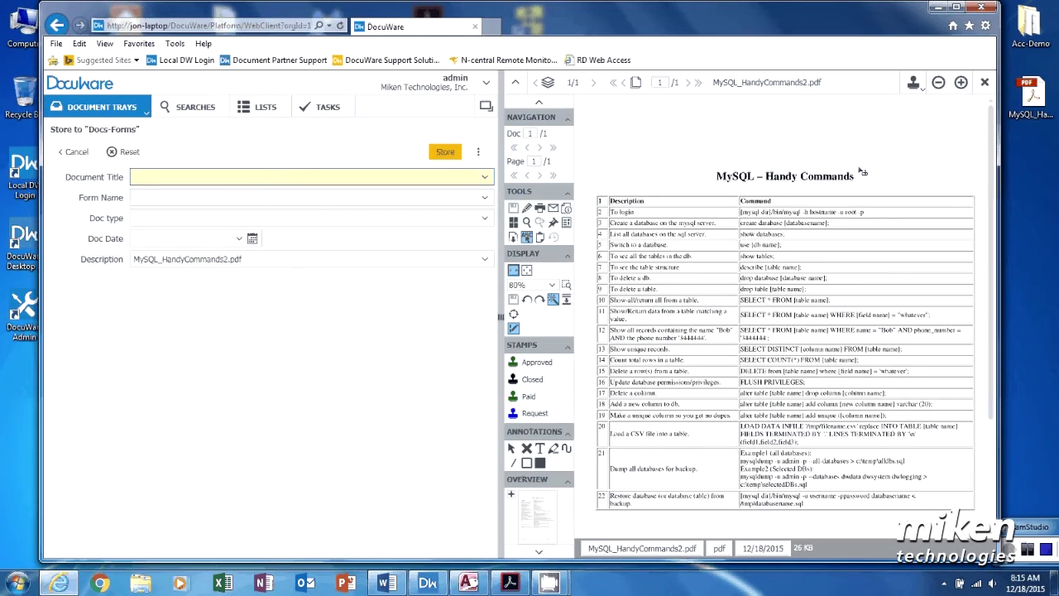
pyautogui.moveTo(805, 172); pyautogui.dragTo(721, 177)
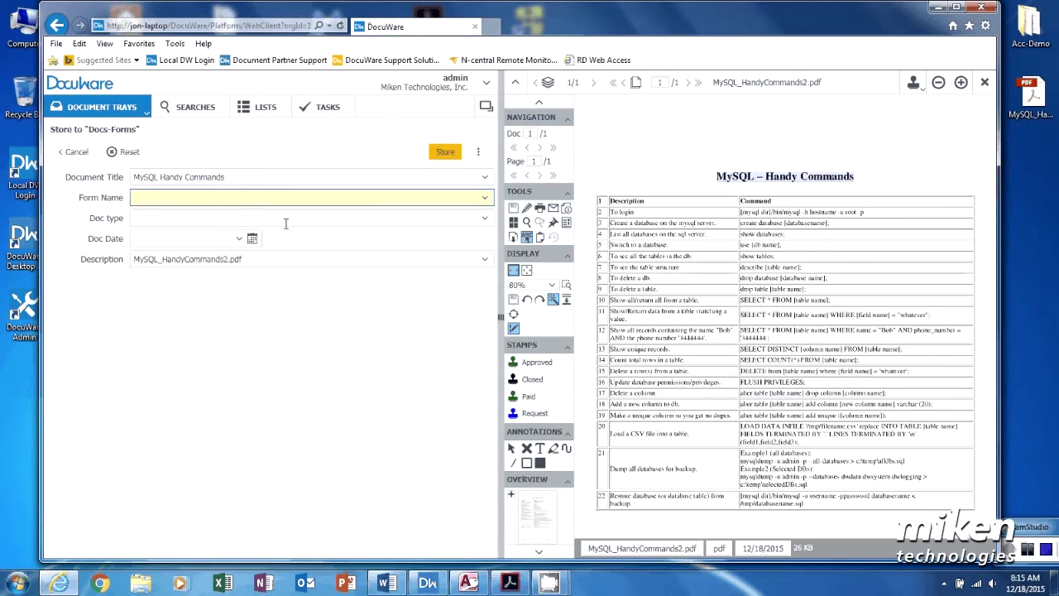
pyautogui.moveTo(800, 176); pyautogui.dragTo(718, 185)
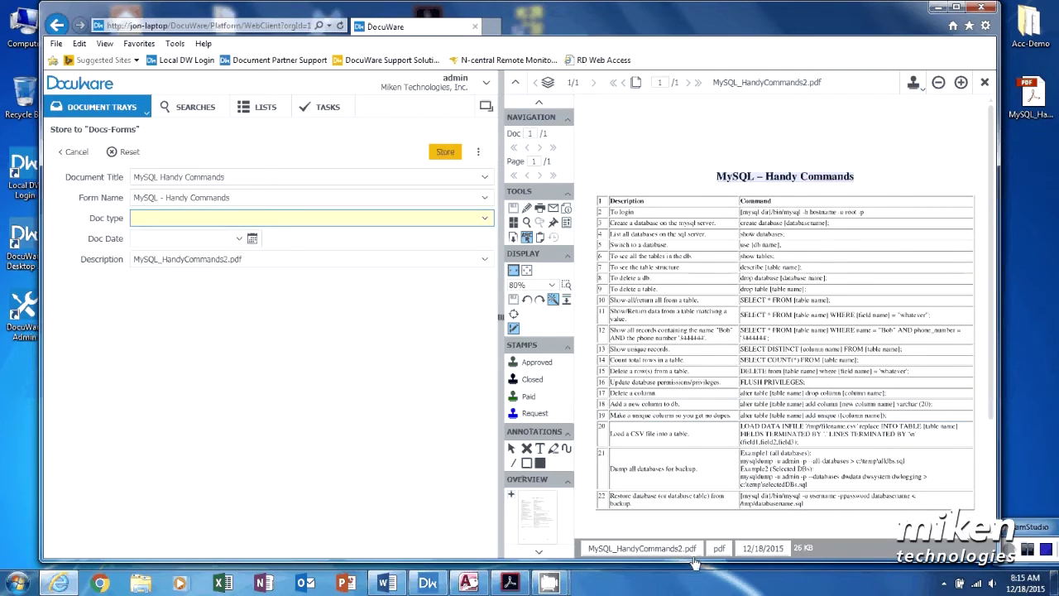
pyautogui.click(719, 549)
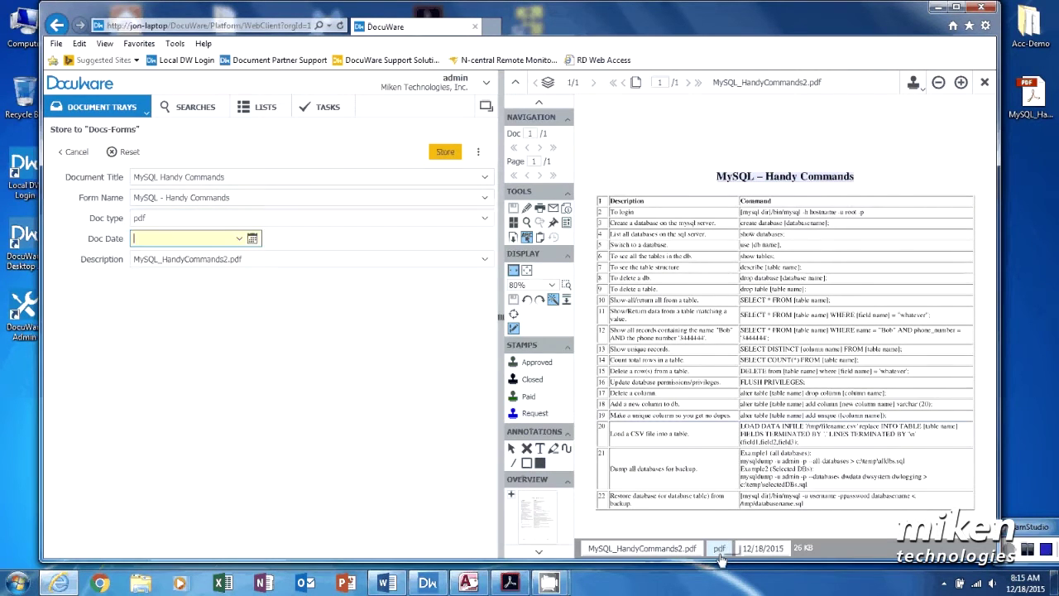
pyautogui.click(762, 549)
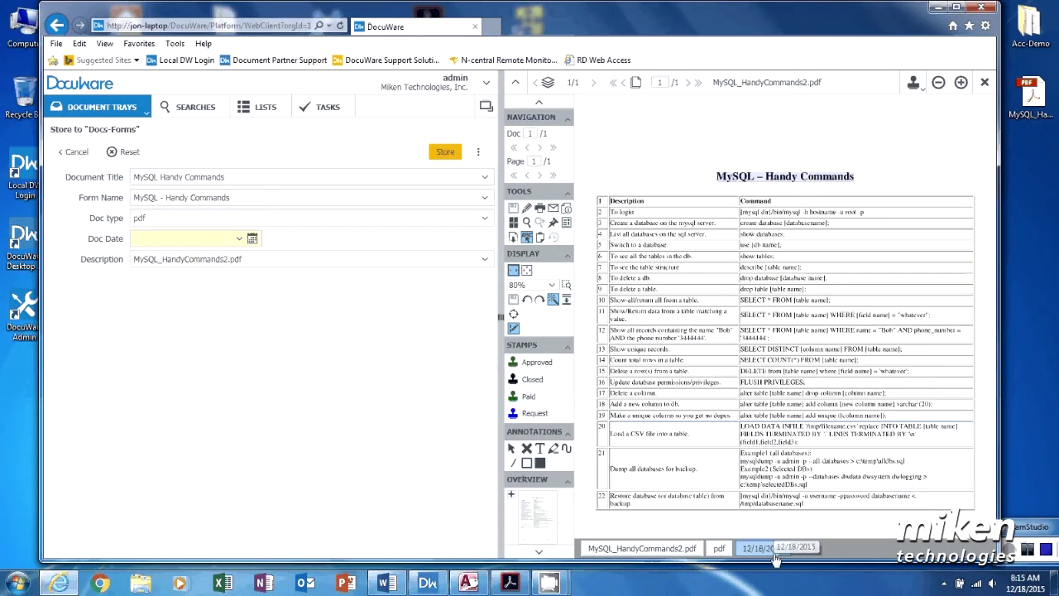
pyautogui.click(446, 153)
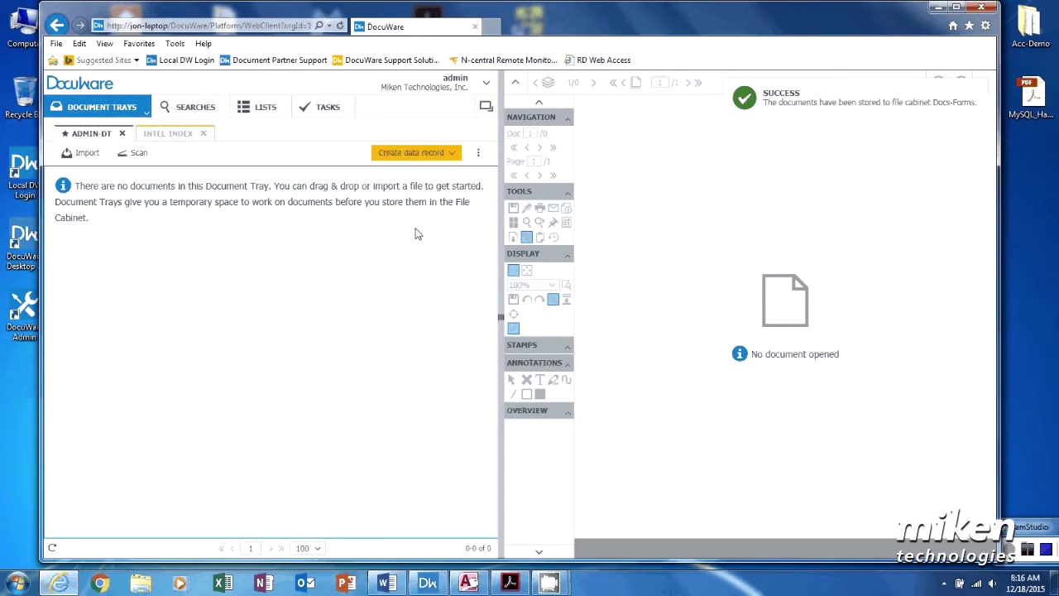
# Step: Reopen the Docs-Forms search criteria and clear the Document Title field
pyautogui.click(195, 108)
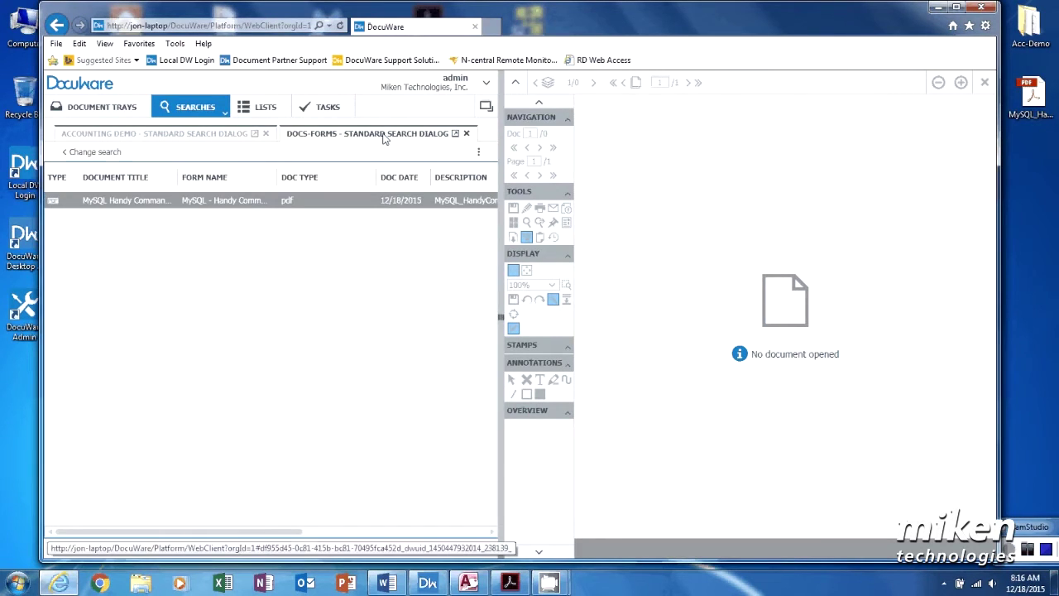
pyautogui.click(93, 151)
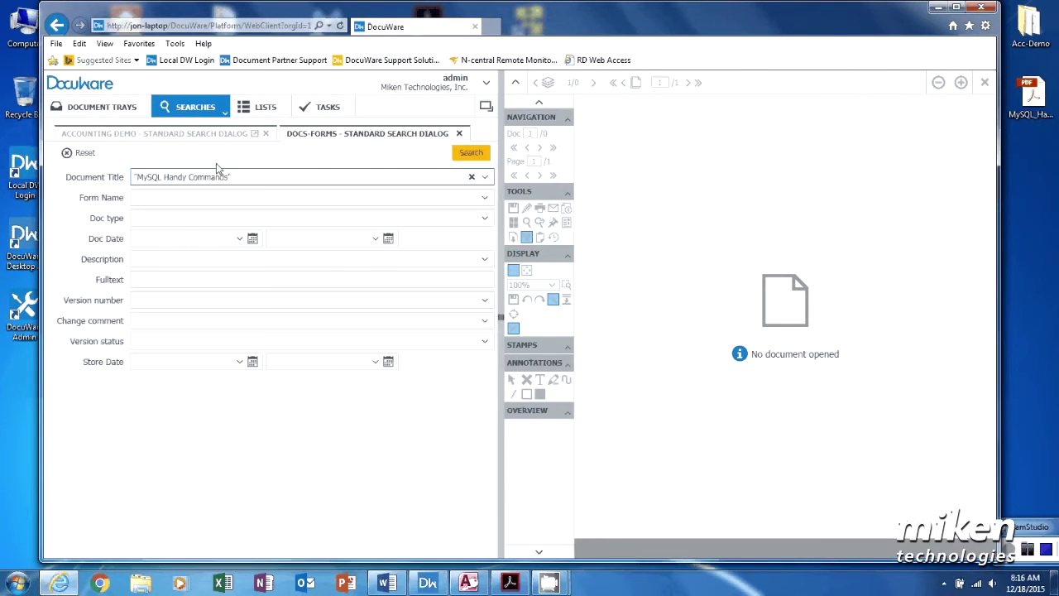
pyautogui.click(268, 177)
pyautogui.hotkey('ctrl', 'a')
pyautogui.press('BackSpace')
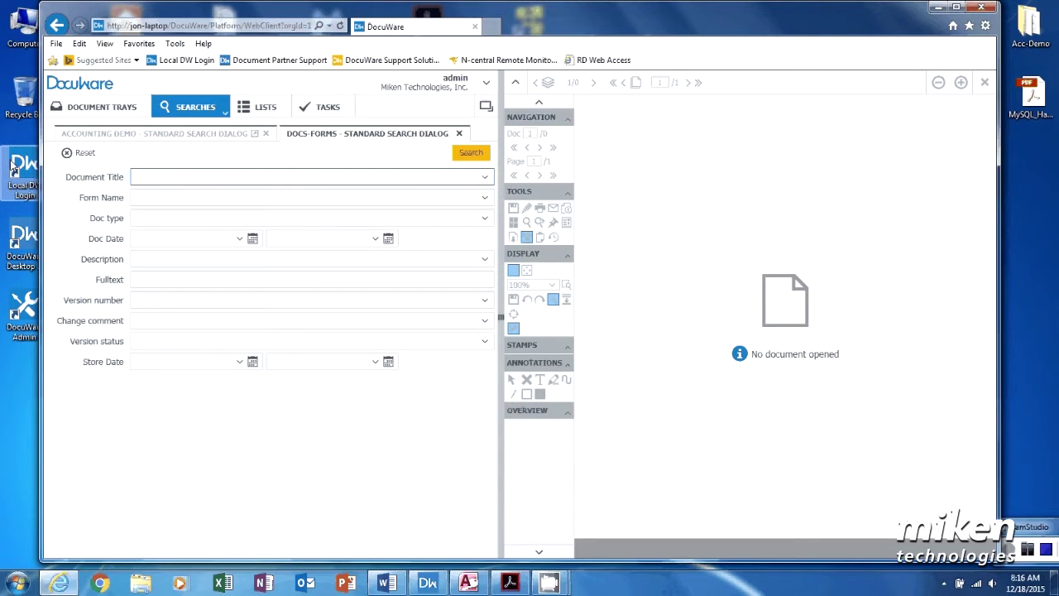
# Step: Search by store date 12/18/2015 and open the found MySQL Handy Commands PDF
pyautogui.click(154, 362)
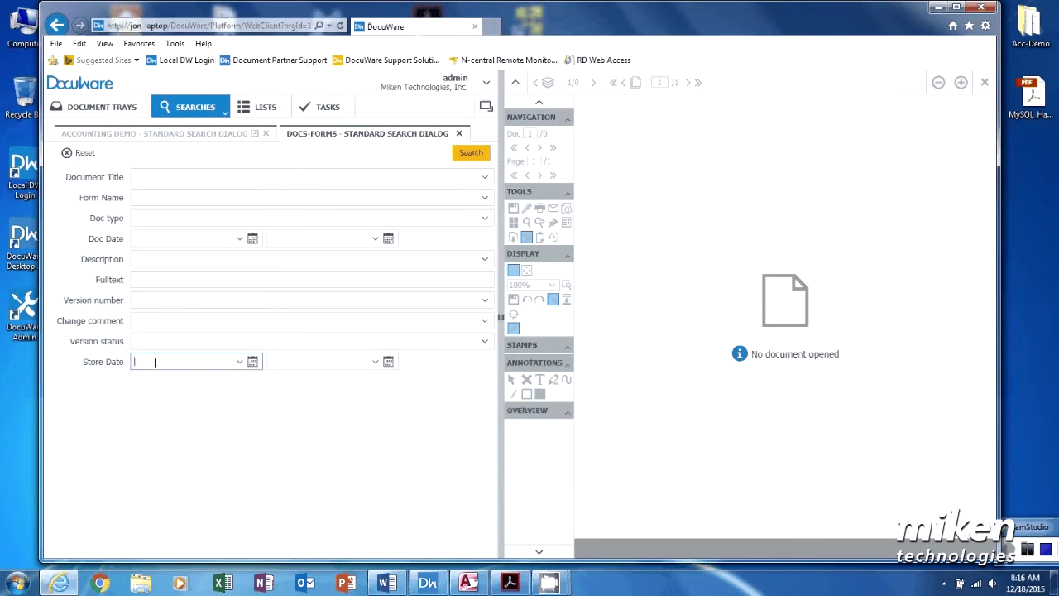
pyautogui.write('12/18/2015')
pyautogui.click(249, 422)
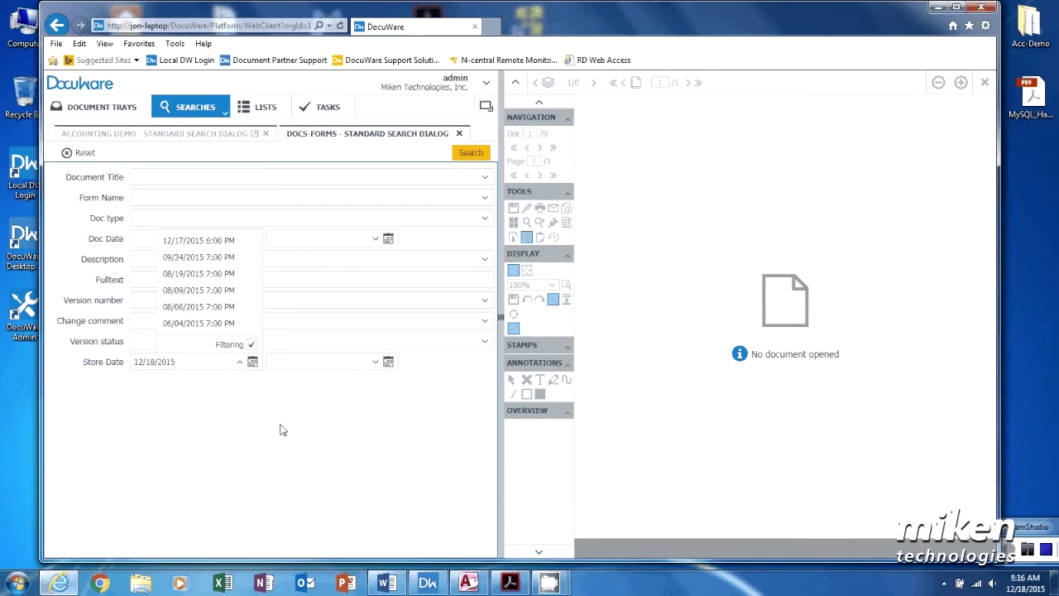
pyautogui.click(471, 153)
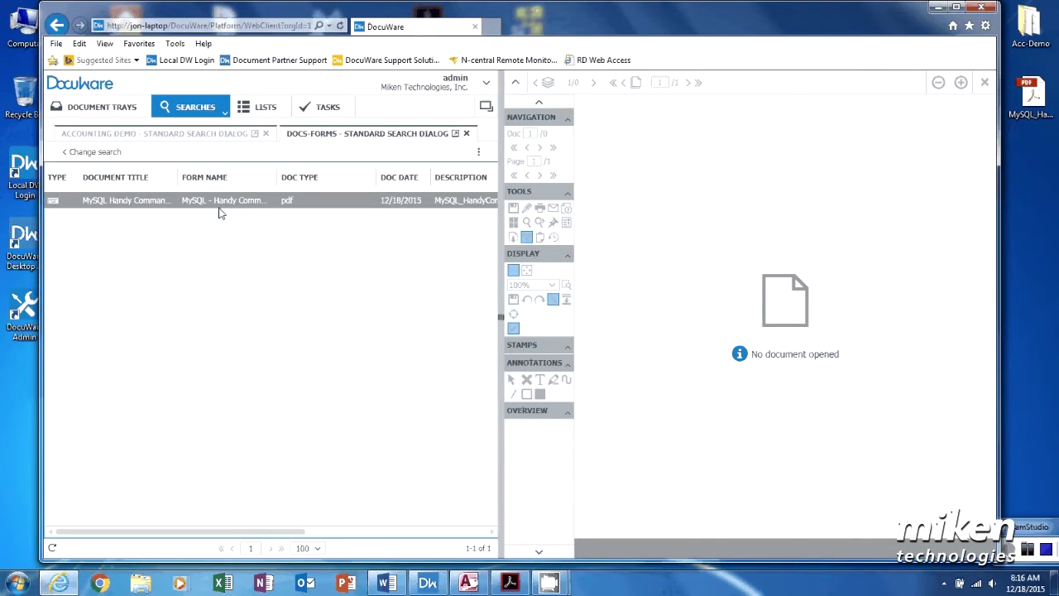
pyautogui.click(221, 207)
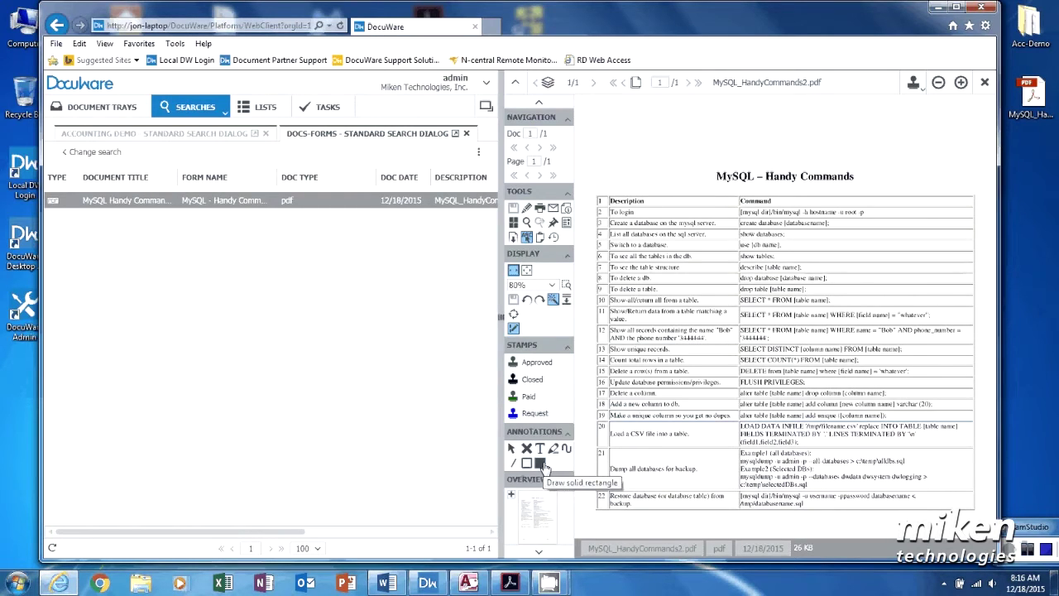
# Step: Draw a black filled rectangle annotation over the PDF title
pyautogui.click(541, 464)
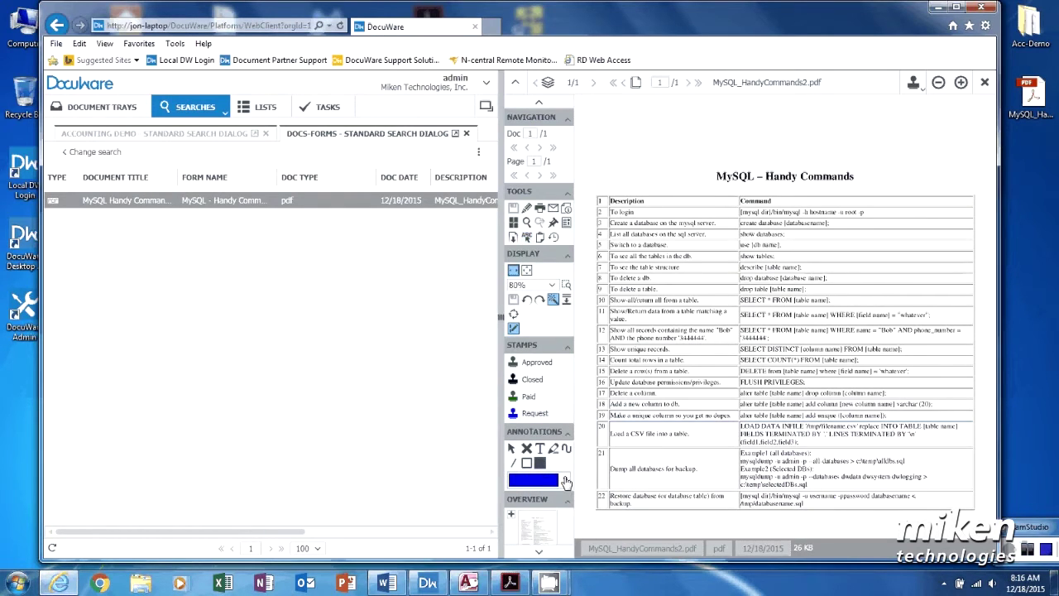
pyautogui.click(564, 481)
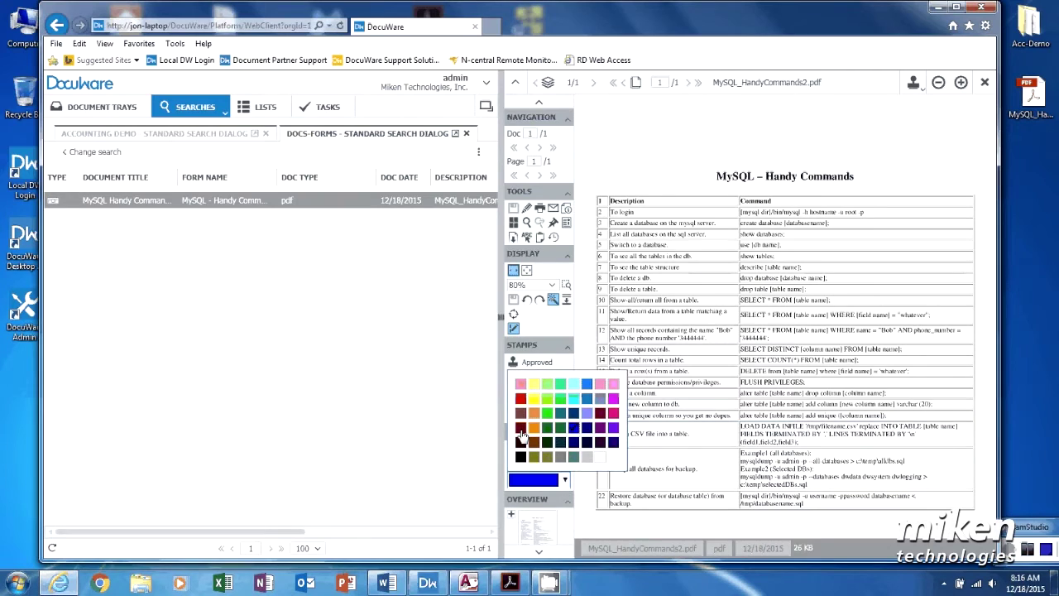
pyautogui.click(523, 457)
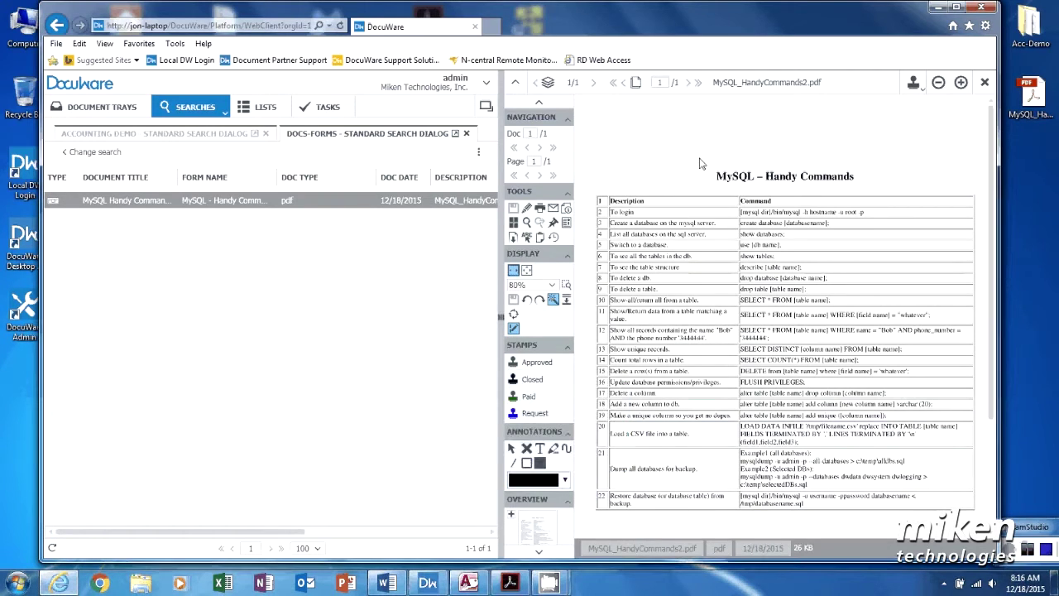
pyautogui.moveTo(700, 150)
pyautogui.mouseDown()
pyautogui.moveTo(716, 171)
pyautogui.moveTo(868, 199)
pyautogui.mouseUp()
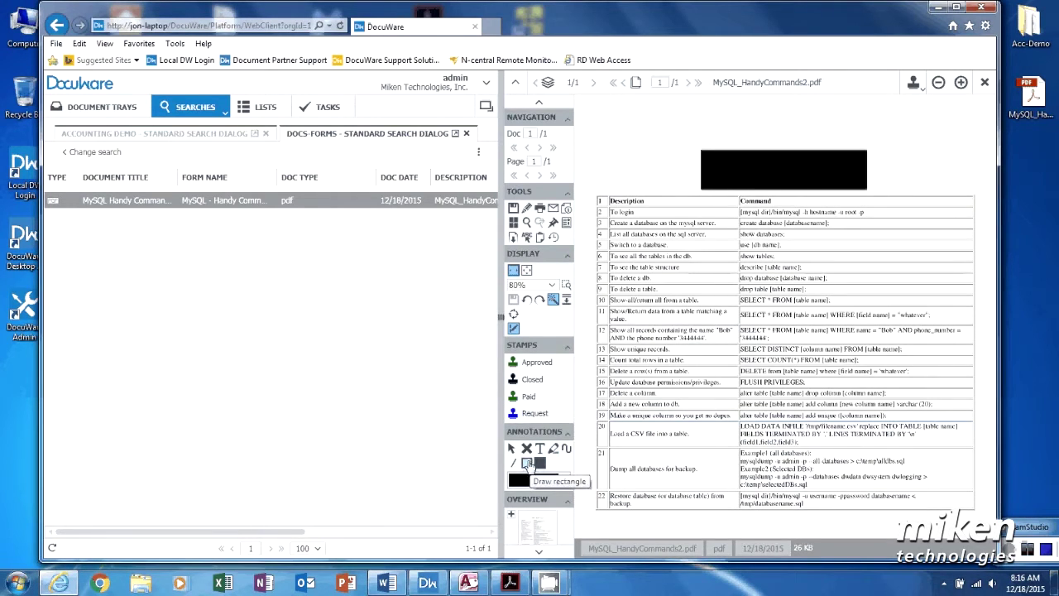
# Step: Draw a white filled rectangle over the black box so the title area looks blank
pyautogui.click(541, 464)
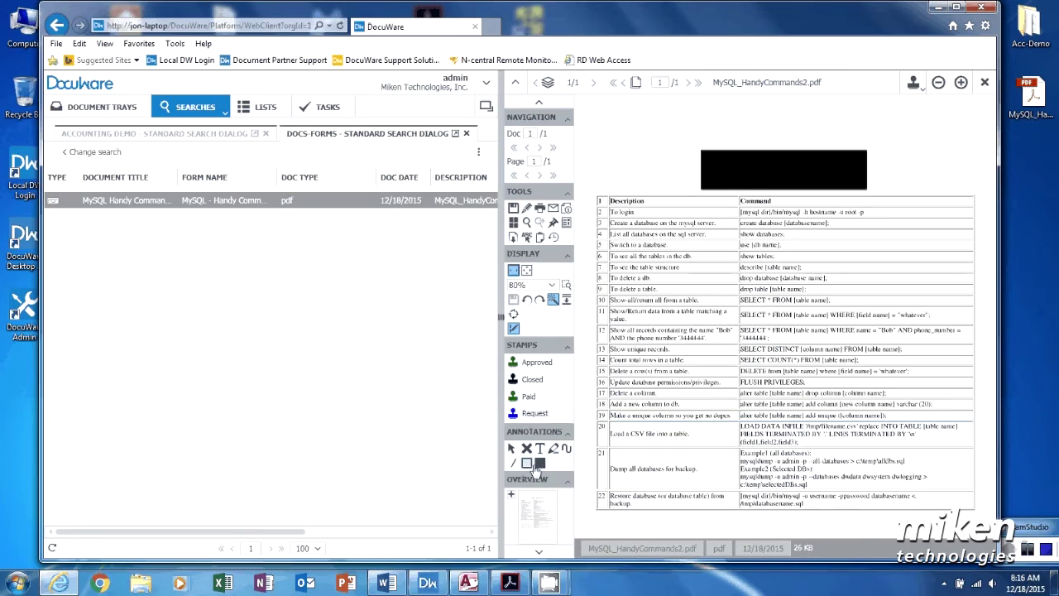
pyautogui.click(538, 464)
pyautogui.click(566, 480)
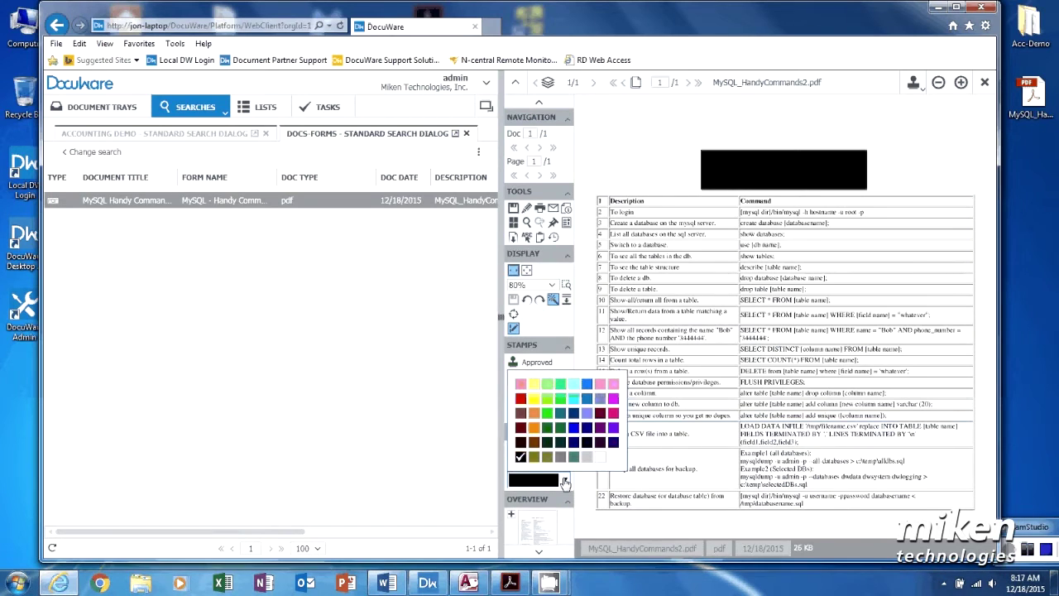
pyautogui.click(592, 457)
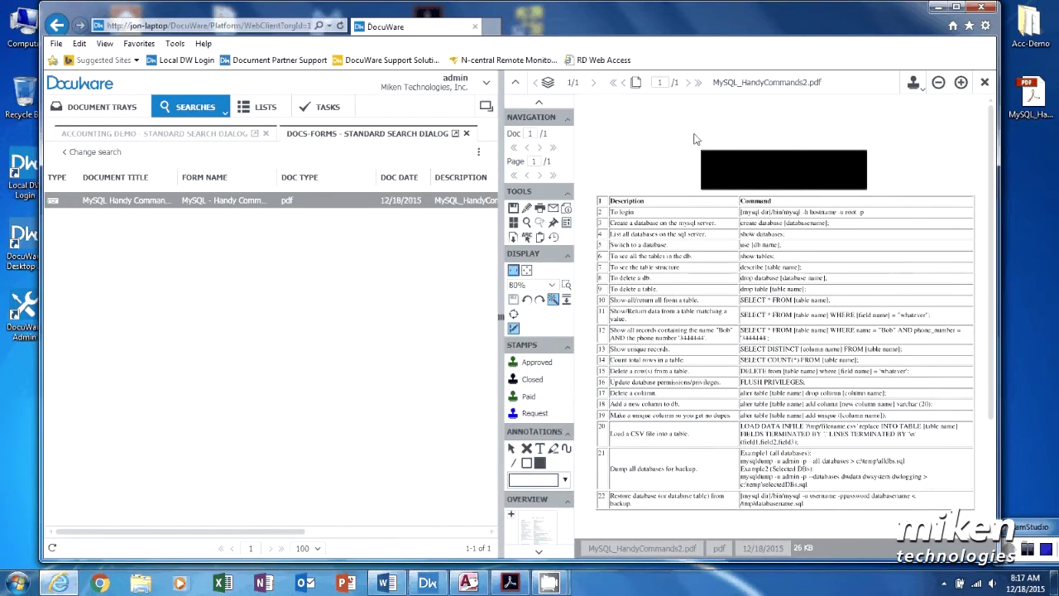
pyautogui.moveTo(694, 139); pyautogui.dragTo(884, 196)
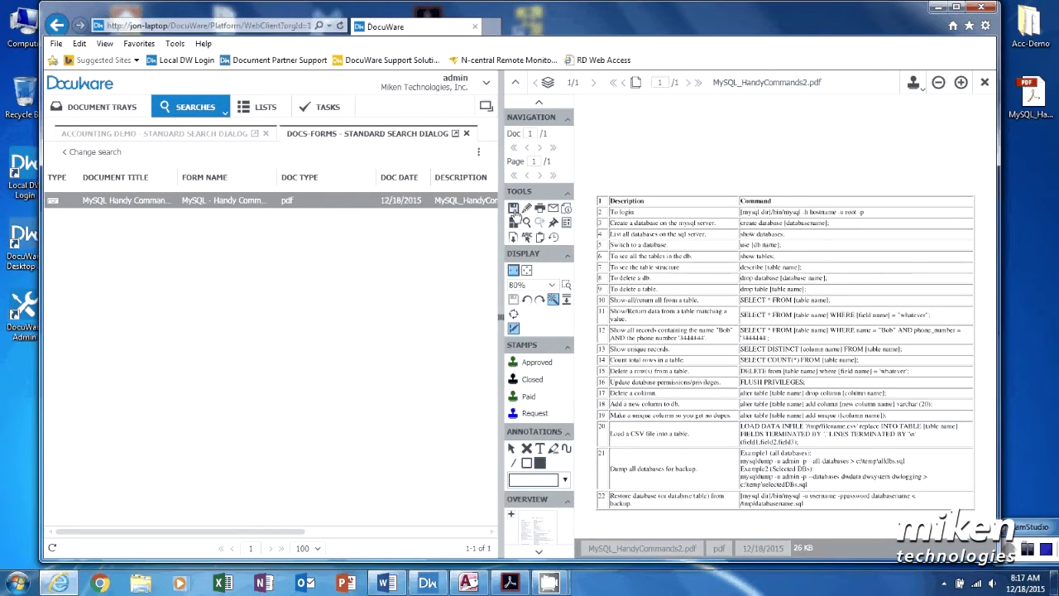
# Step: Save the annotations, reopen the document, and toggle annotations off and on to verify
pyautogui.click(513, 210)
pyautogui.click(984, 82)
pyautogui.click(254, 206)
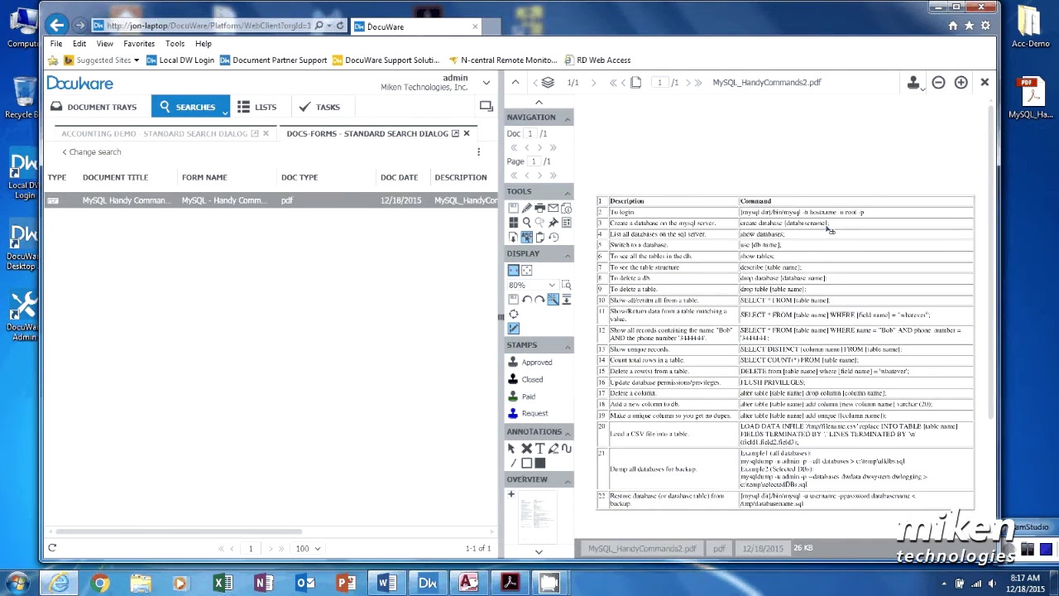
pyautogui.click(514, 329)
pyautogui.click(514, 329)
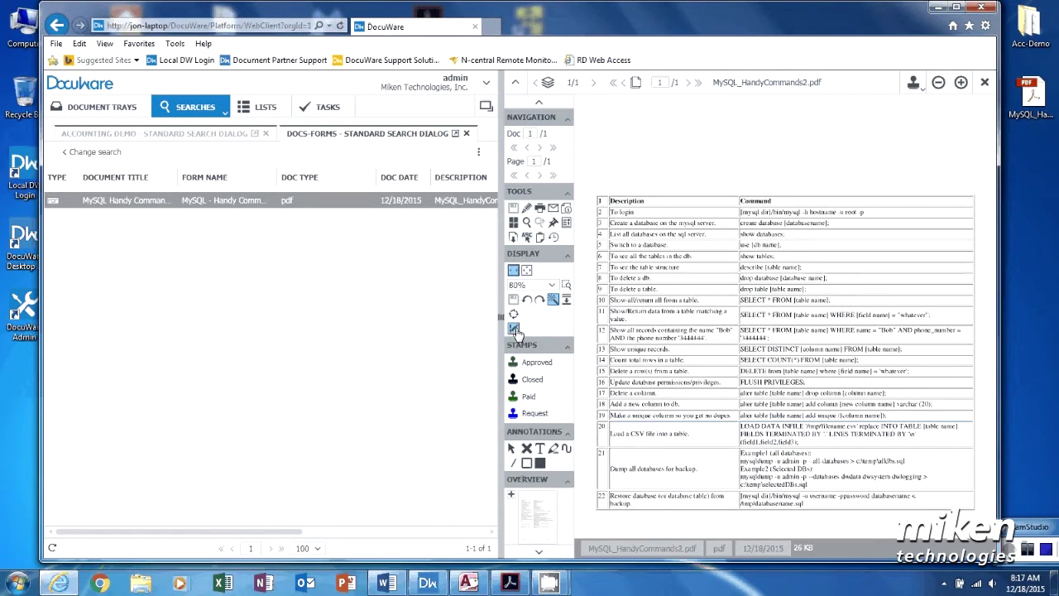
# Step: Delete the MySQL Handy Commands document from Docs-Forms and confirm
pyautogui.rightClick(122, 204)
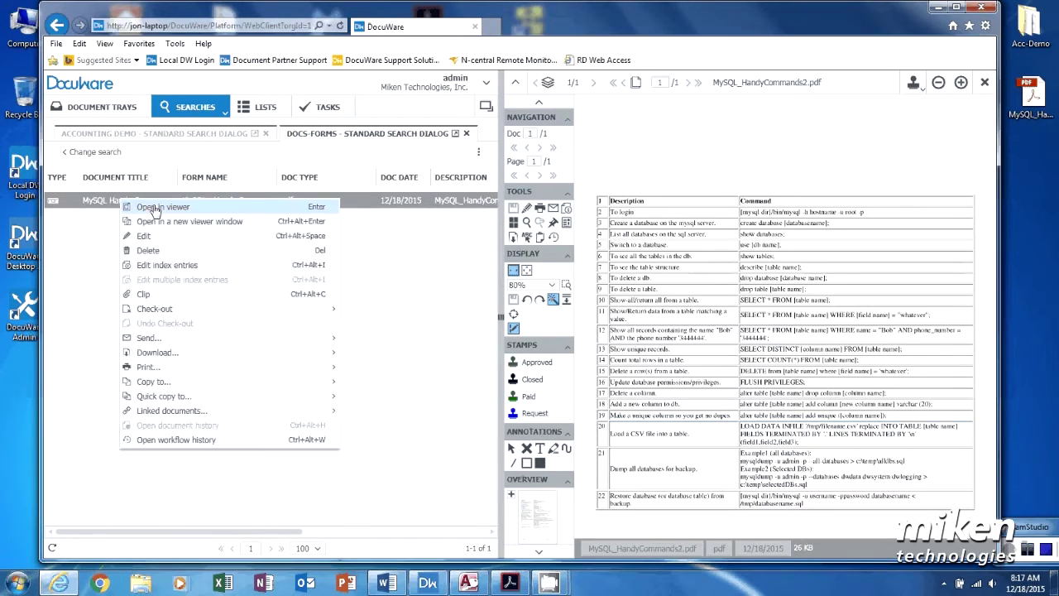
pyautogui.click(149, 251)
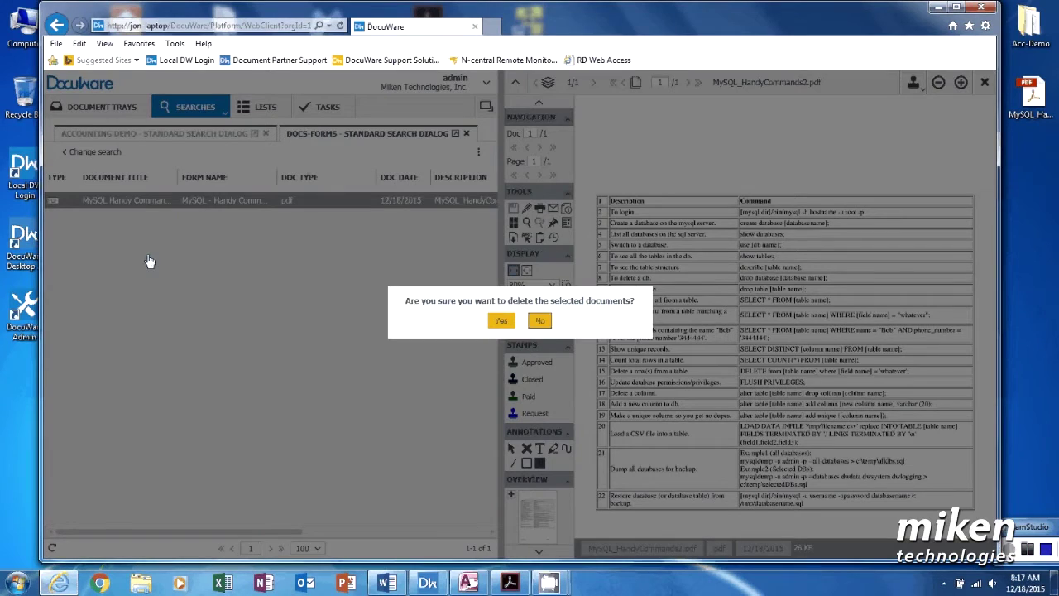
pyautogui.click(494, 324)
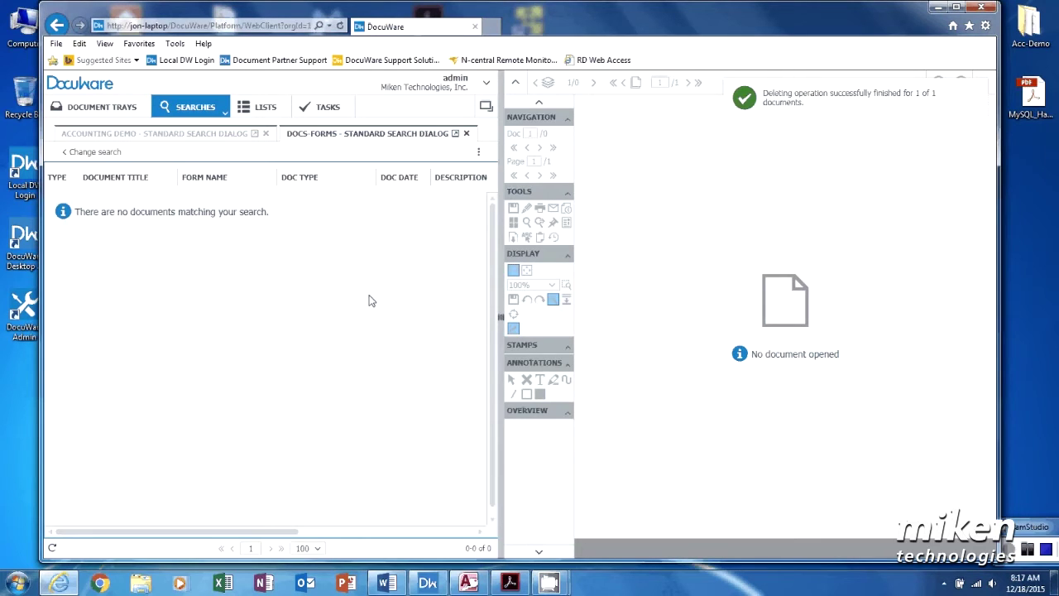
# Step: Close the DOCS-FORMS search and return to the empty ADMIN-DT tray
pyautogui.click(467, 134)
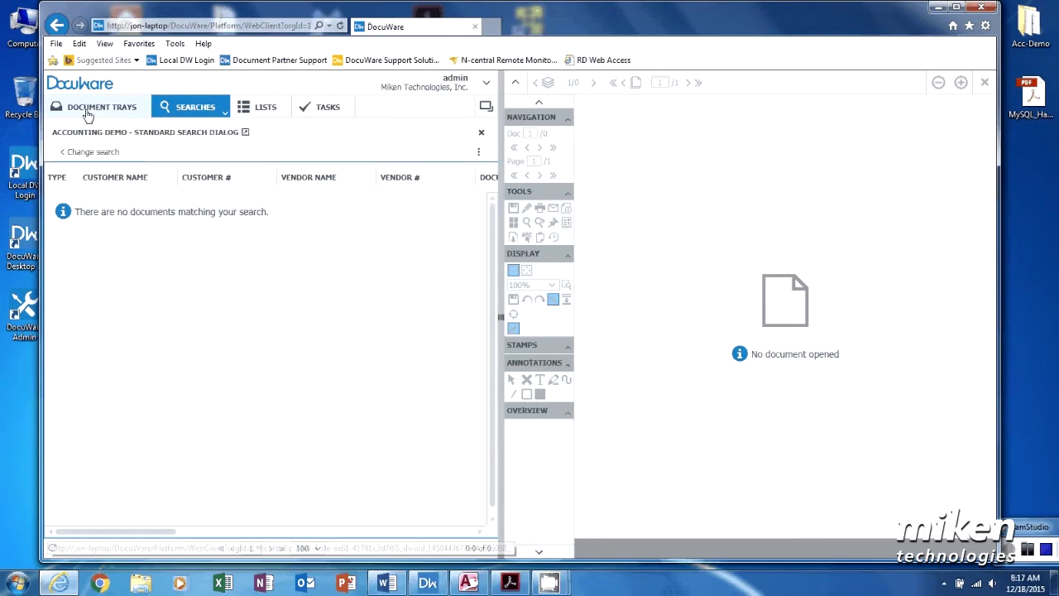
pyautogui.click(88, 116)
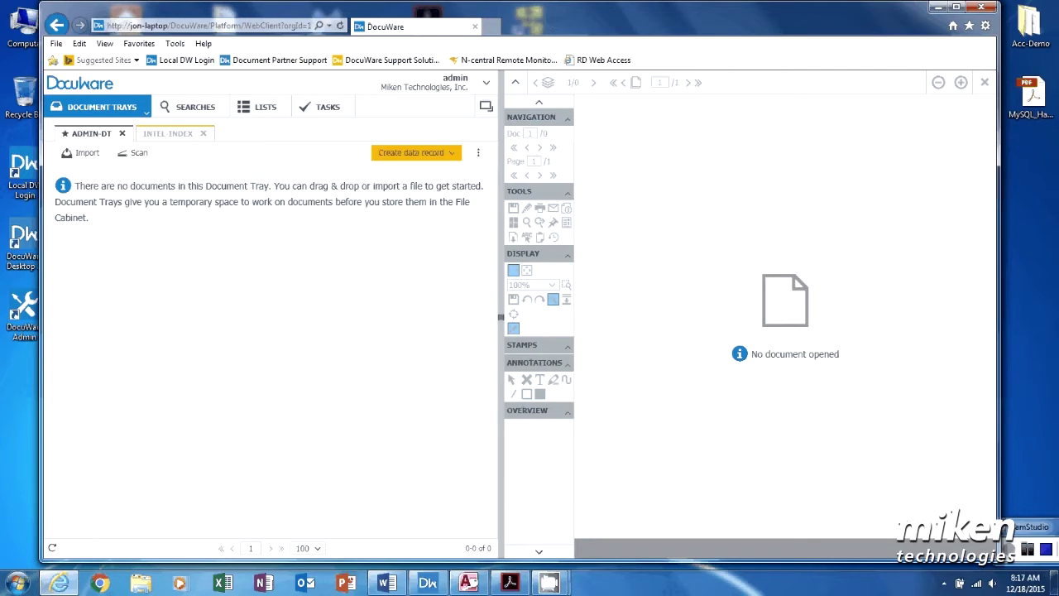
# Step: Print Demo-PO-MMall.docx from Word to DocuWare Printer, then minimize Word
pyautogui.moveTo(386, 584)
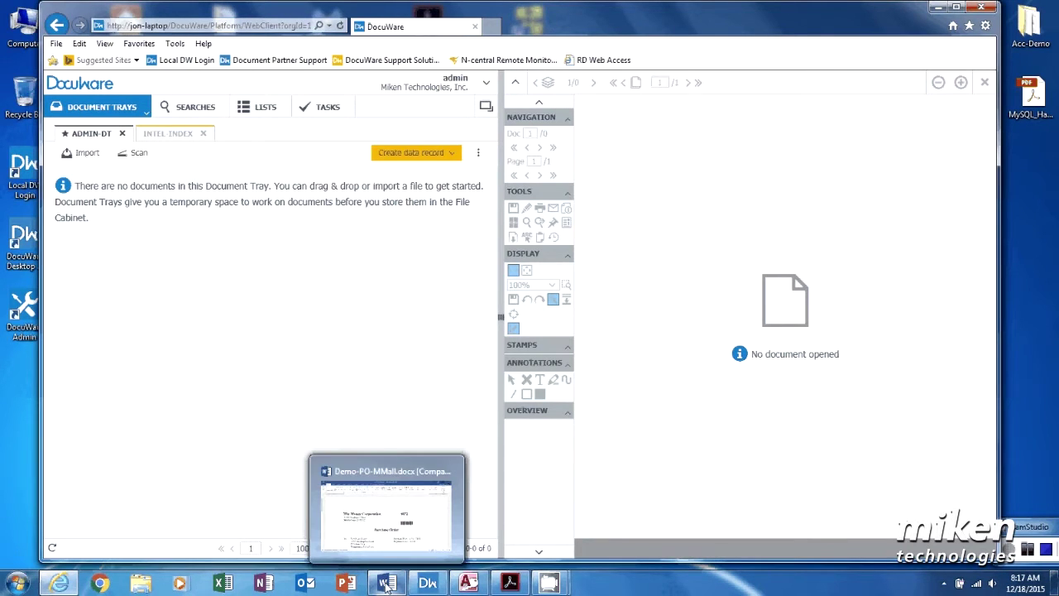
pyautogui.click(386, 584)
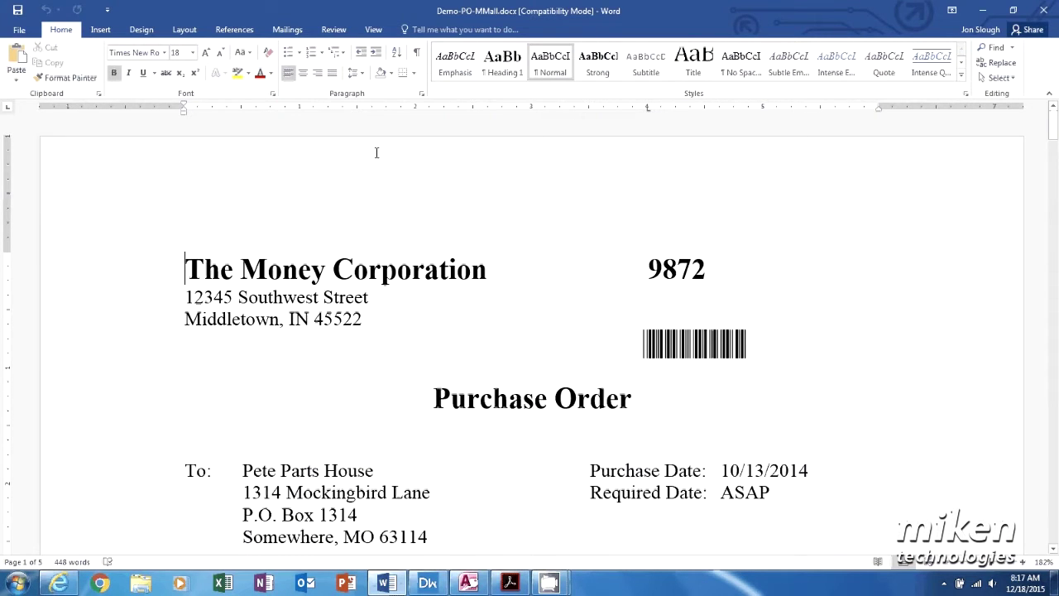
pyautogui.click(16, 31)
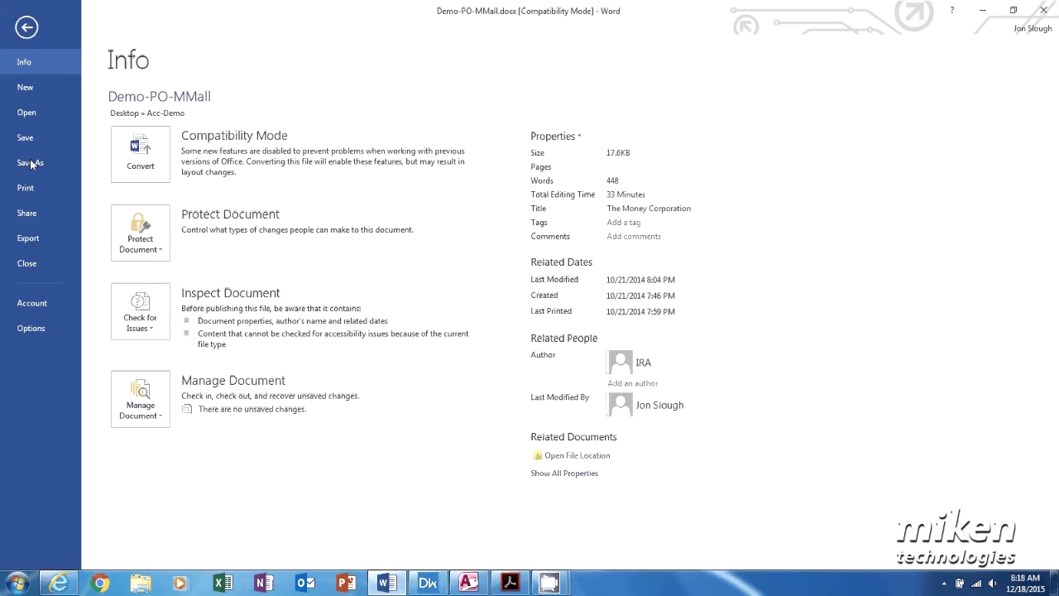
pyautogui.click(30, 195)
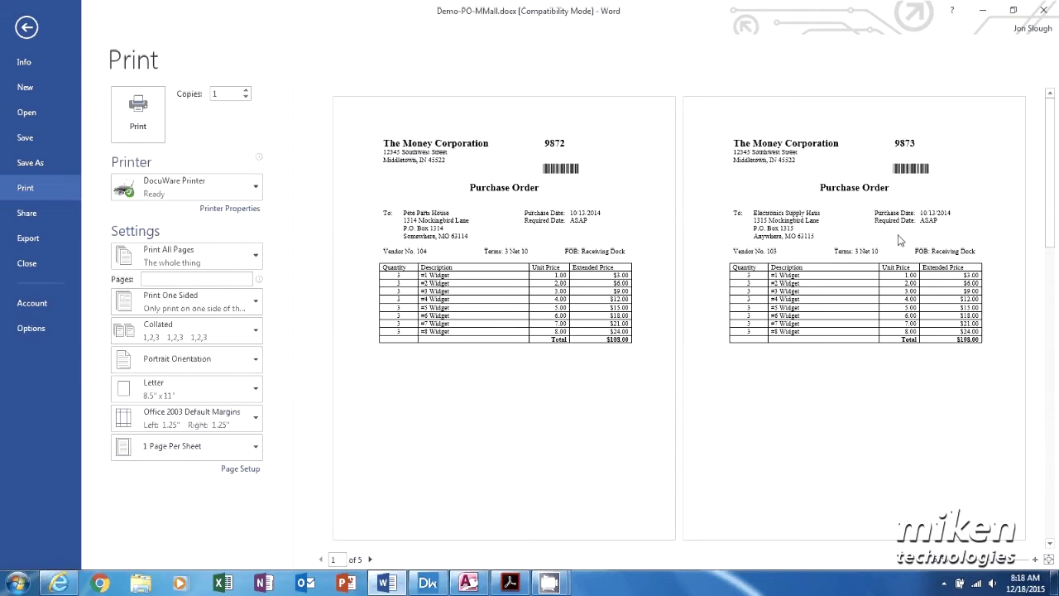
pyautogui.click(137, 120)
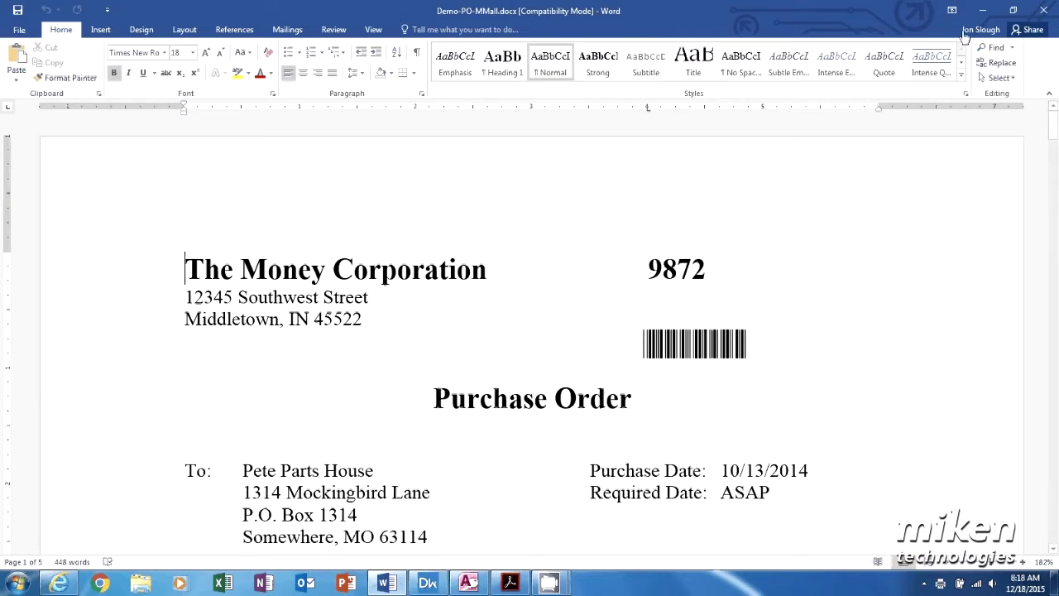
pyautogui.click(982, 10)
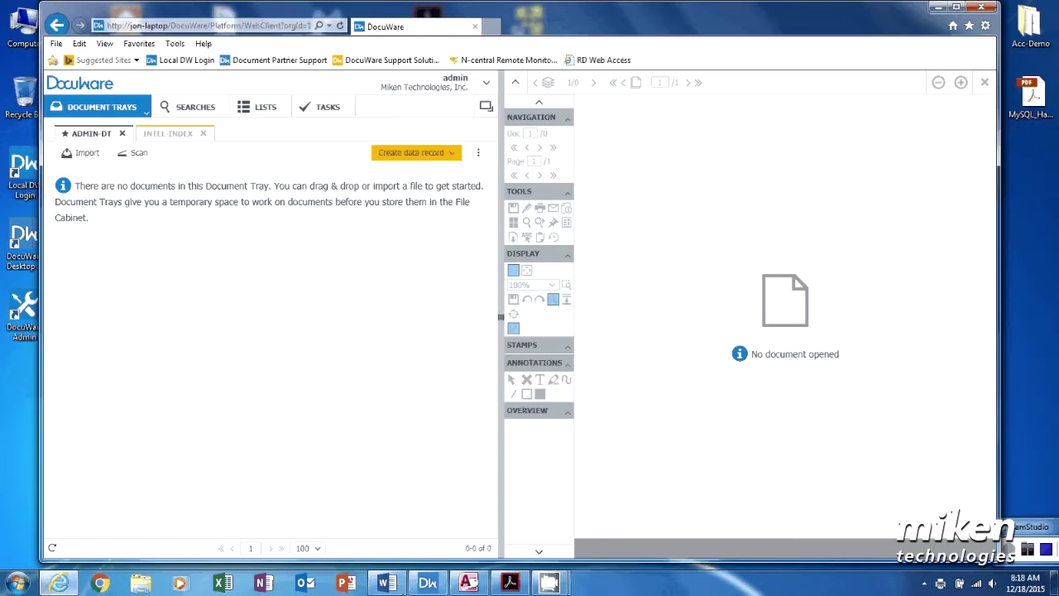
# Step: Check the DocuWare Desktop Apps import jobs, close the app, and return to the Accounting Demo search
pyautogui.click(427, 583)
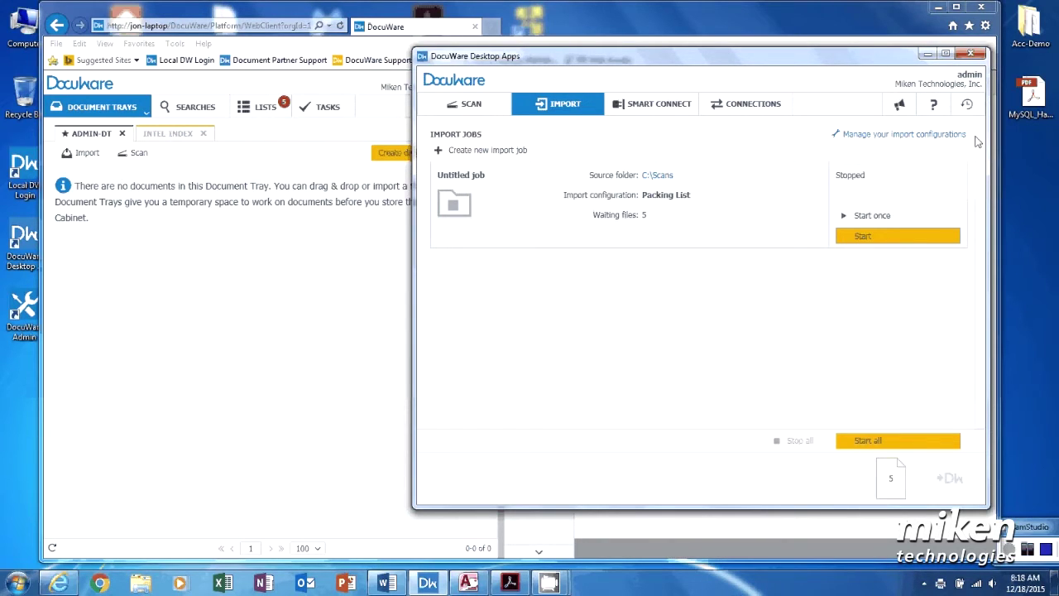
pyautogui.click(970, 53)
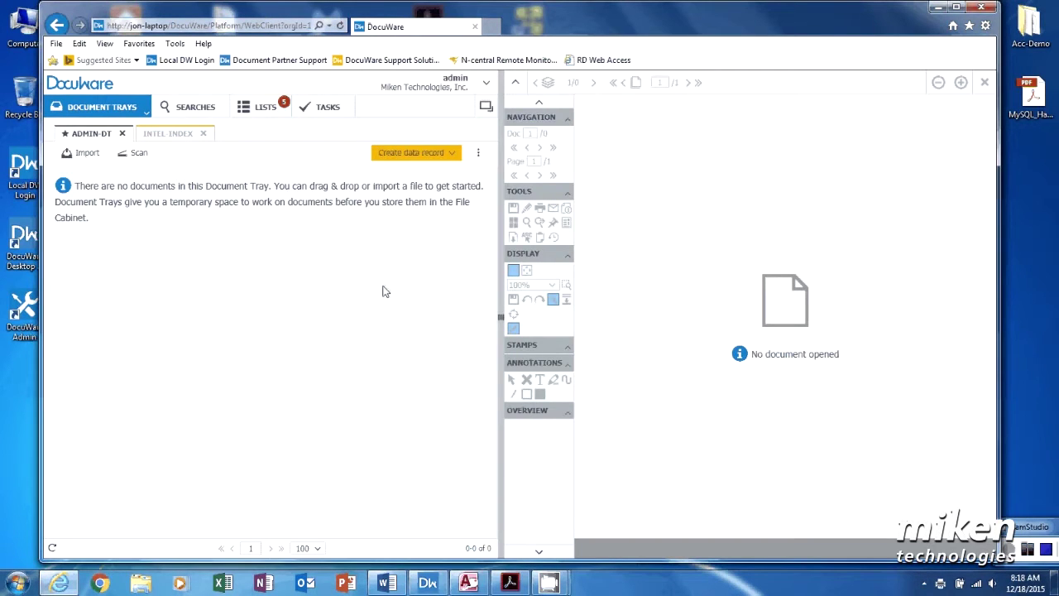
pyautogui.click(187, 108)
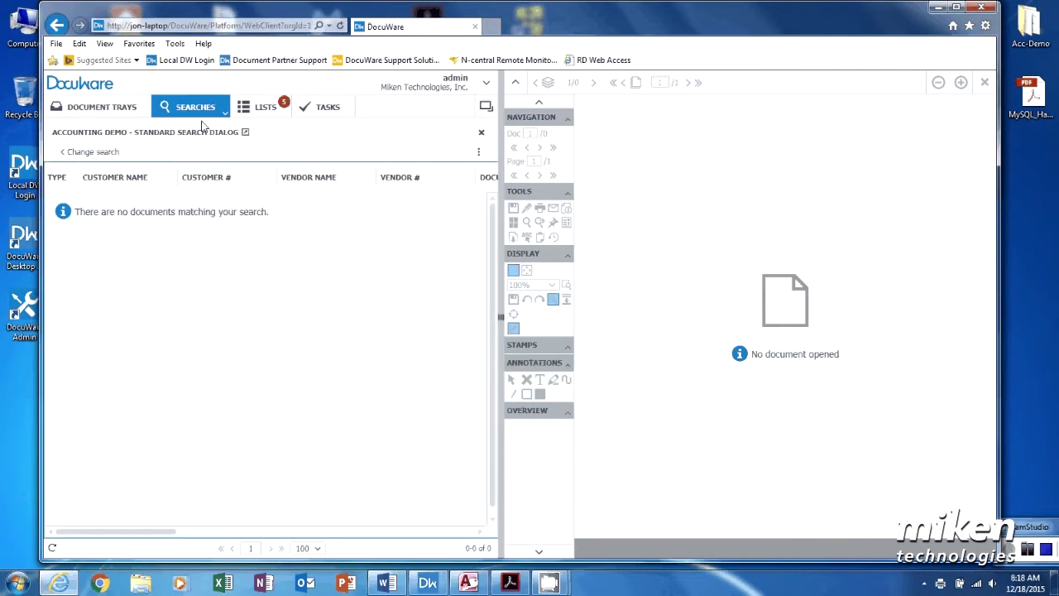
# Step: Rerun the Accounting Demo search and preview the Mark's Parts House, Radio Hut and Miken Technologies purchase orders
pyautogui.click(106, 152)
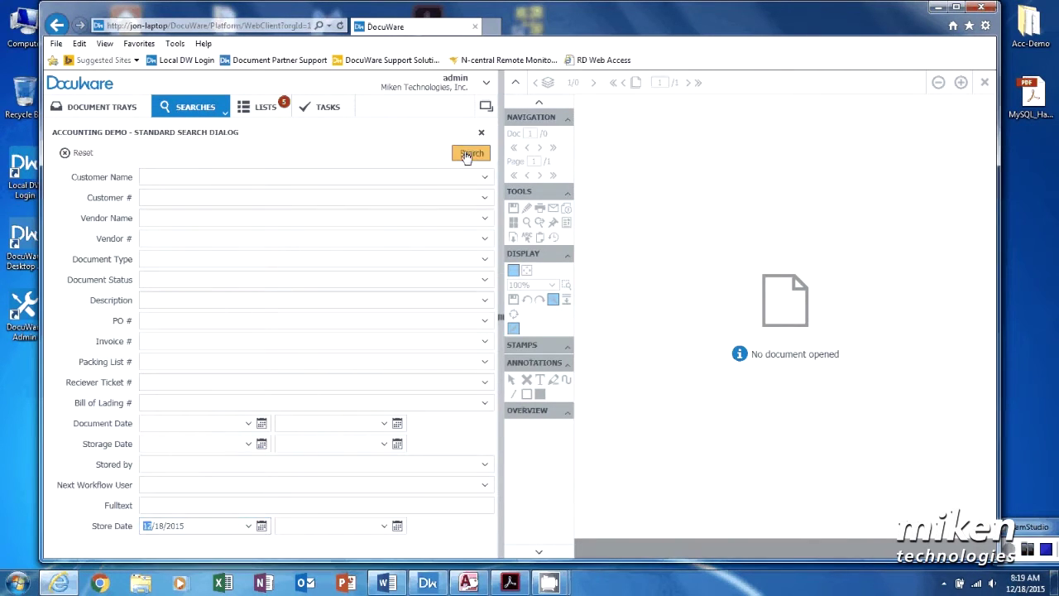
pyautogui.click(469, 154)
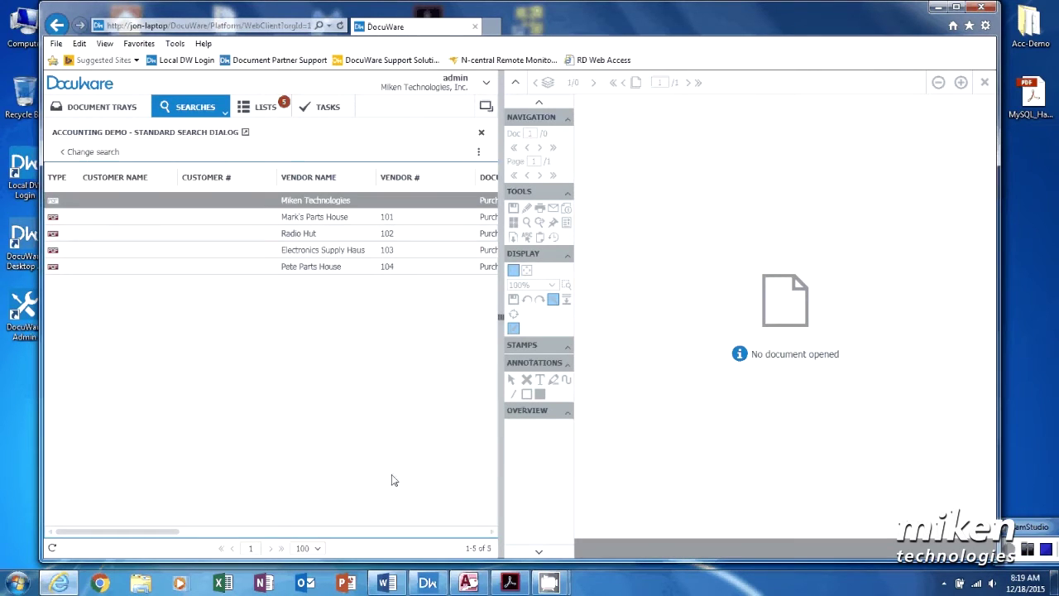
pyautogui.click(300, 217)
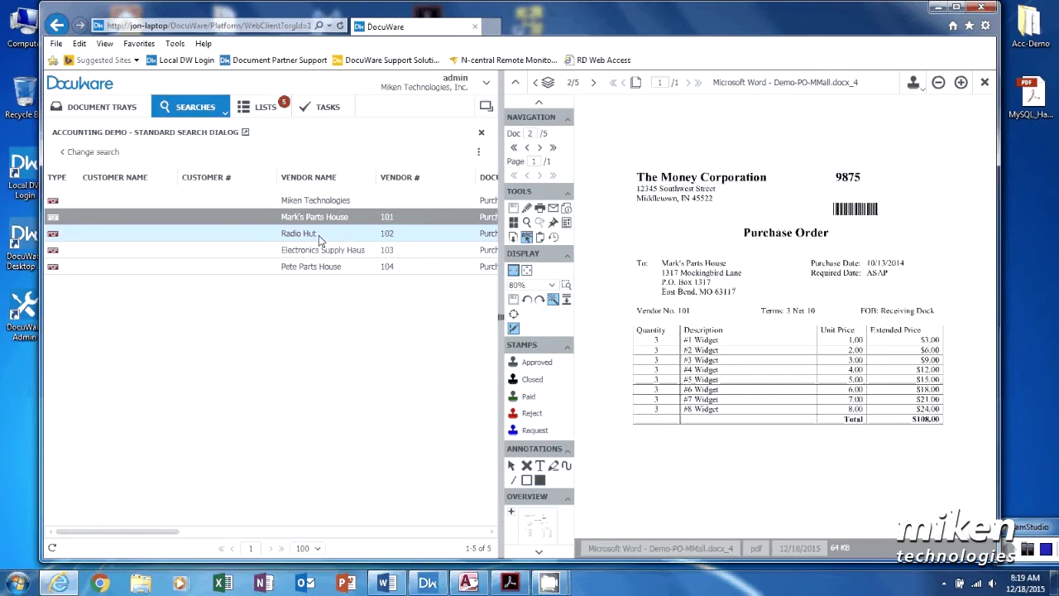
pyautogui.click(319, 235)
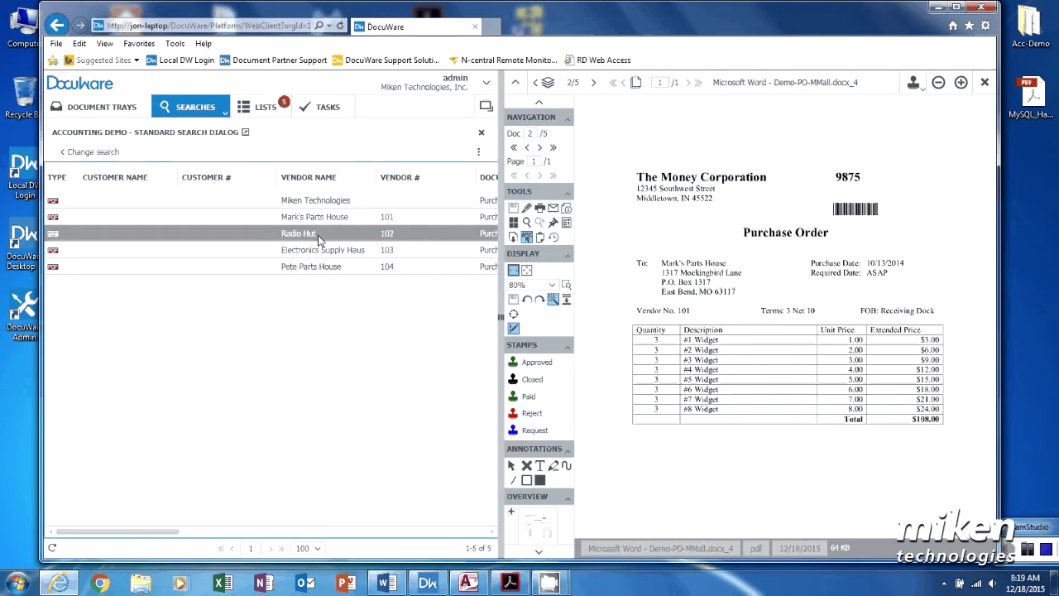
pyautogui.click(321, 206)
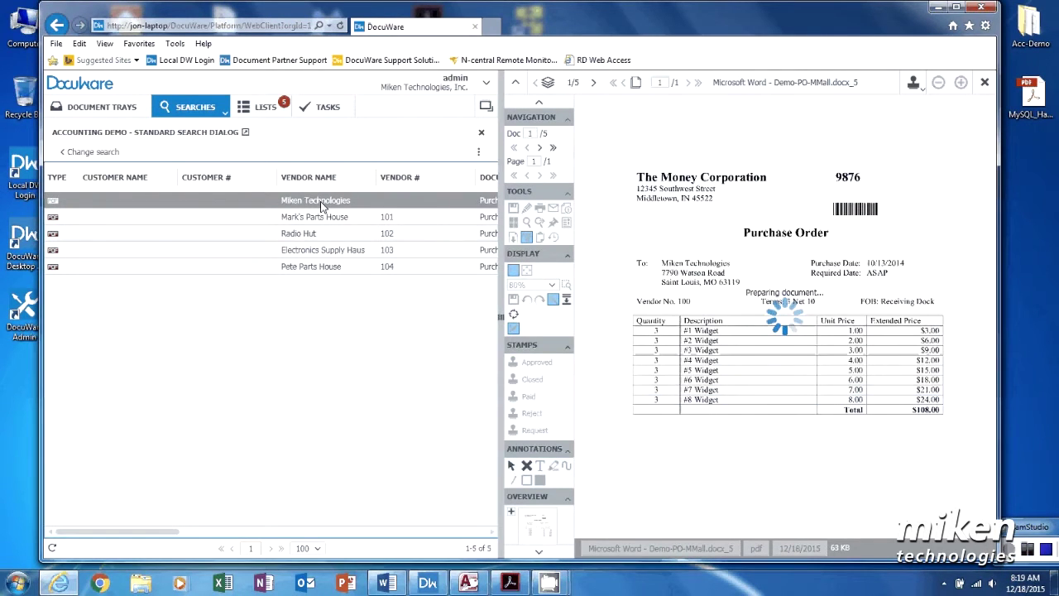
# Step: Set Vendor # to 100 on purchase order 9876, save it, and return to the document trays
pyautogui.rightClick(206, 203)
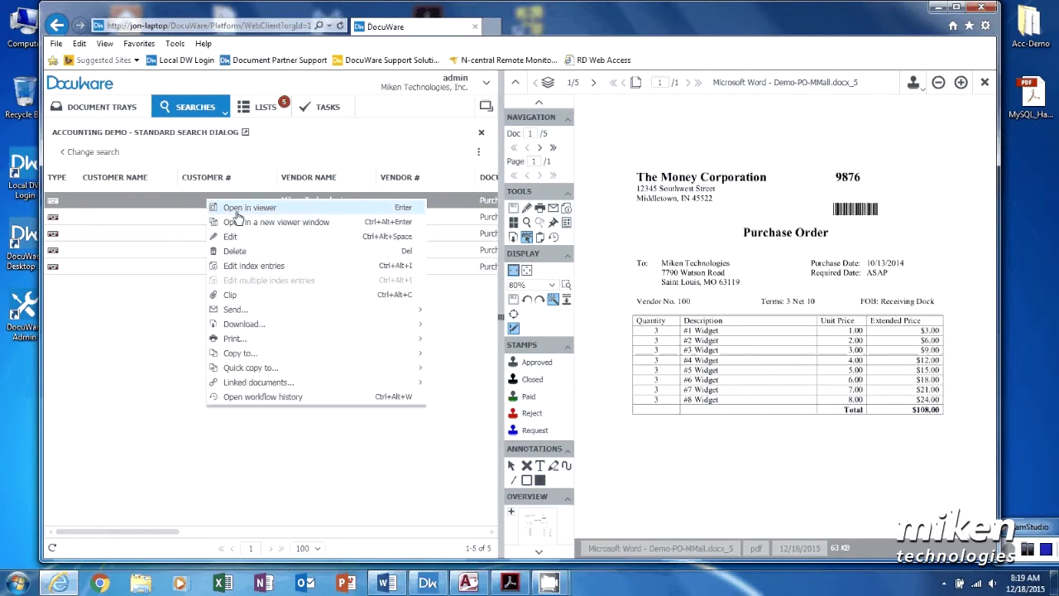
pyautogui.click(245, 268)
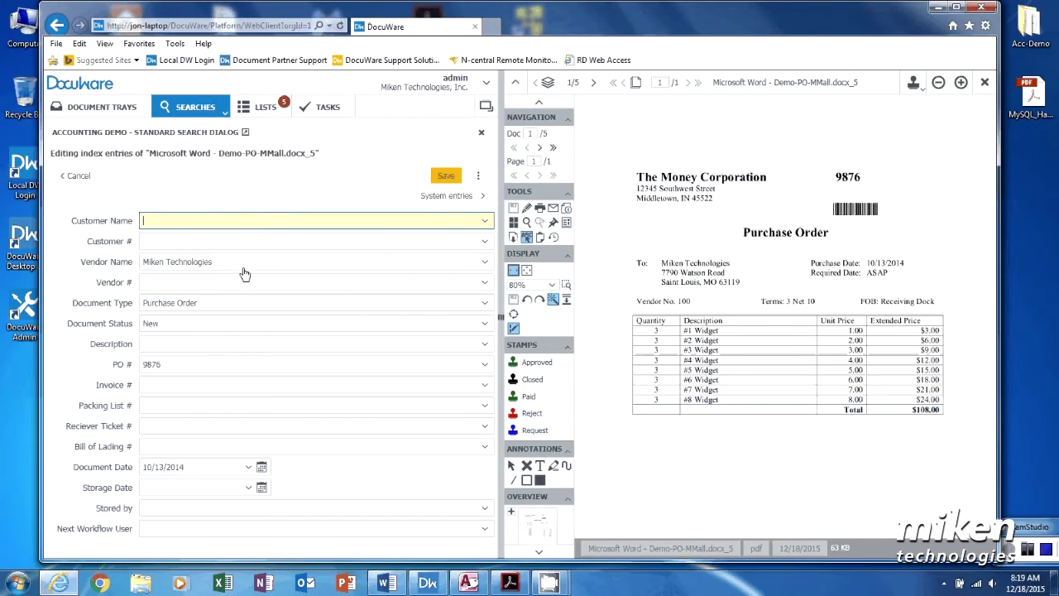
pyautogui.click(155, 282)
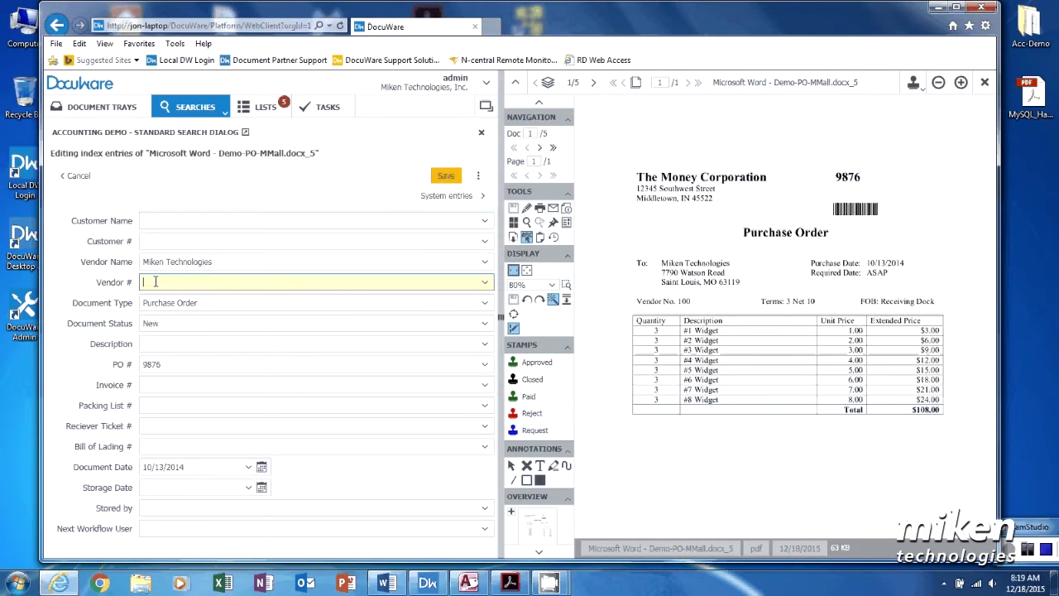
pyautogui.click(684, 301)
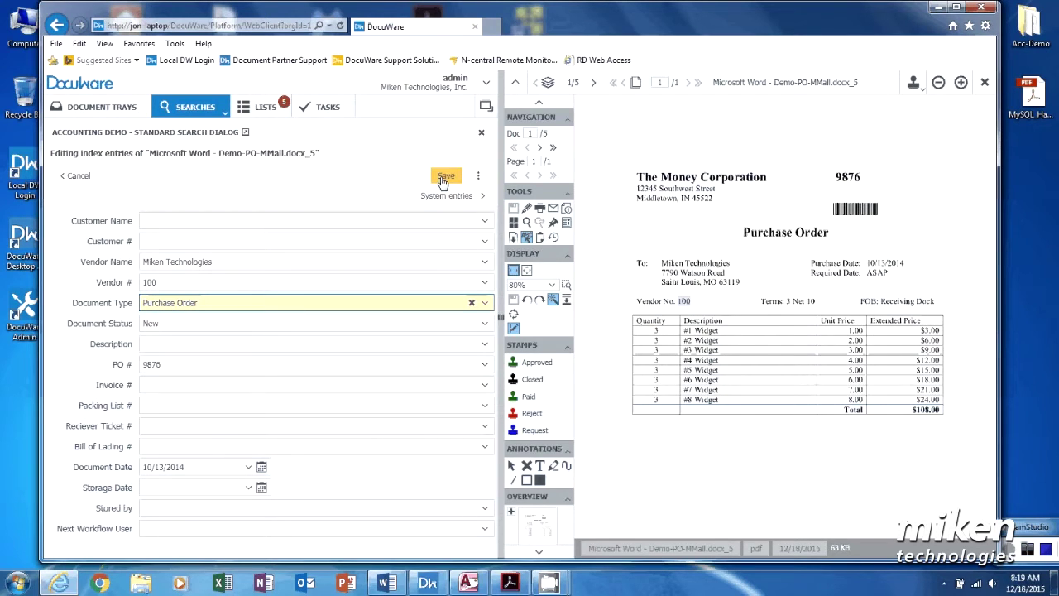
pyautogui.click(445, 177)
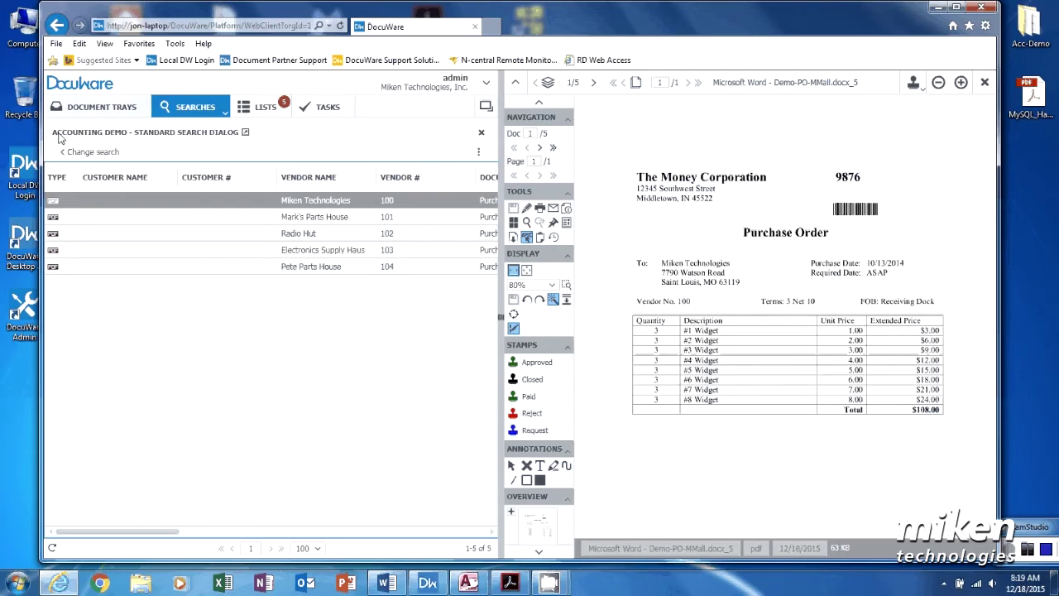
pyautogui.click(89, 108)
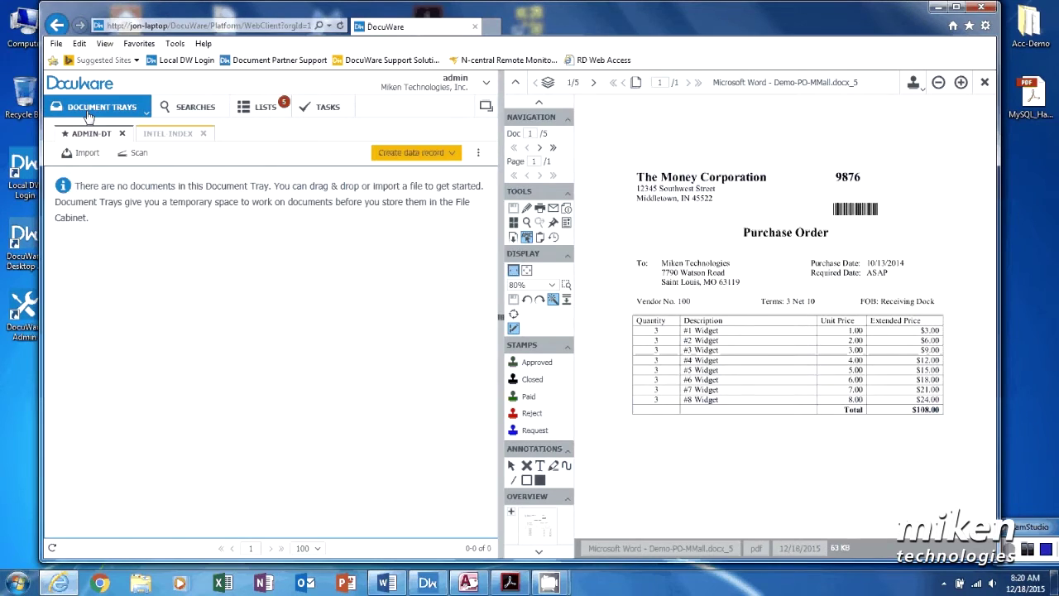
# Step: Start the C:\Scans import job with the Packing List configuration in Desktop Apps, then minimize it
pyautogui.click(428, 584)
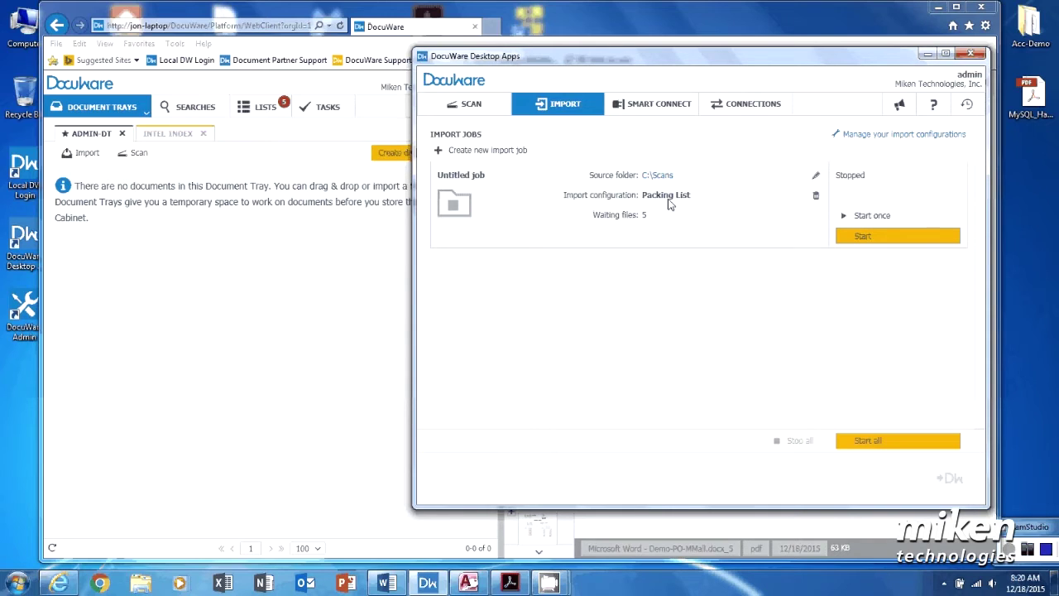
pyautogui.click(872, 239)
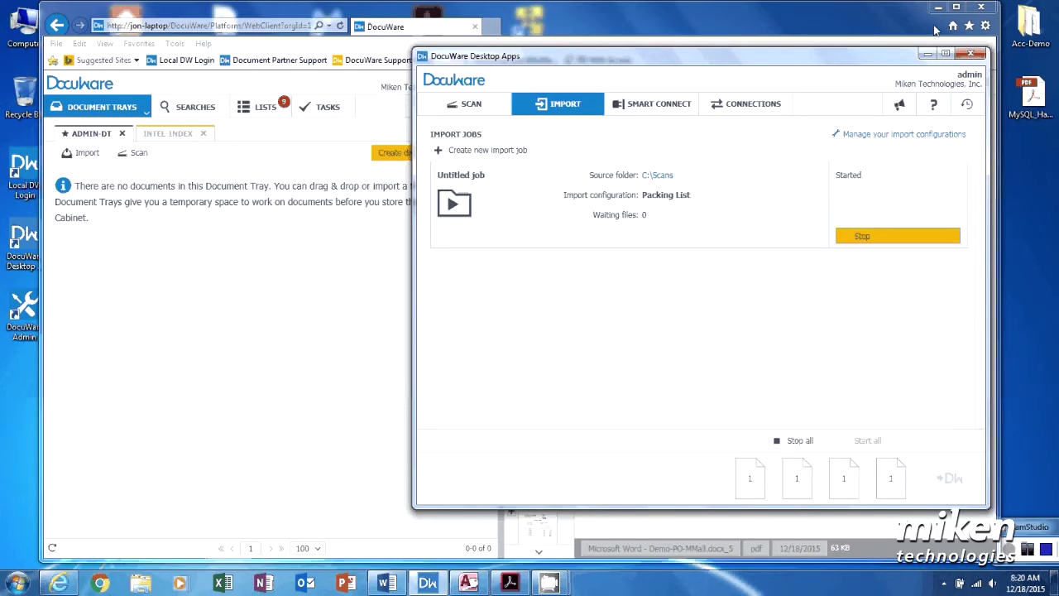
pyautogui.click(924, 56)
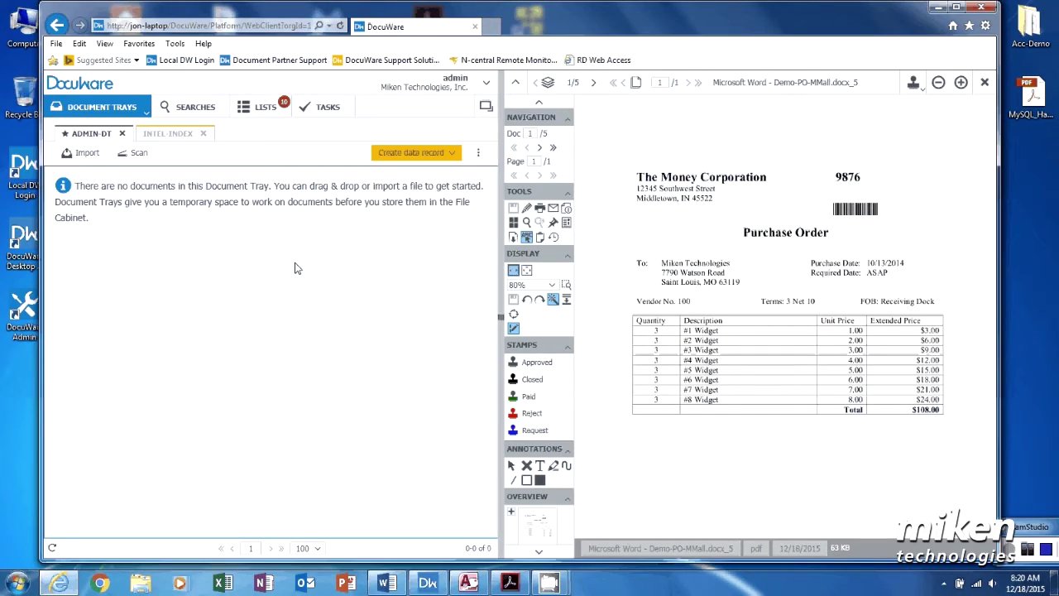
# Step: Clear the Document Type filter and rerun the Accounting Demo search to list all ten documents
pyautogui.click(211, 113)
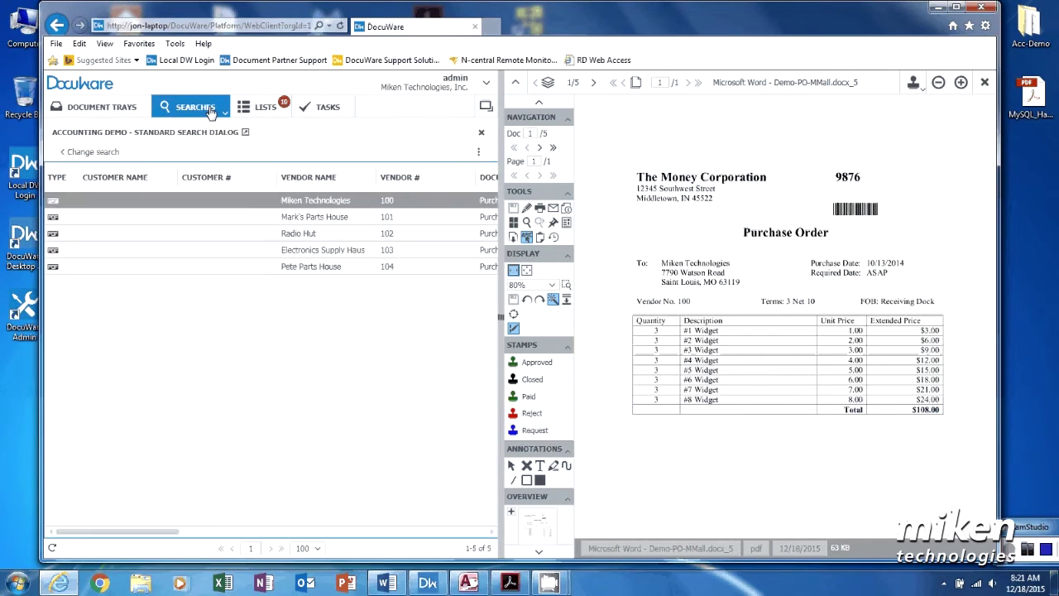
pyautogui.click(82, 151)
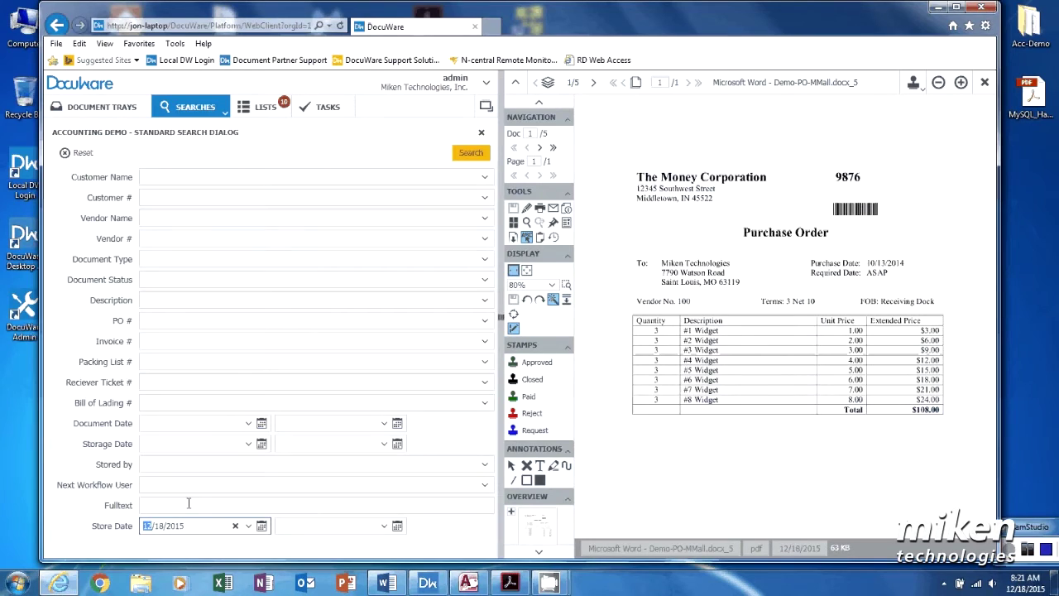
pyautogui.hotkey('ctrl', 'a')
pyautogui.click(148, 258)
pyautogui.write('p')
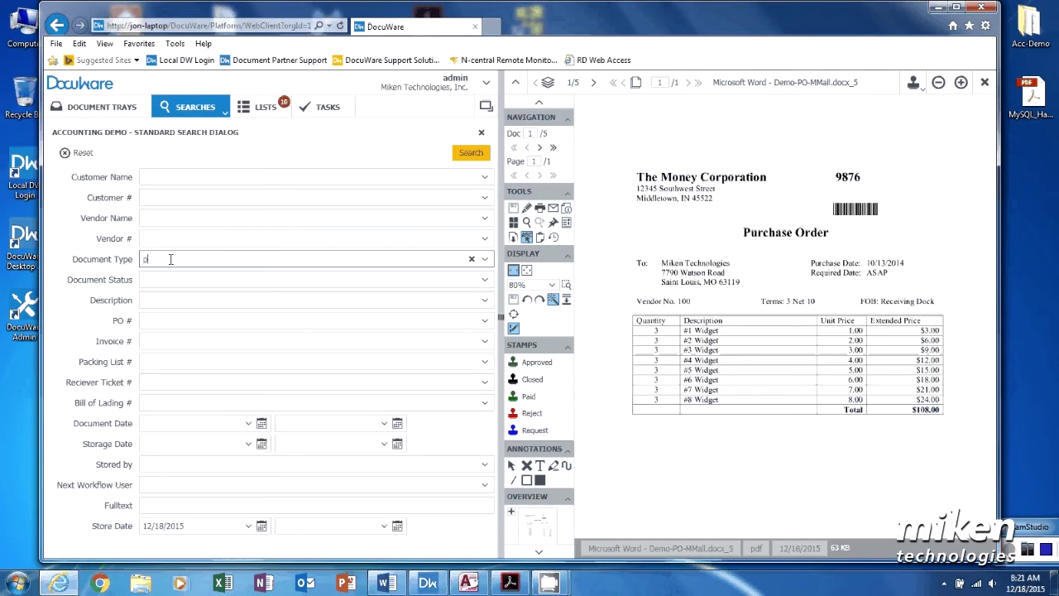
pyautogui.write('a')
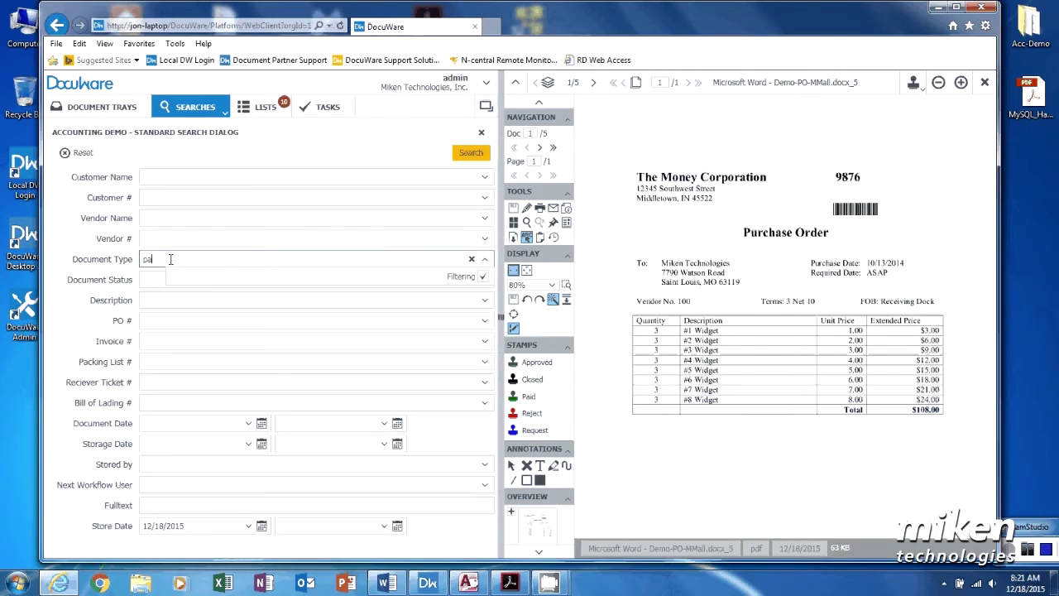
pyautogui.write('c')
pyautogui.press('BackSpace')
pyautogui.press('BackSpace')
pyautogui.press('BackSpace')
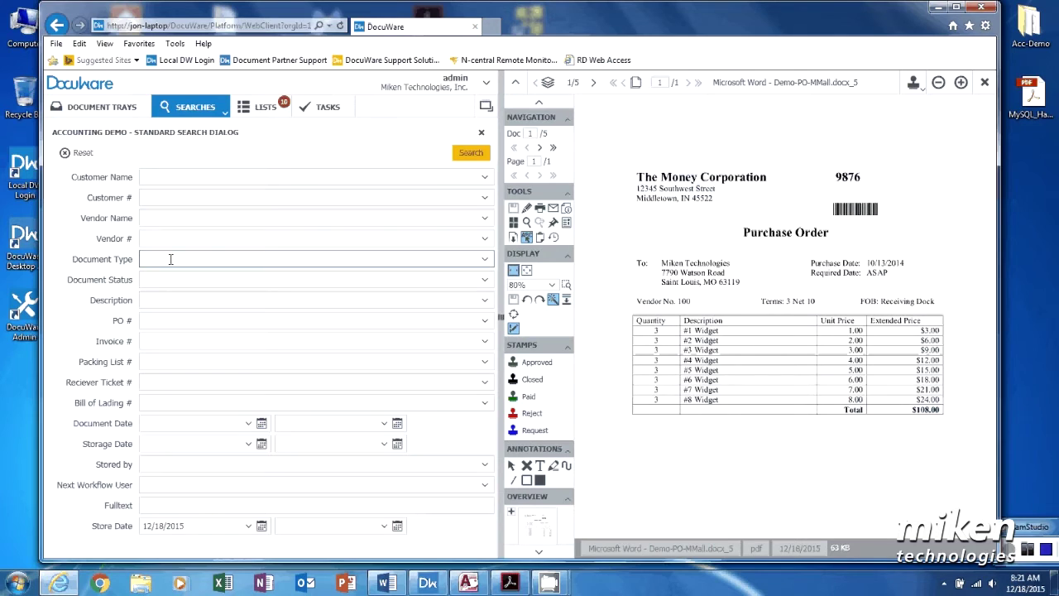
pyautogui.click(470, 155)
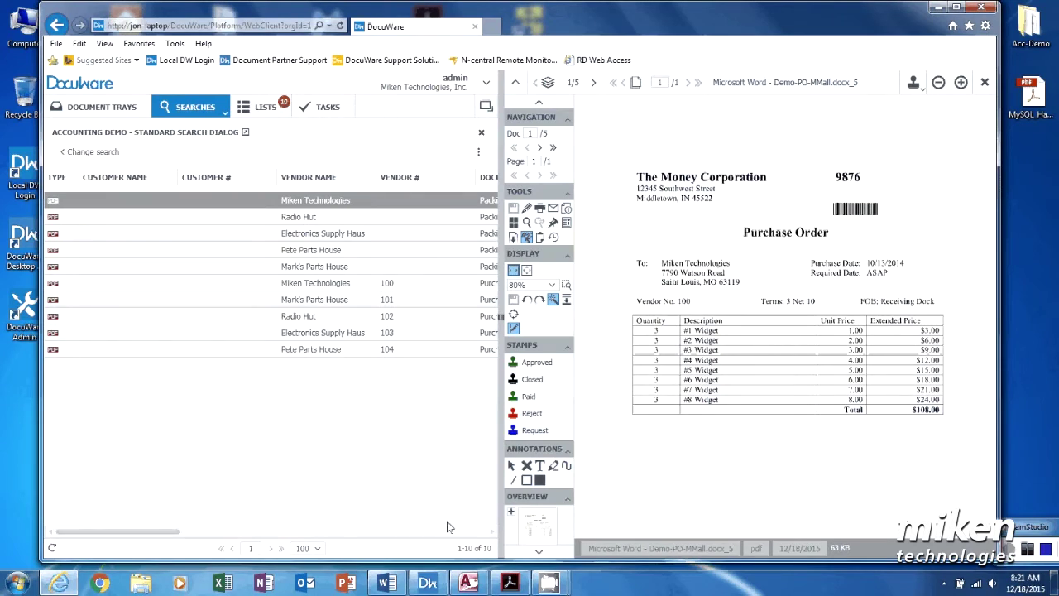
# Step: Open Electronics Supply Haus packing list 32378 and scroll the results to review its PO # 9873
pyautogui.hscroll(2, 486, 537)
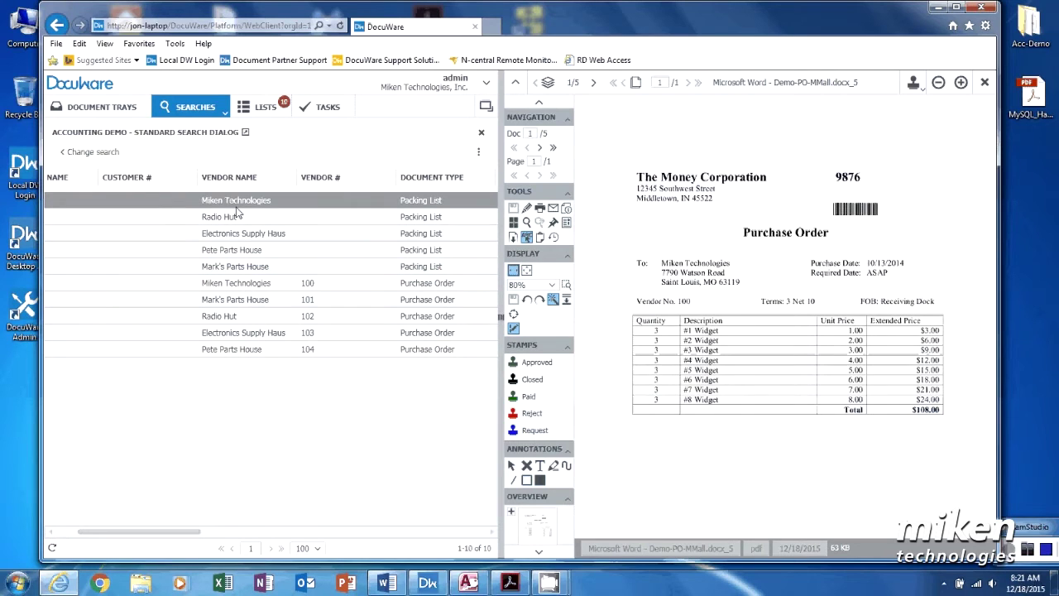
pyautogui.click(235, 237)
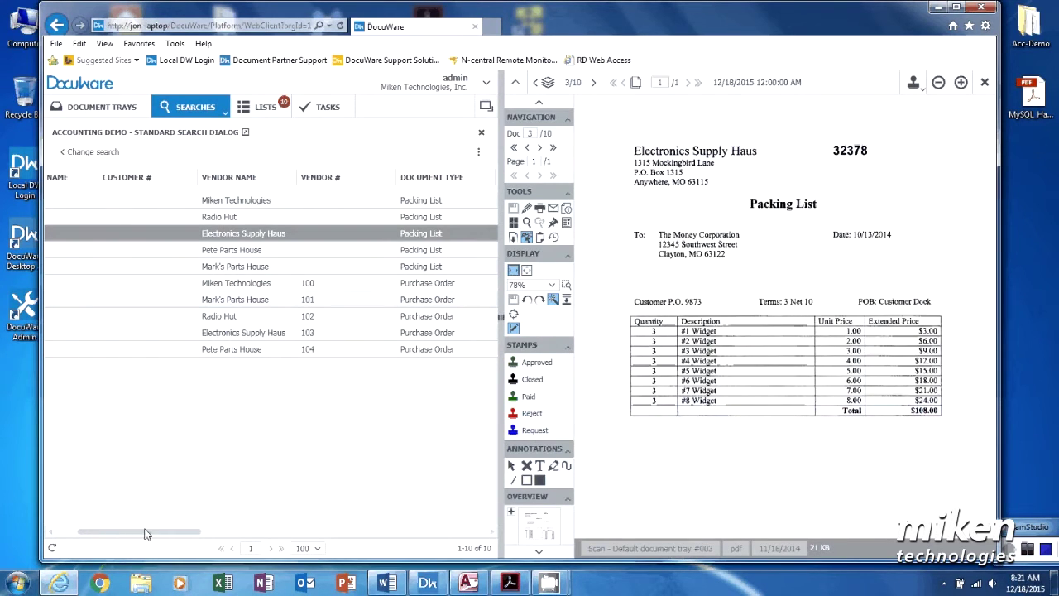
pyautogui.click(202, 532)
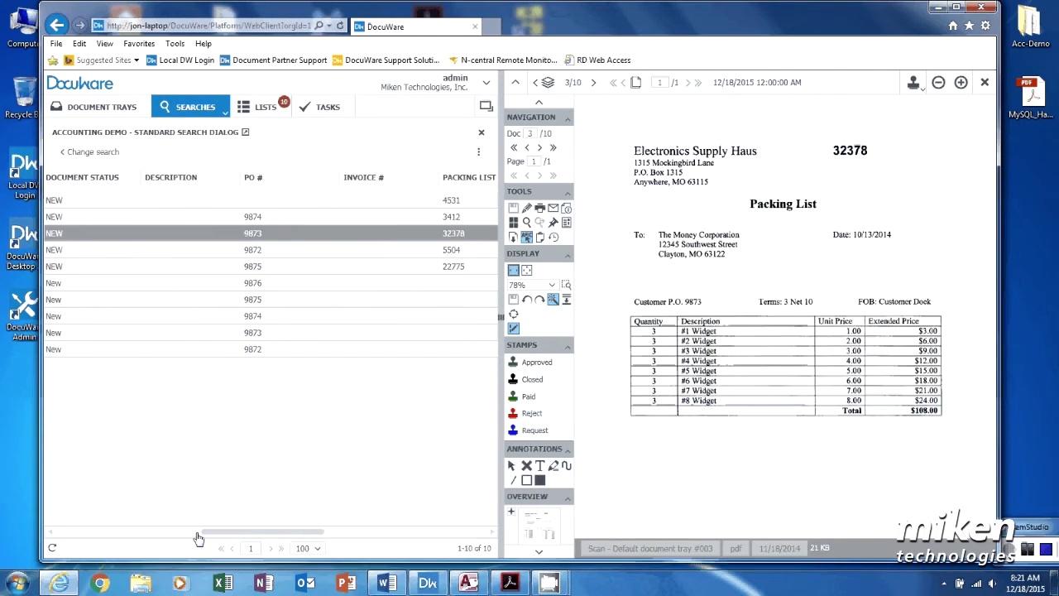
pyautogui.click(240, 531)
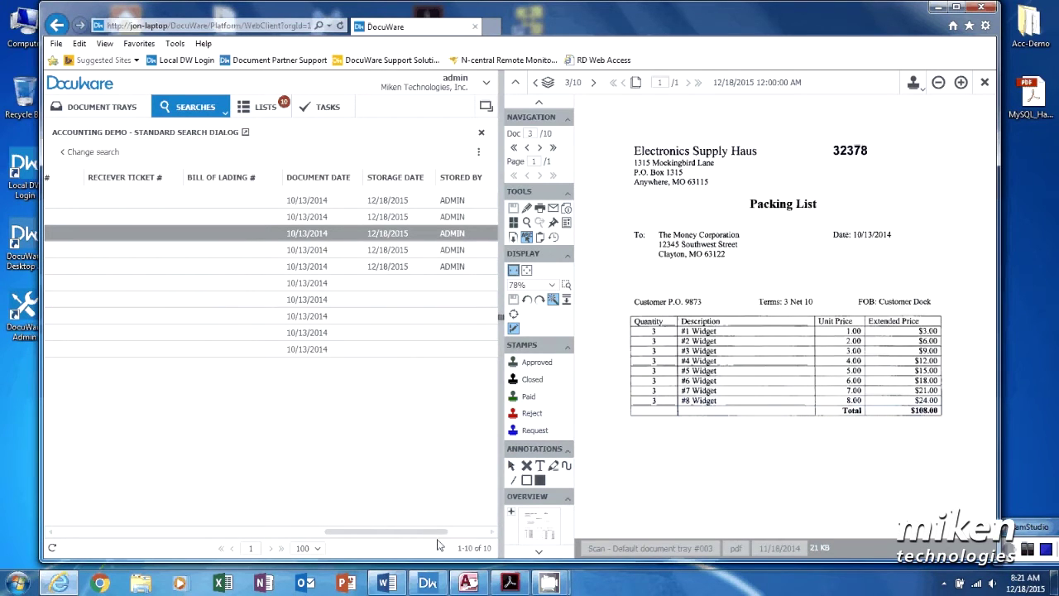
pyautogui.click(50, 533)
pyautogui.click(49, 533)
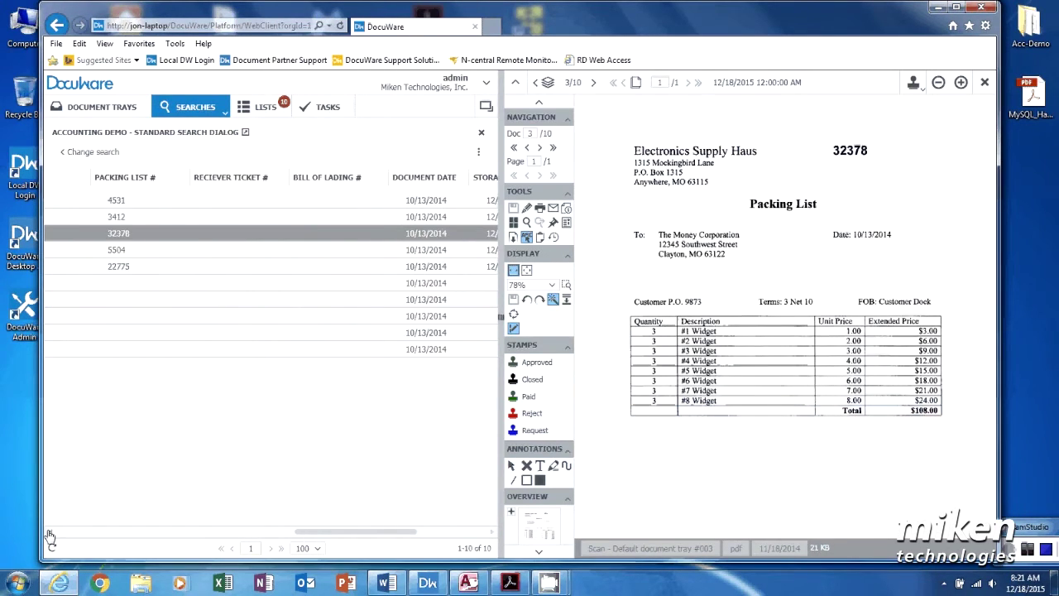
pyautogui.click(49, 532)
pyautogui.click(51, 534)
pyautogui.click(51, 534)
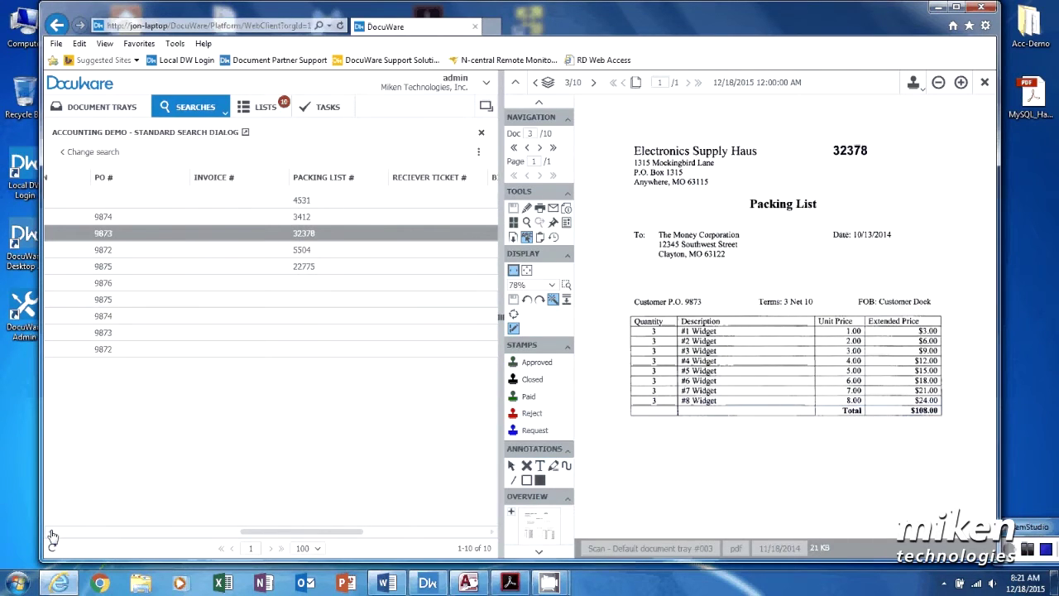
pyautogui.click(51, 534)
pyautogui.click(51, 534)
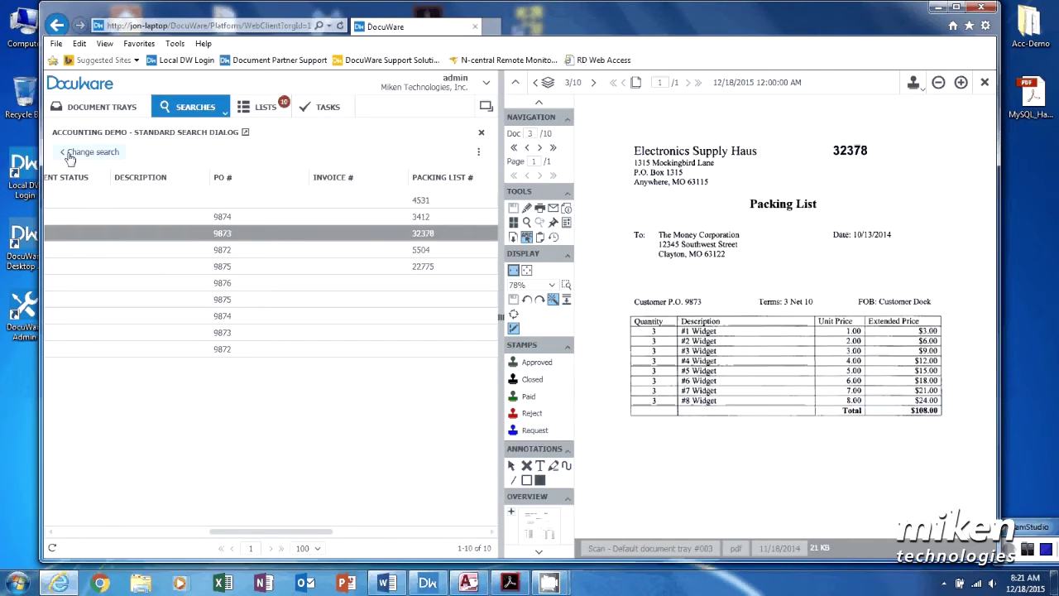
# Step: Return to the empty ADMIN-DT tray and close the packing list in the viewer
pyautogui.click(83, 109)
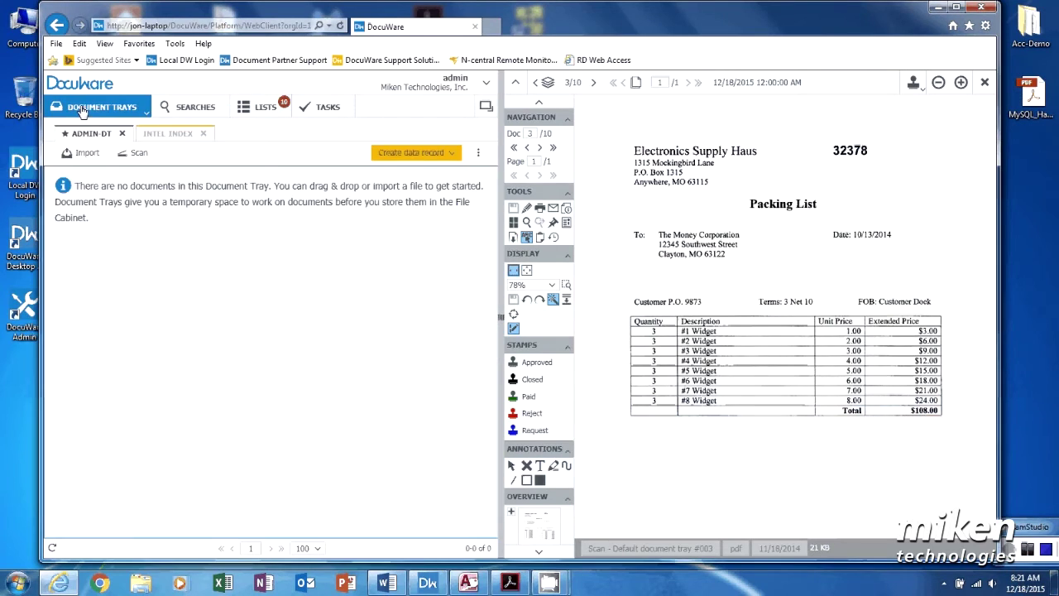
pyautogui.click(143, 157)
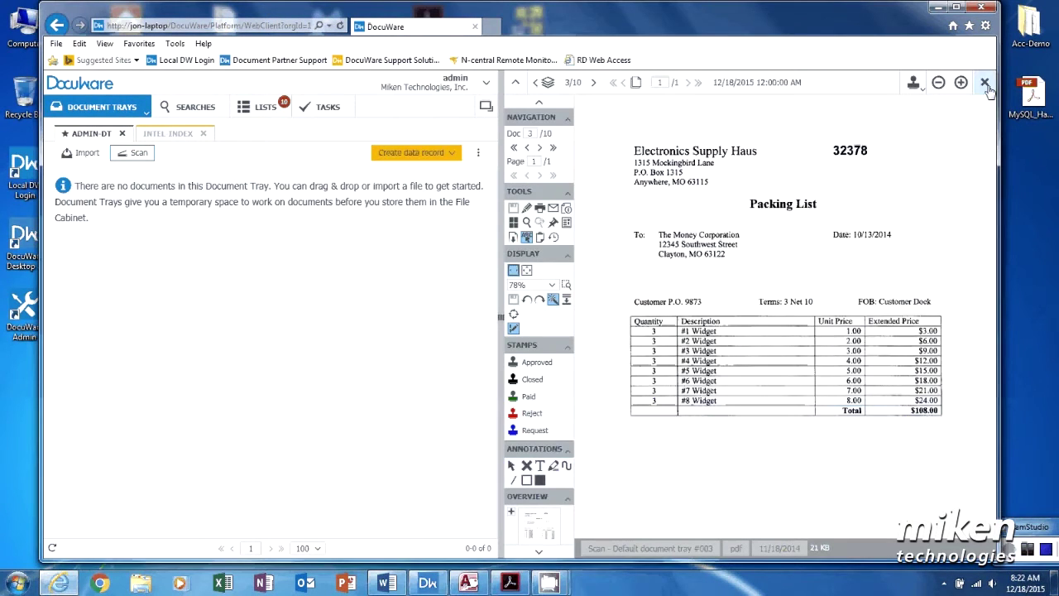
pyautogui.click(985, 83)
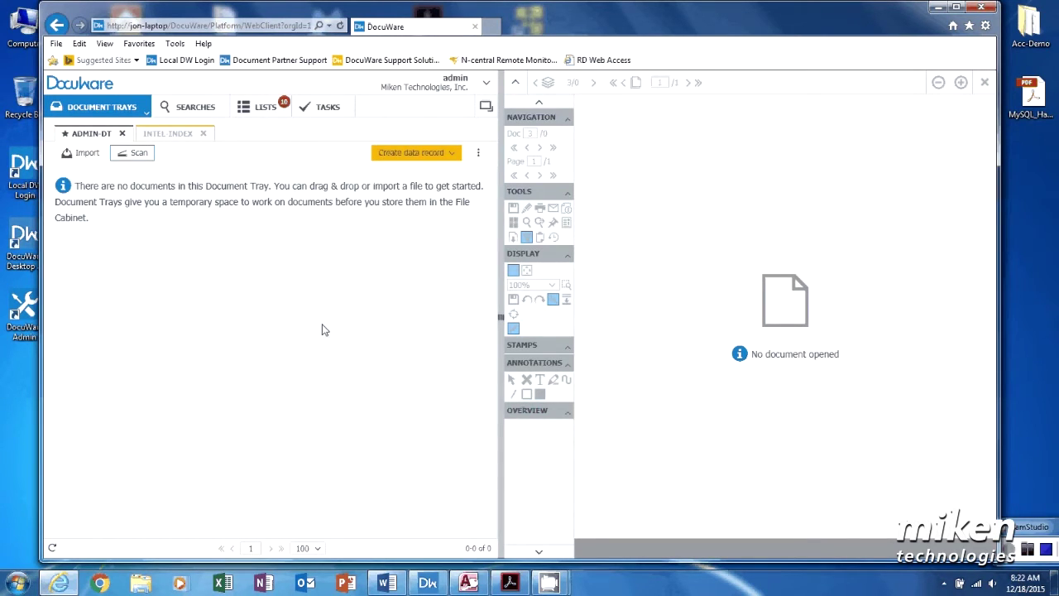
# Step: Scan into the tray with the Receiver Ticket import configuration, dismissing the scanner error
pyautogui.click(138, 160)
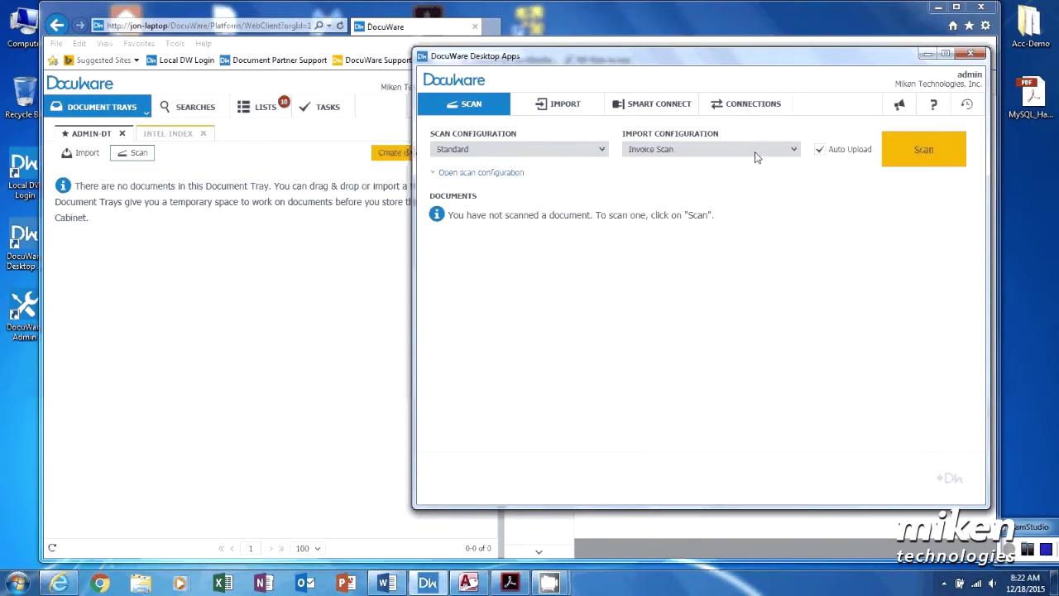
pyautogui.click(757, 152)
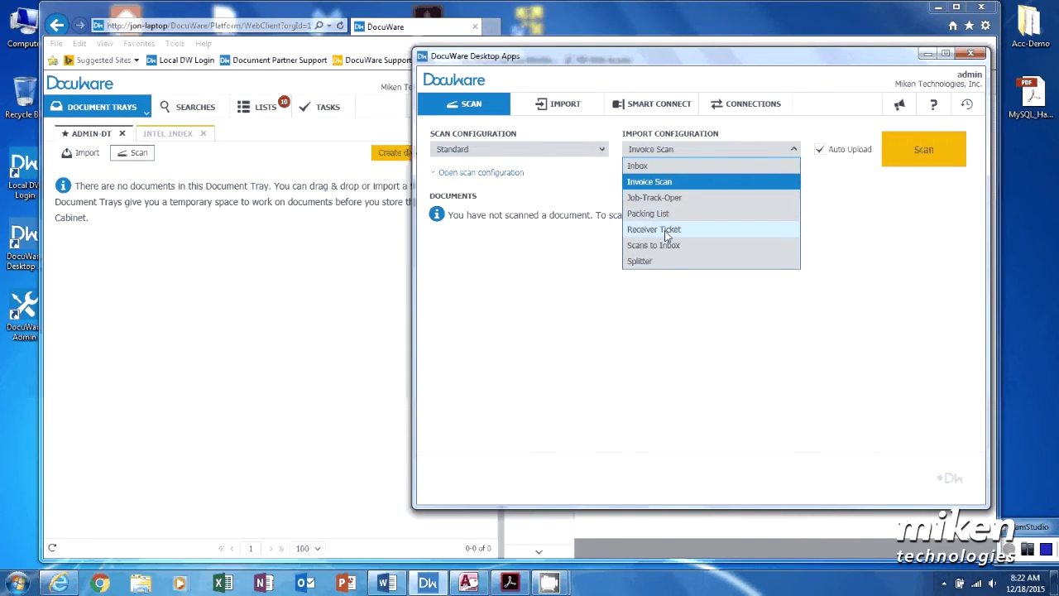
pyautogui.click(654, 229)
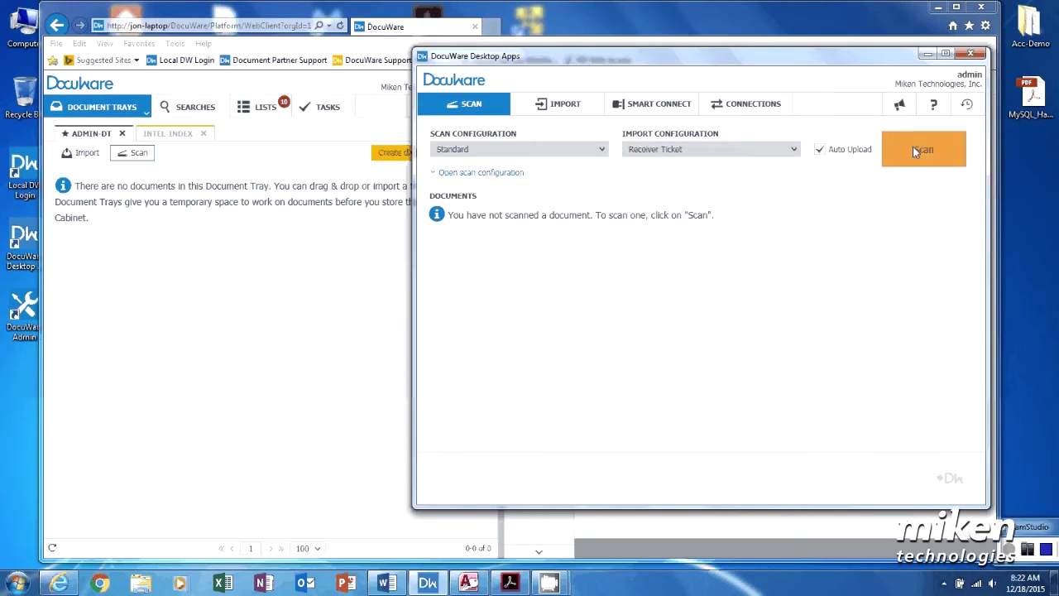
pyautogui.click(912, 145)
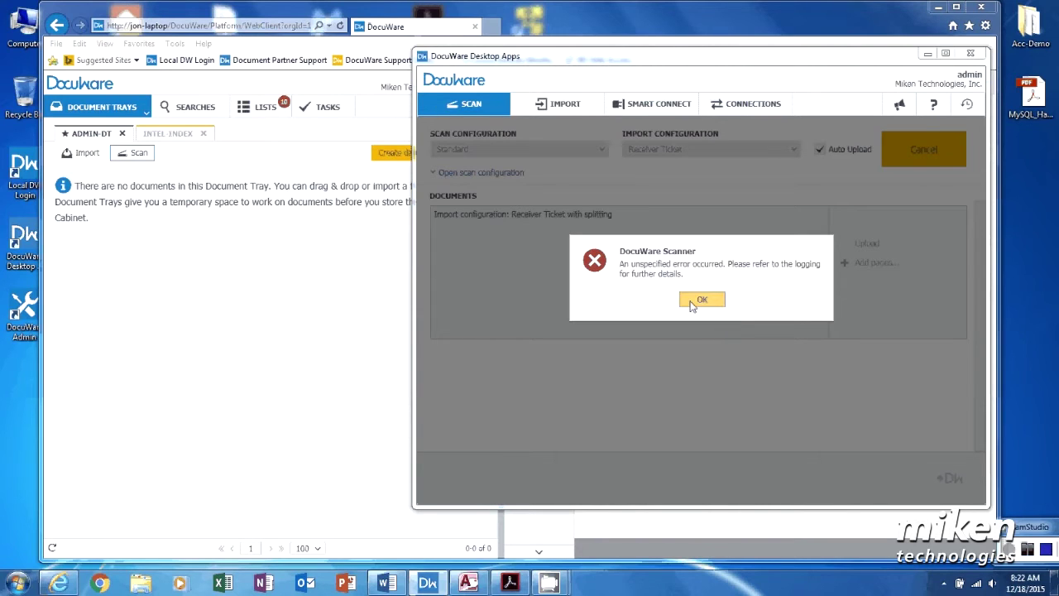
pyautogui.click(700, 299)
pyautogui.click(923, 149)
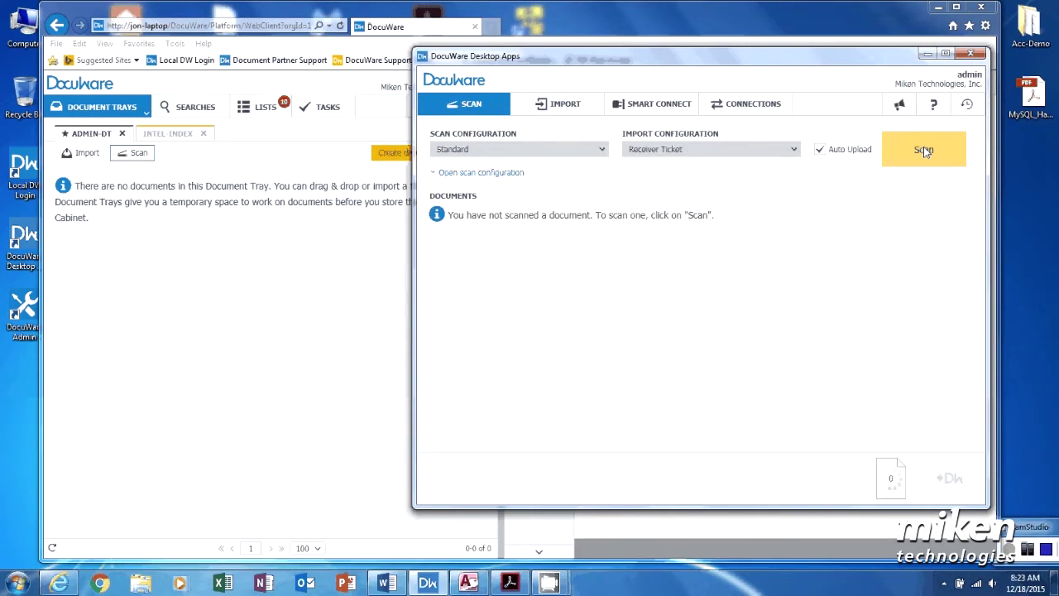
pyautogui.click(923, 149)
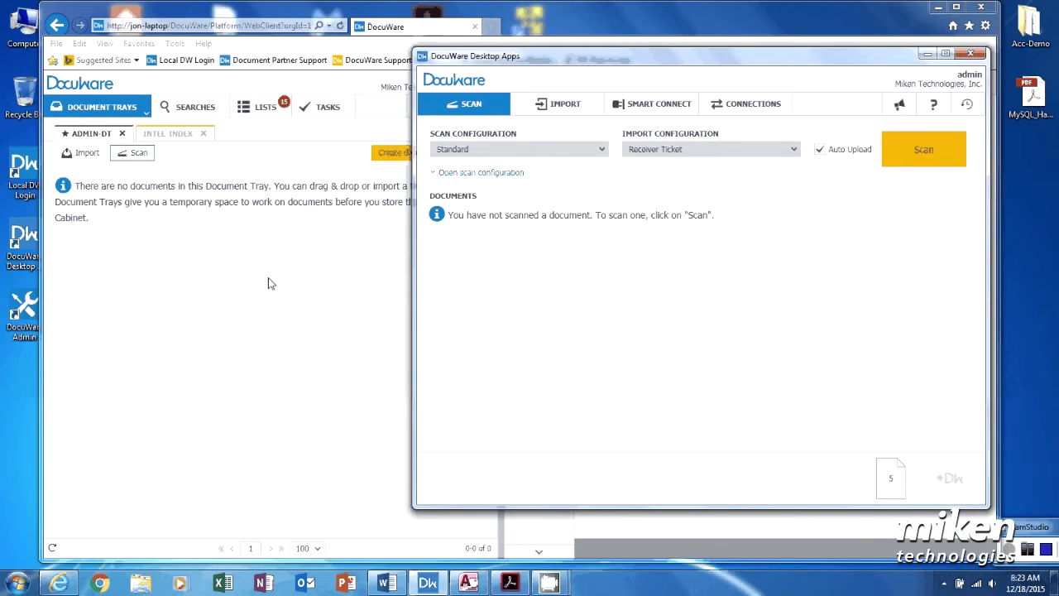
# Step: Rerun the Accounting Demo search and open The Money Corporation's purchase order 9876
pyautogui.click(926, 56)
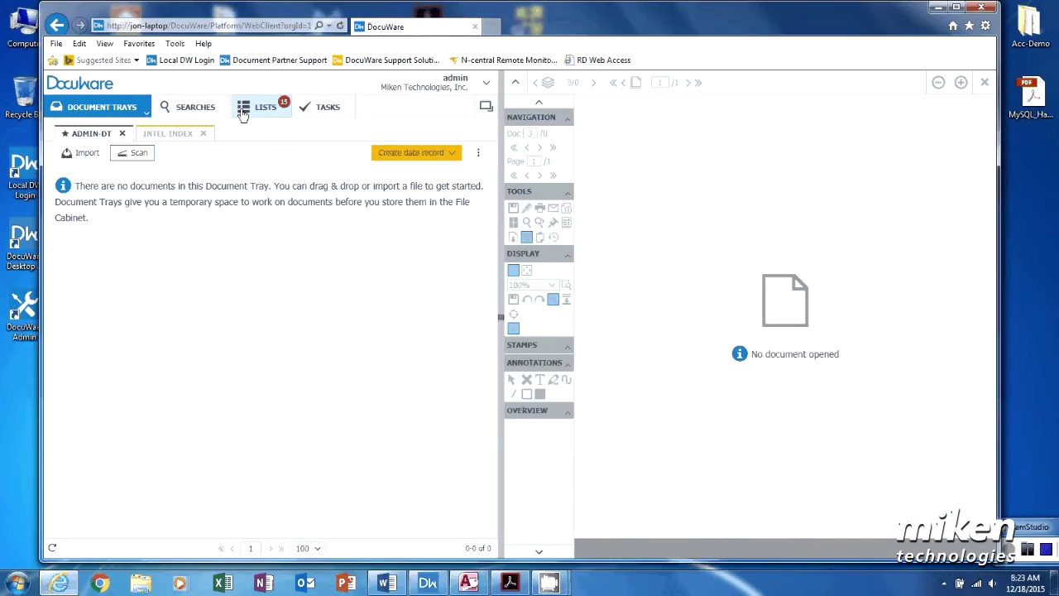
pyautogui.click(175, 109)
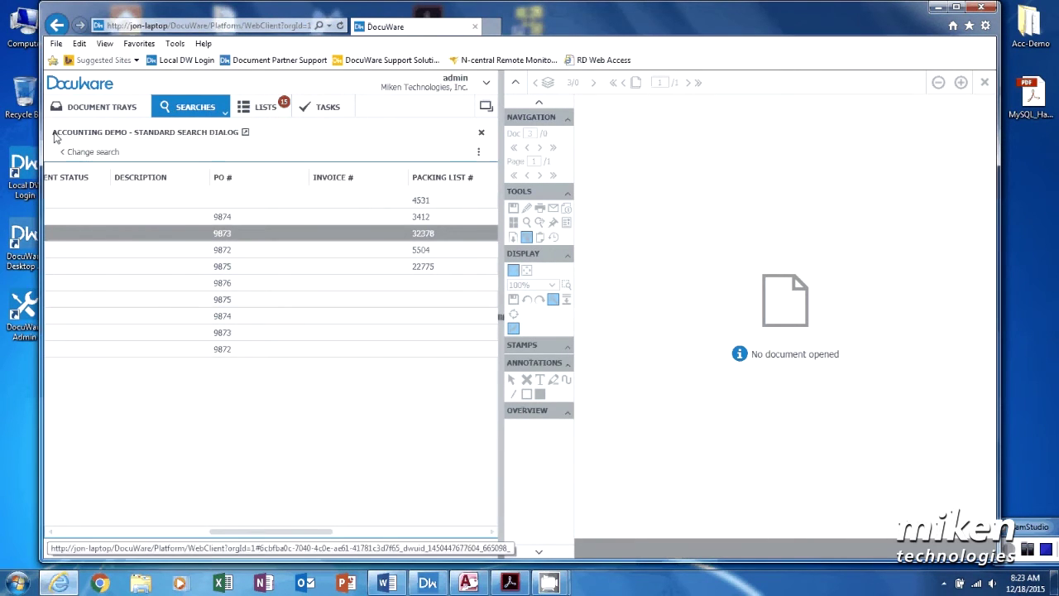
pyautogui.click(72, 152)
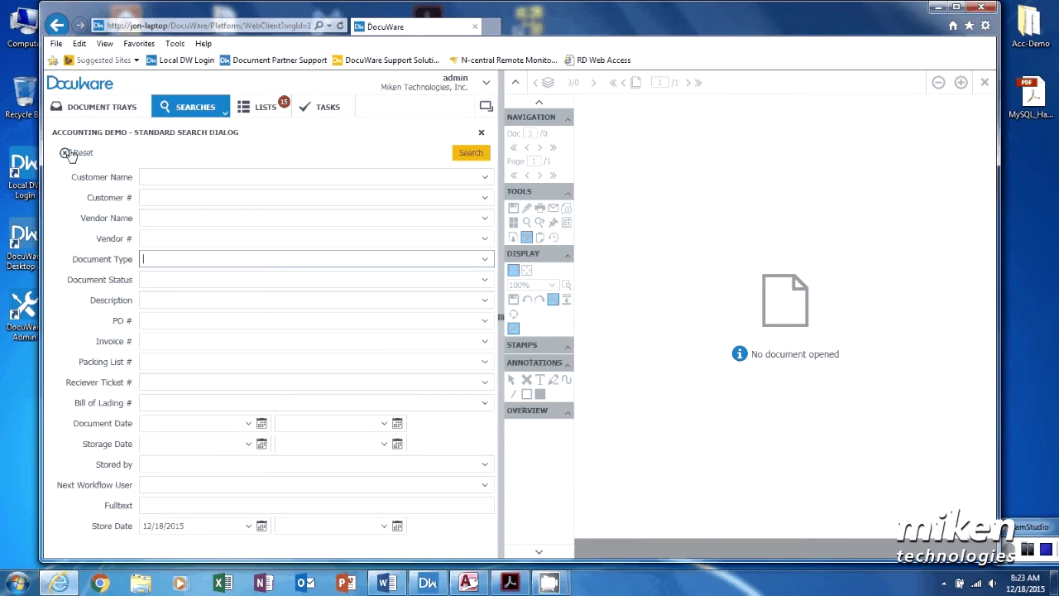
pyautogui.click(465, 154)
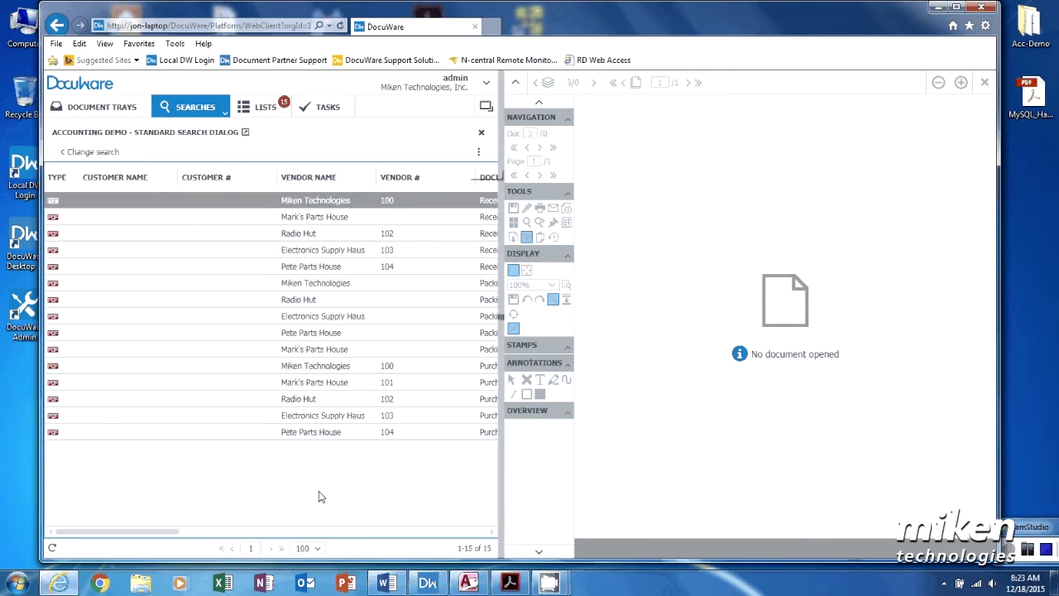
pyautogui.click(227, 531)
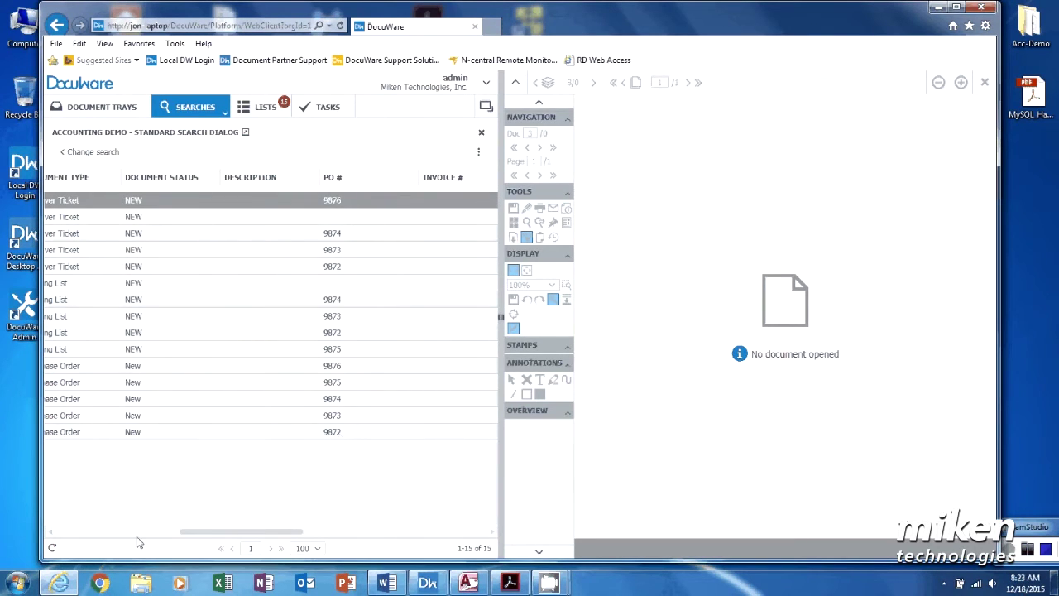
pyautogui.click(52, 532)
pyautogui.click(52, 534)
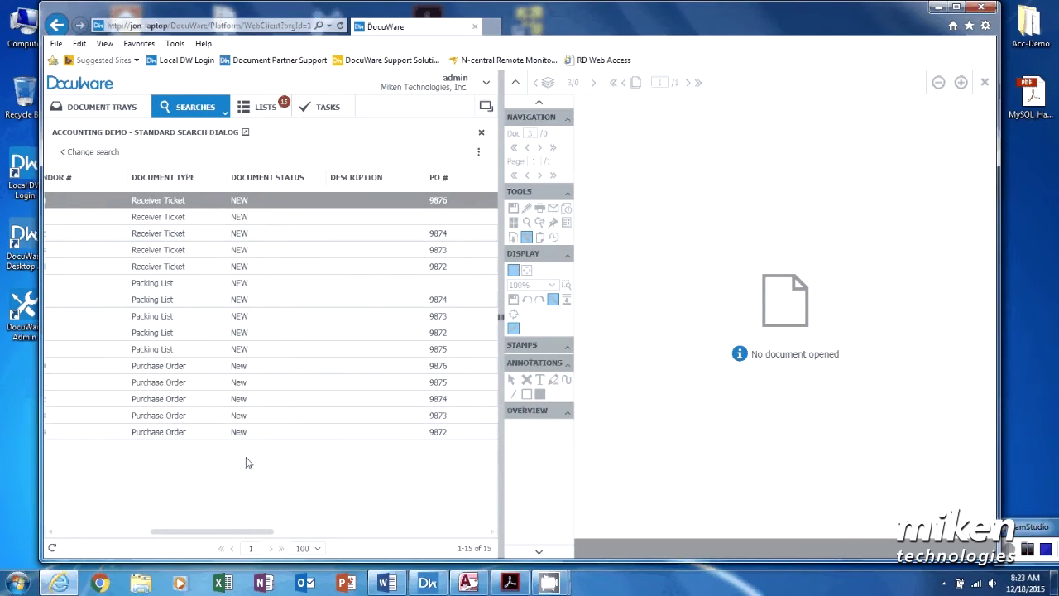
pyautogui.click(159, 372)
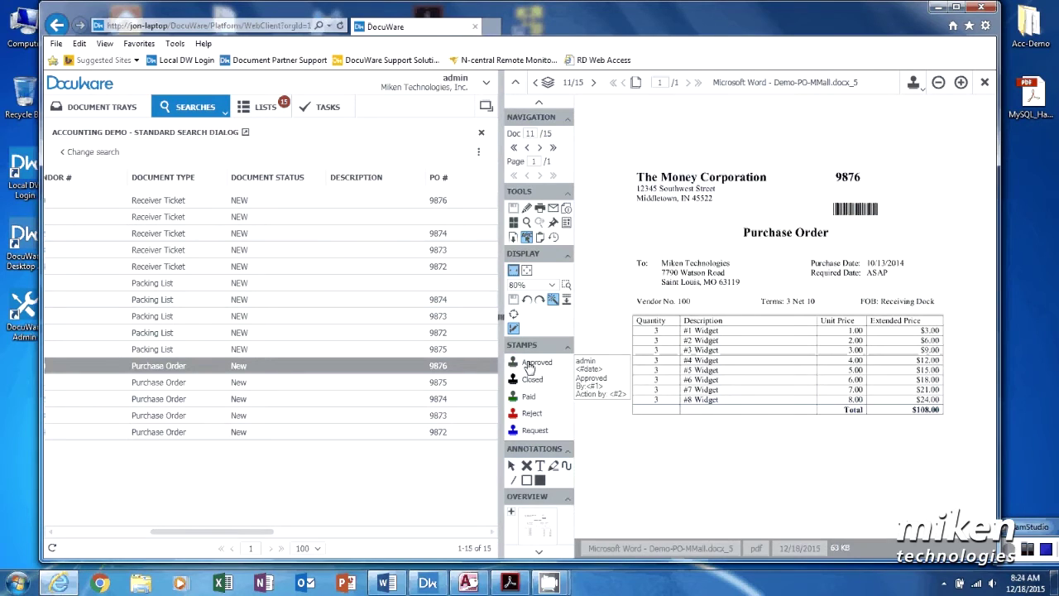
# Step: Place an 'Approved' stamp with Action By set to admin below the item table, then save
pyautogui.click(529, 365)
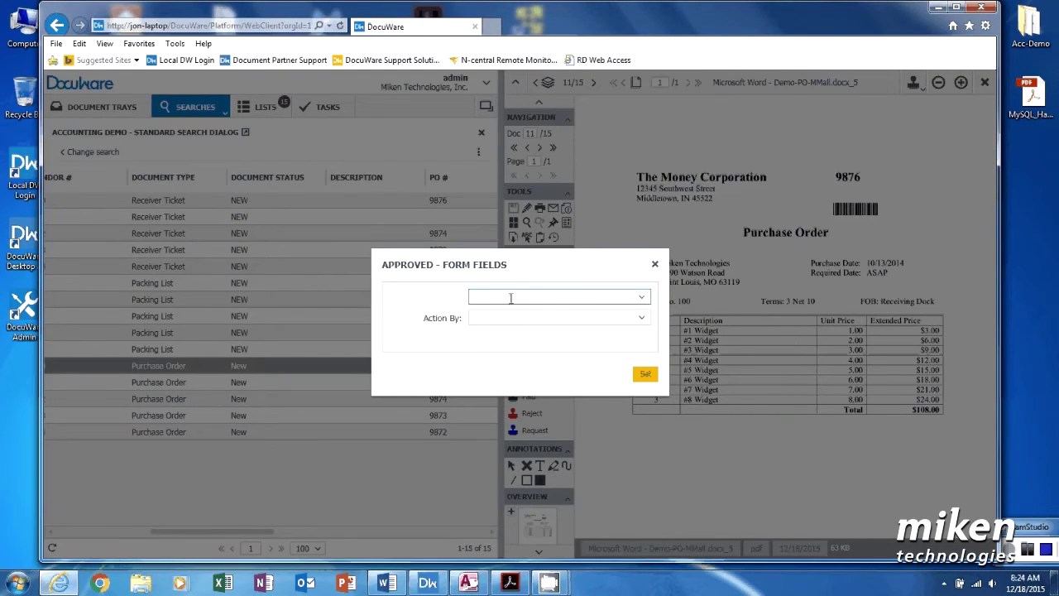
pyautogui.write('Approved')
pyautogui.click(497, 317)
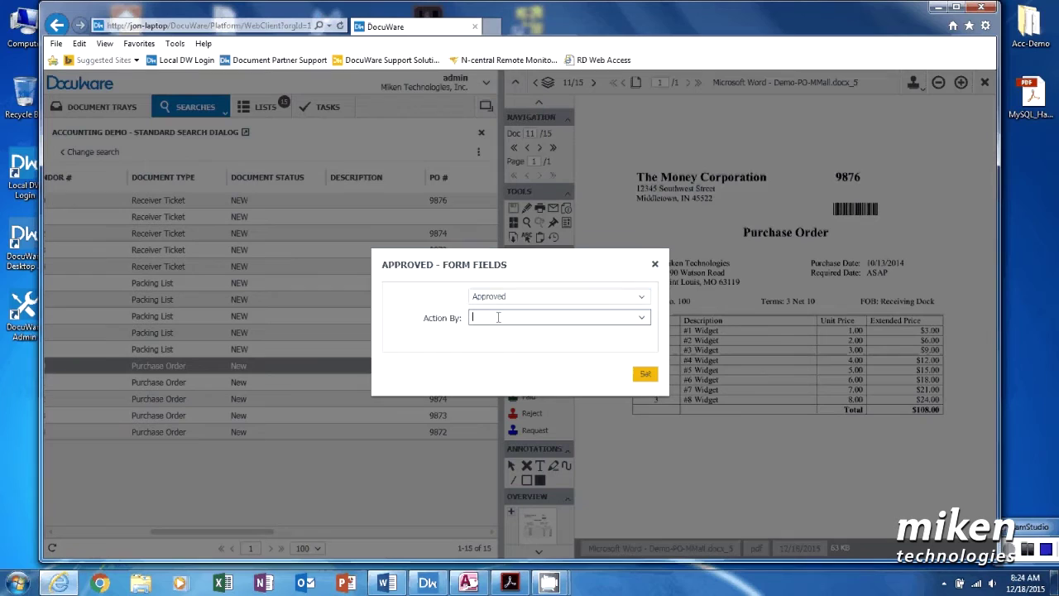
pyautogui.write('admin')
pyautogui.click(646, 376)
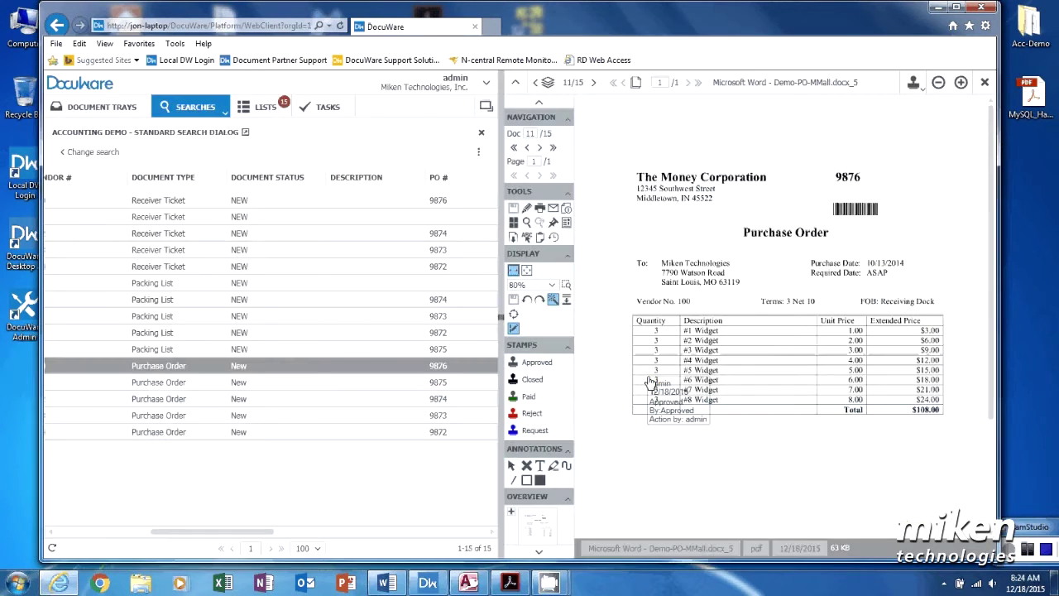
pyautogui.click(674, 453)
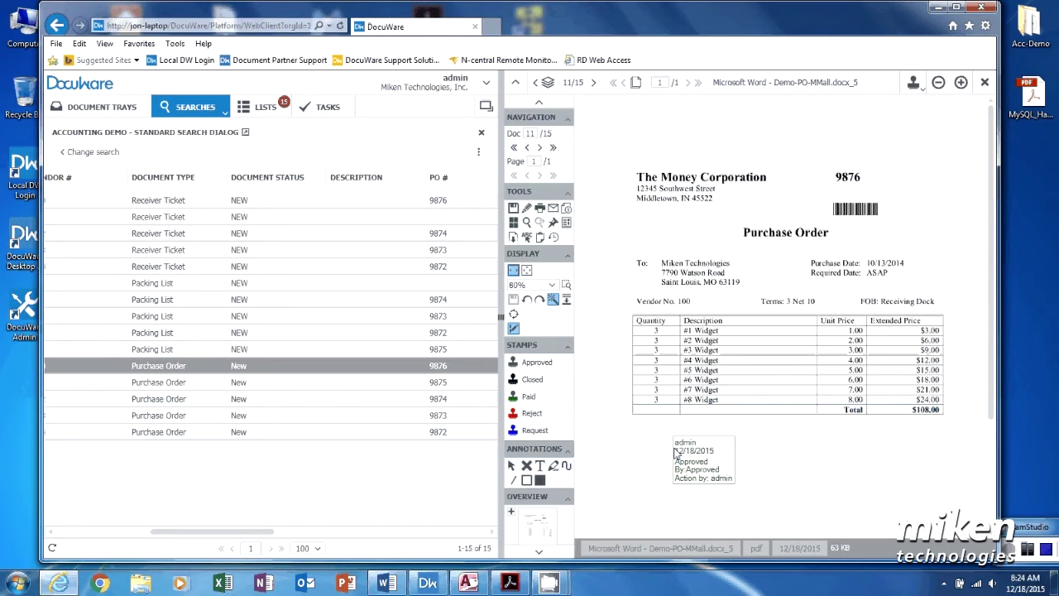
pyautogui.click(225, 372)
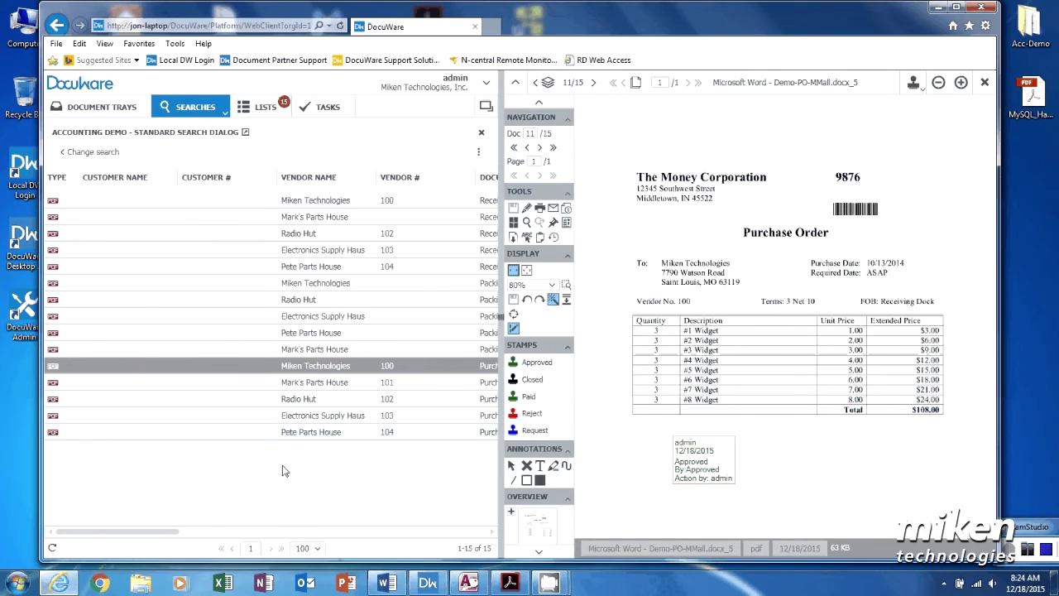
# Step: Confirm PO 9876 moved from NEW TL to APPROVED TL, then show the ADMIN-DT tray
pyautogui.click(259, 116)
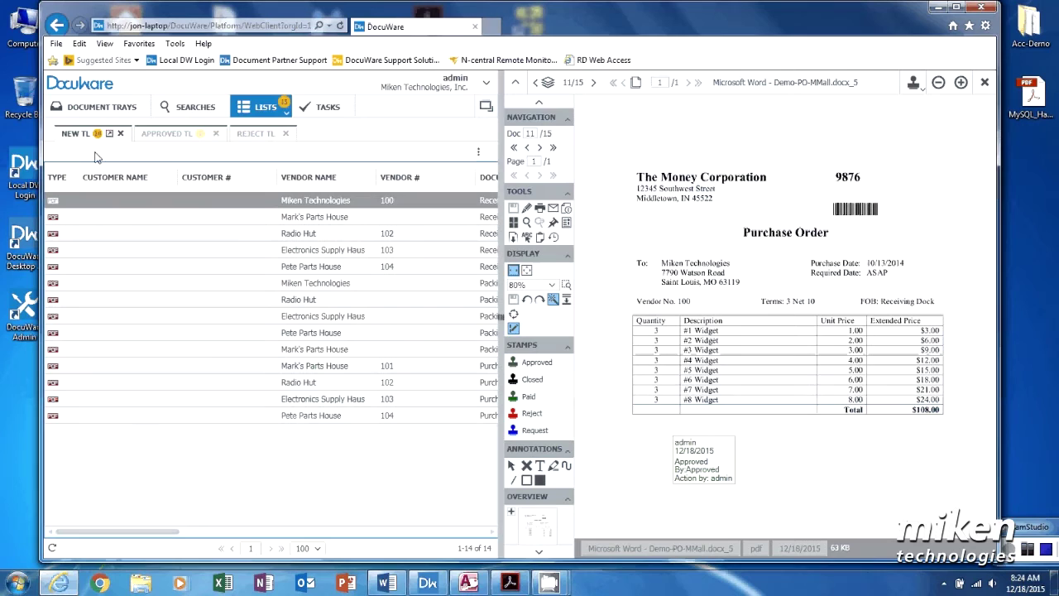
pyautogui.click(150, 137)
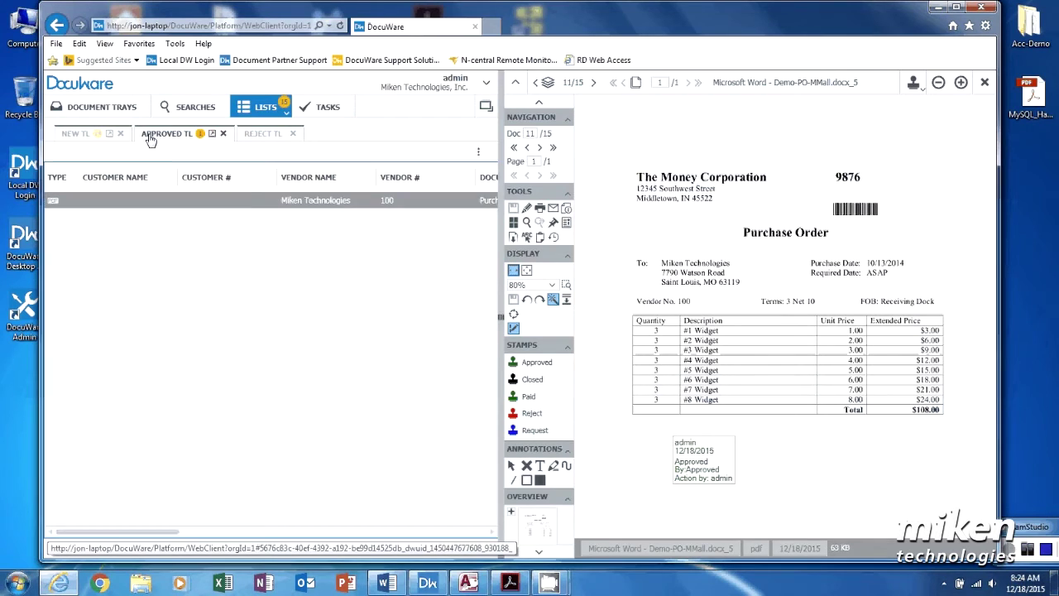
pyautogui.click(287, 207)
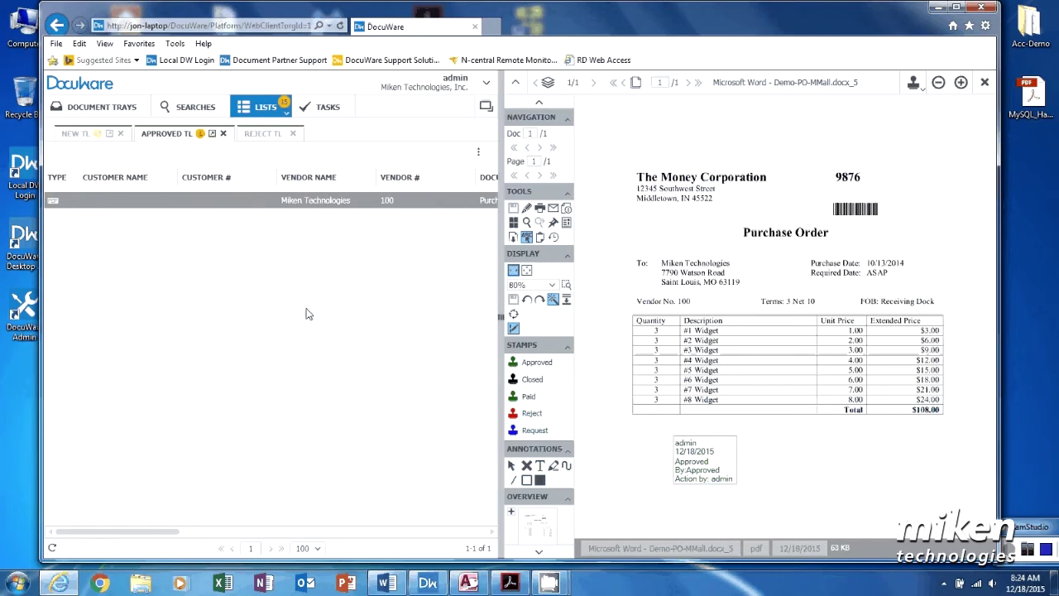
pyautogui.click(106, 135)
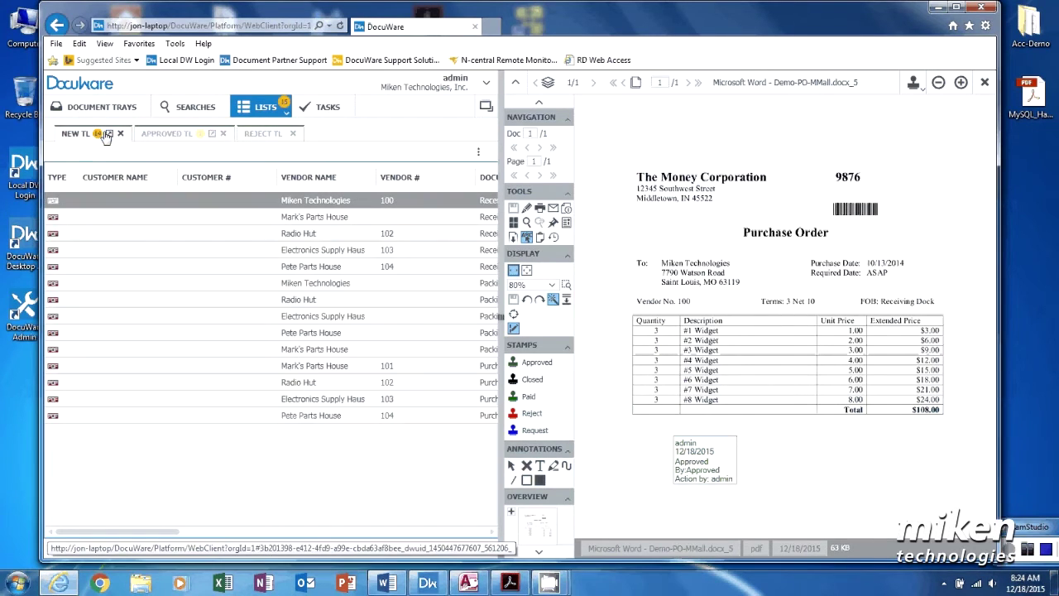
pyautogui.click(194, 110)
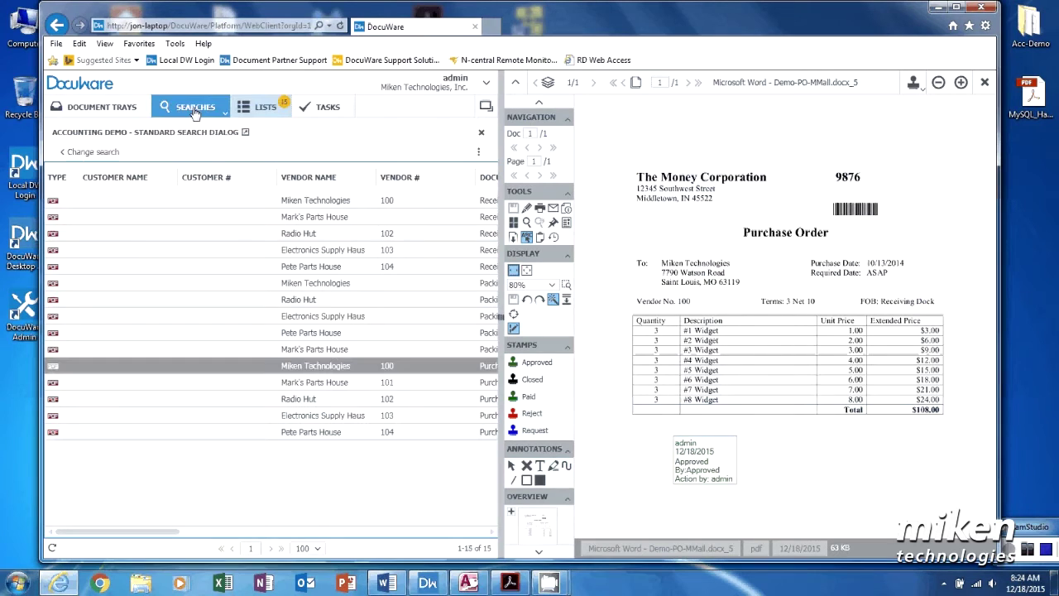
pyautogui.click(115, 115)
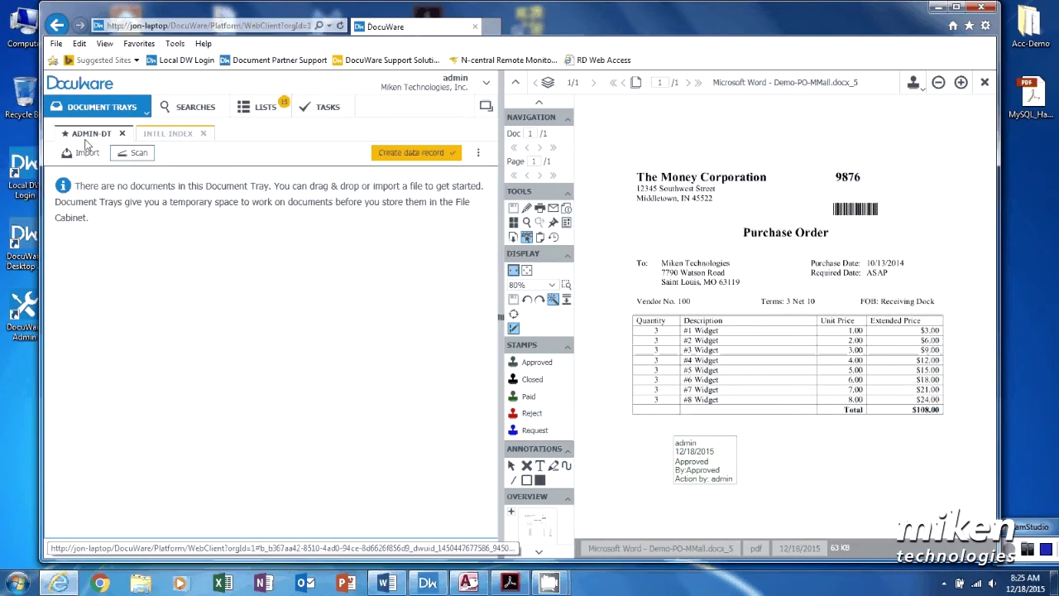
# Step: Scan five invoices into ADMIN-DT using the Invoice Scan import configuration
pyautogui.click(136, 153)
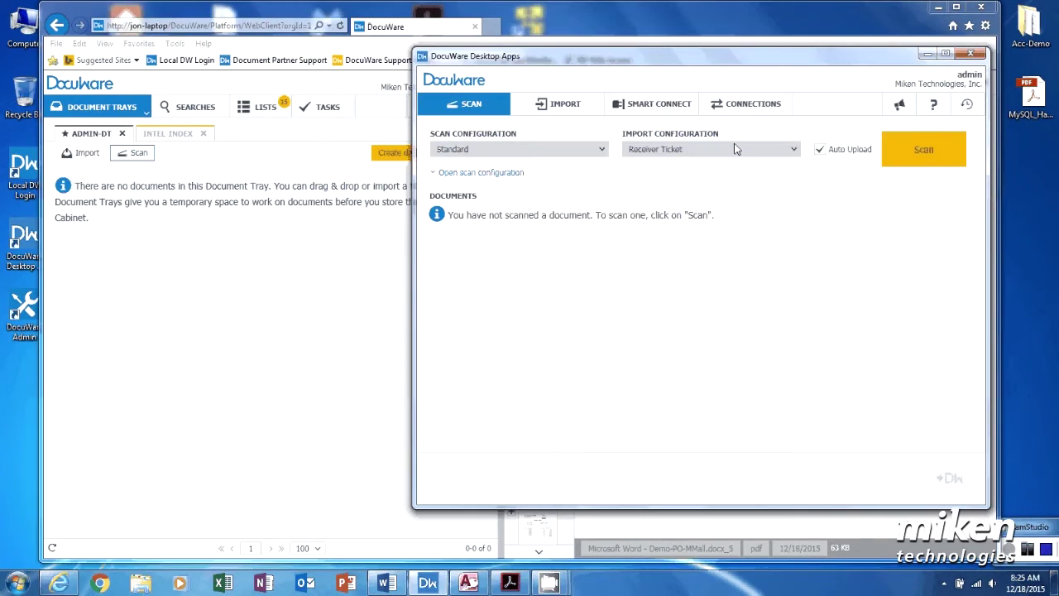
pyautogui.click(736, 149)
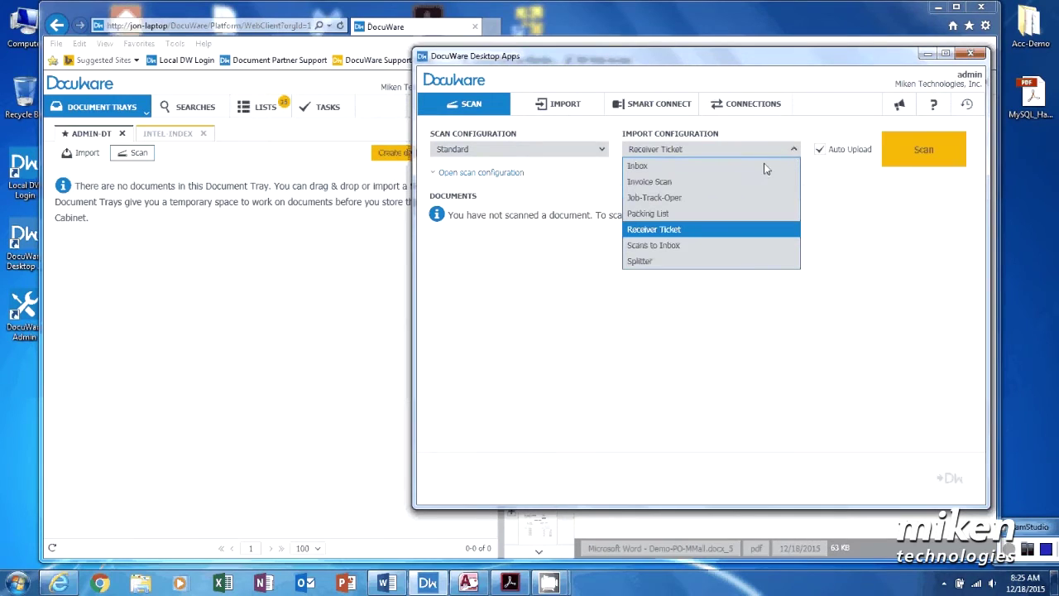
pyautogui.click(668, 186)
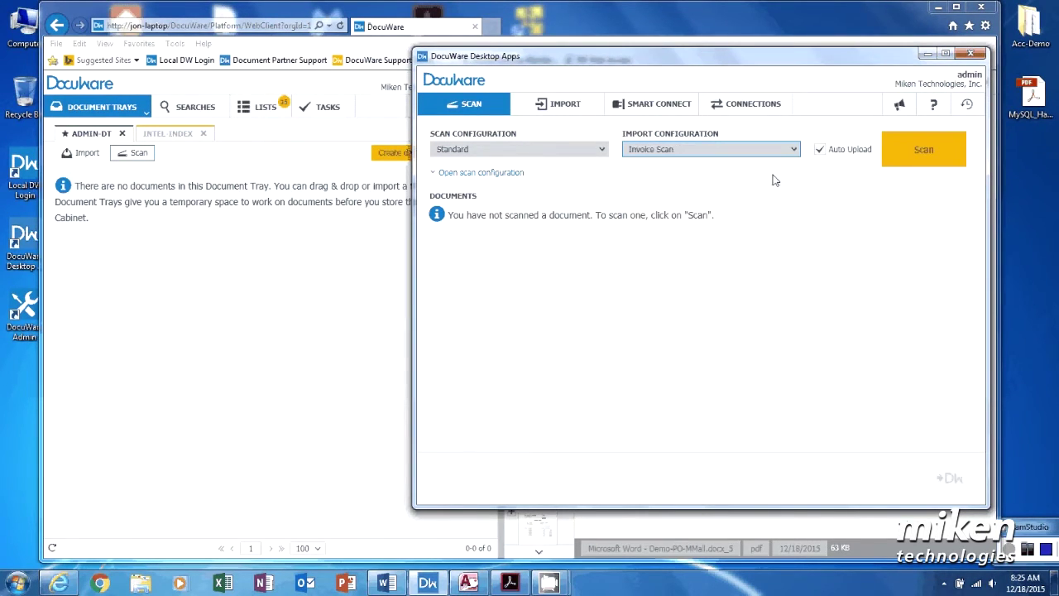
pyautogui.click(908, 152)
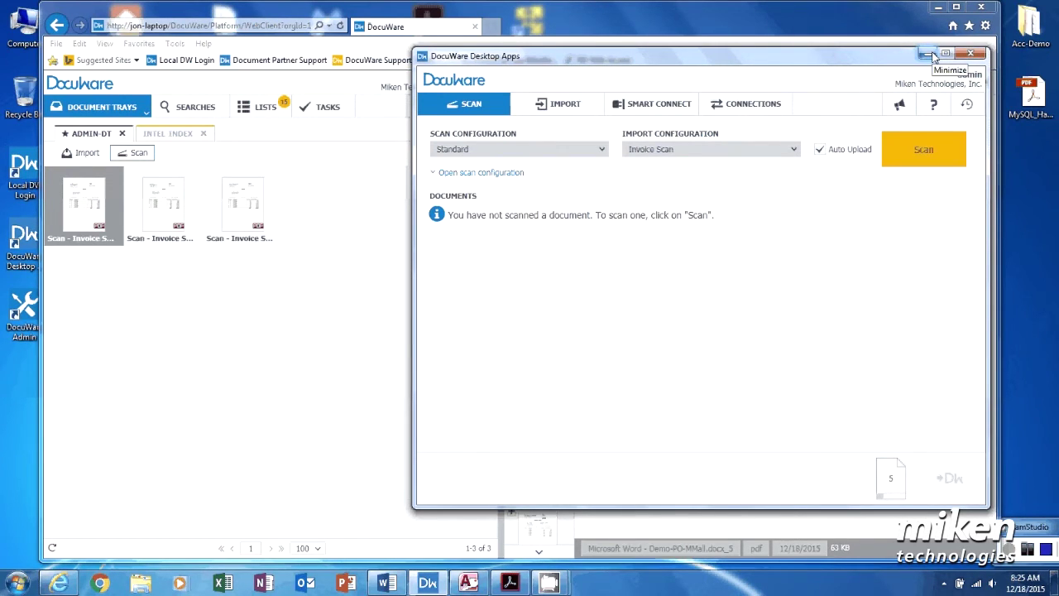
pyautogui.click(930, 55)
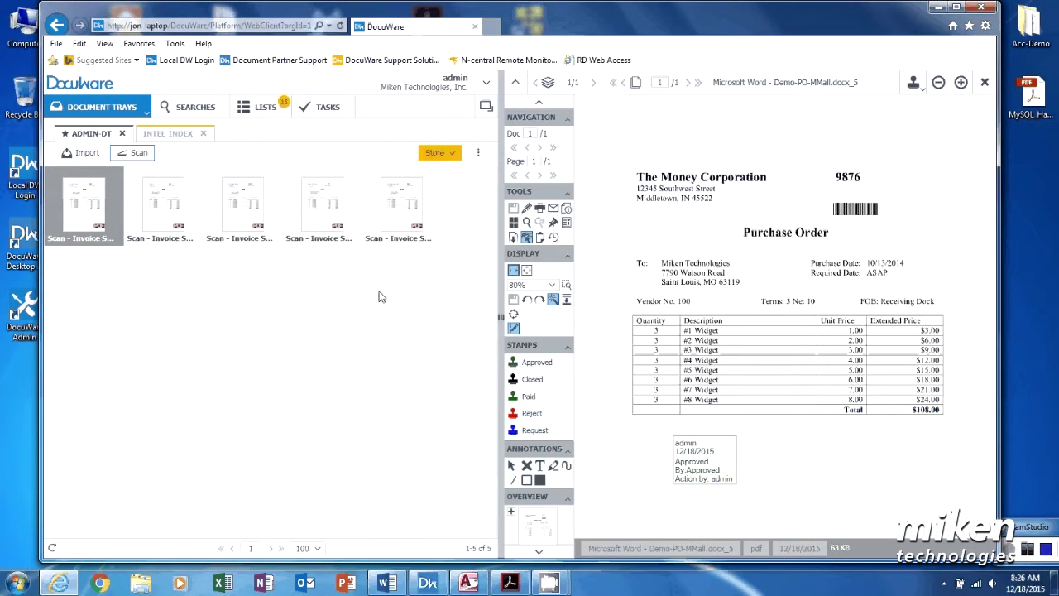
# Step: Move the second, fourth and fifth scans from ADMIN-DT to the Intel-Index tray
pyautogui.click(172, 216)
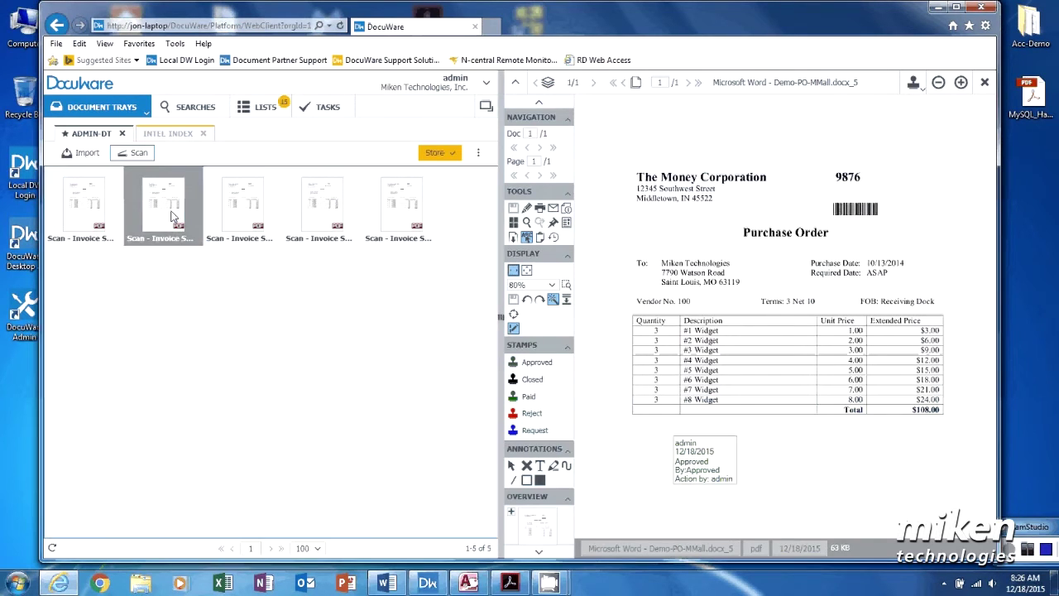
pyautogui.keyDown('ctrl'); pyautogui.click(313, 205); pyautogui.keyUp('ctrl')
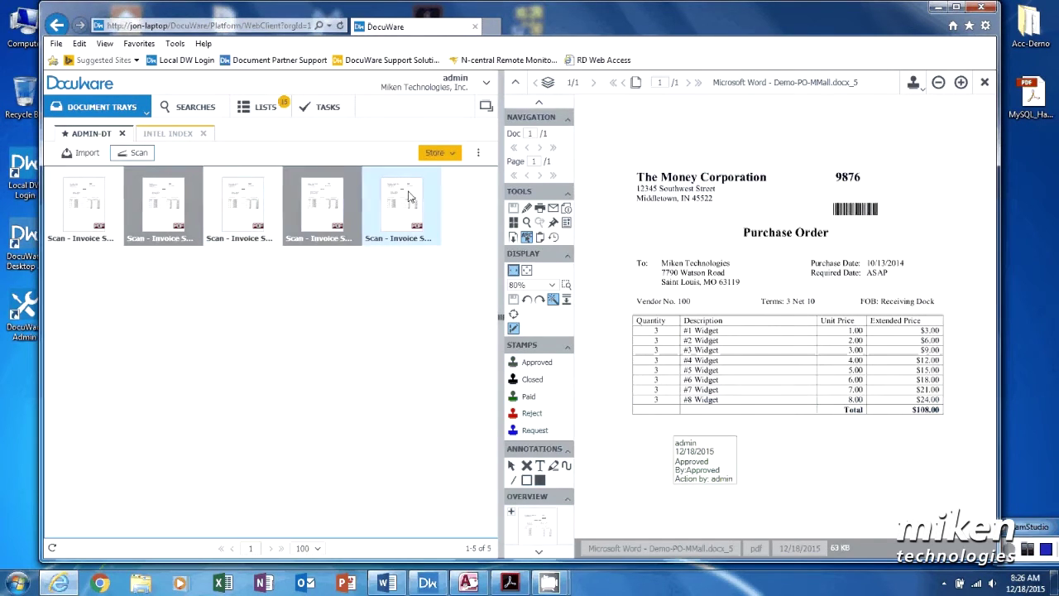
pyautogui.keyDown('ctrl'); pyautogui.click(404, 199); pyautogui.keyUp('ctrl')
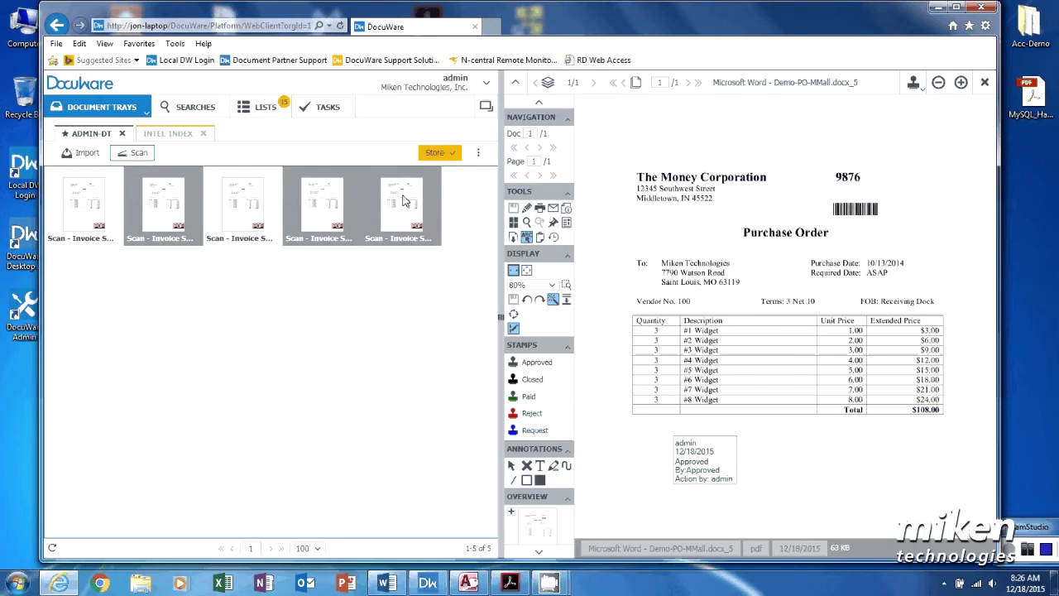
pyautogui.rightClick(403, 199)
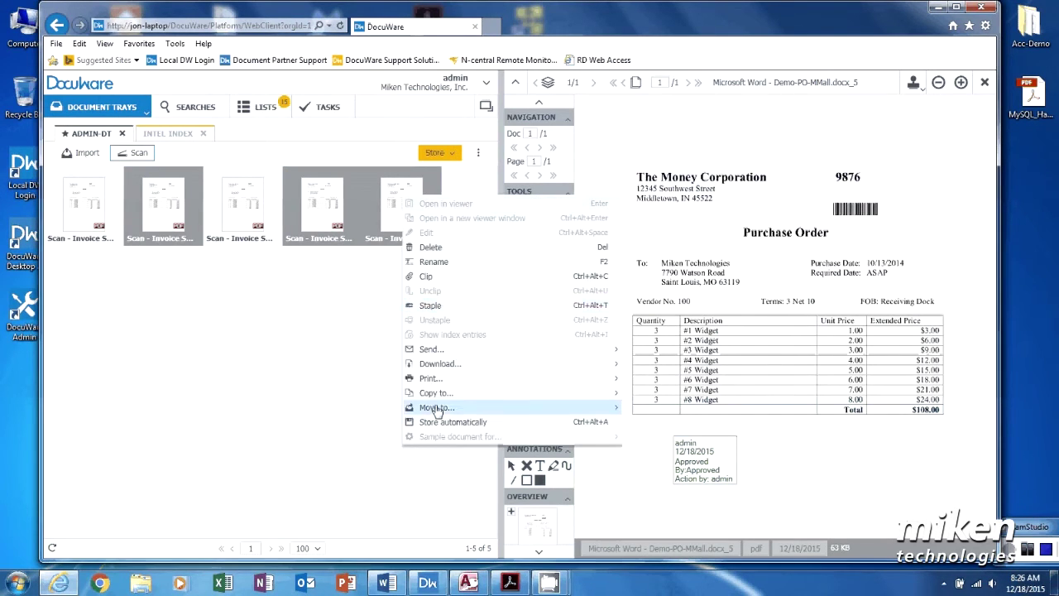
pyautogui.moveTo(436, 411)
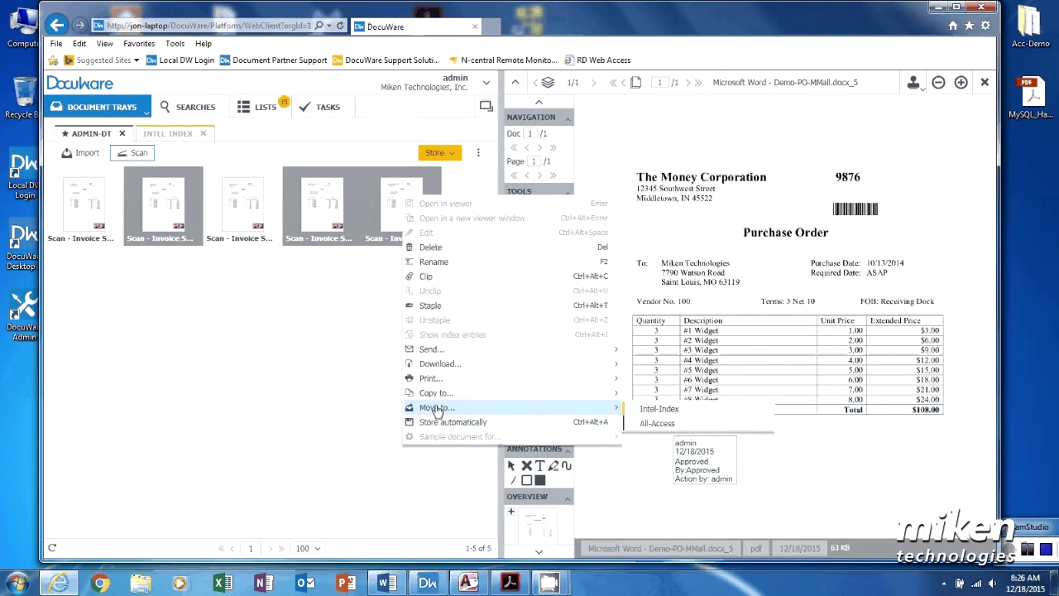
pyautogui.click(653, 411)
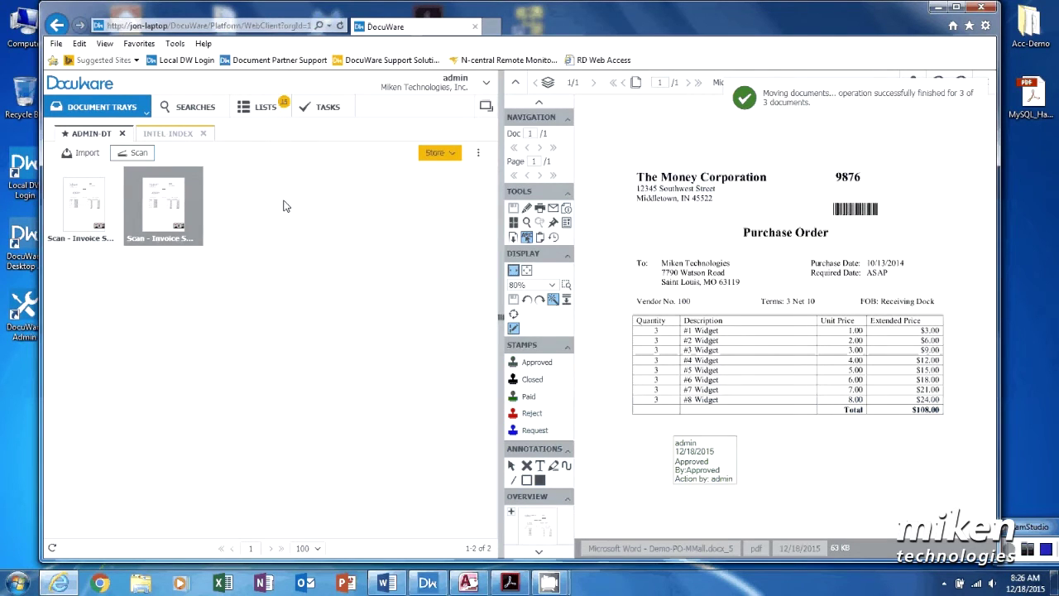
# Step: In the Accounting Demo store form, capture The Money Corporation, Mark's Parts House and Invoice
pyautogui.click(452, 153)
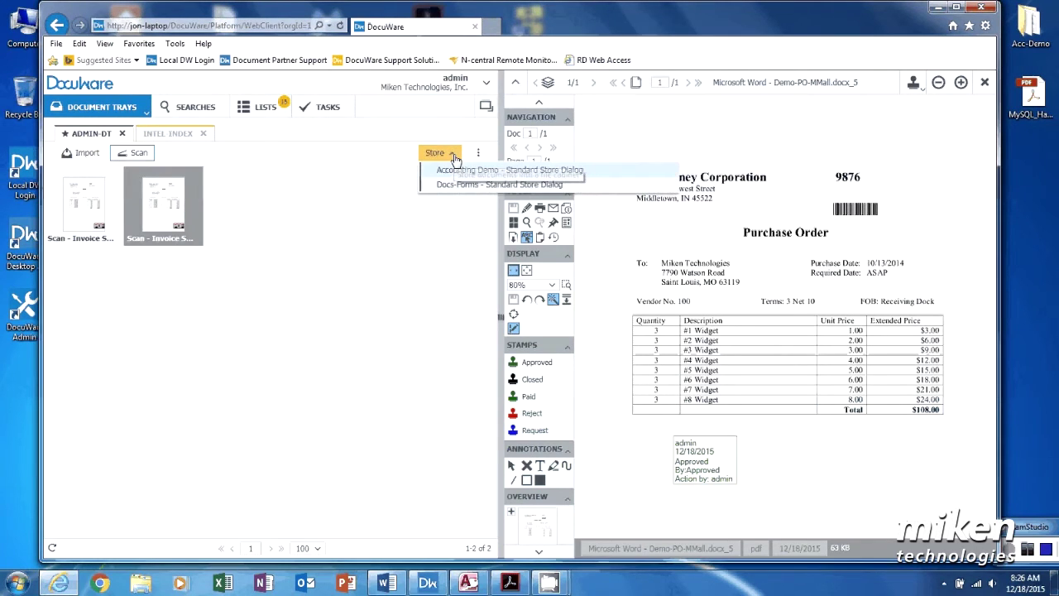
pyautogui.click(454, 169)
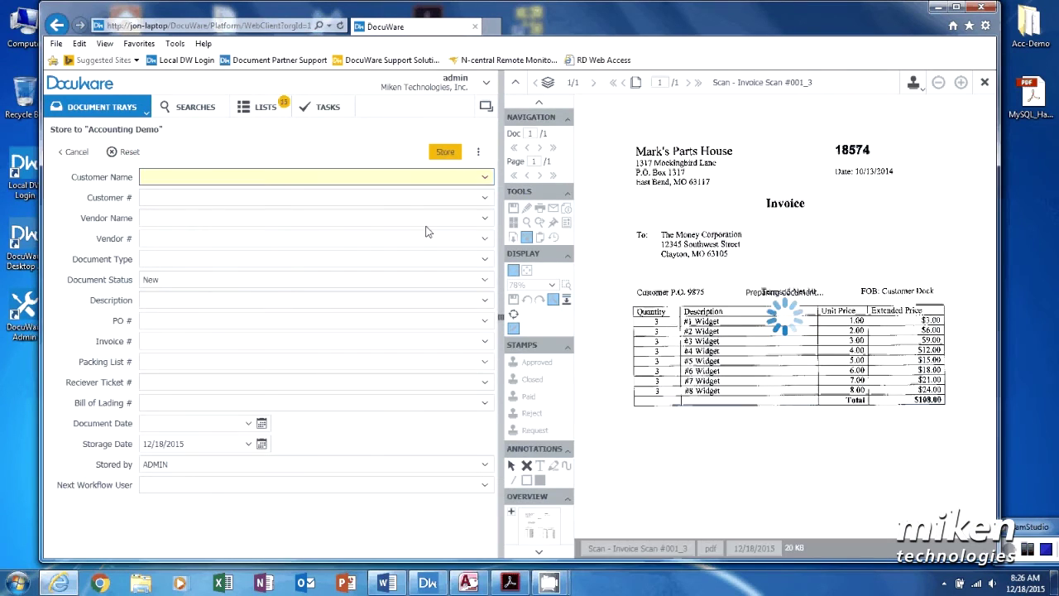
pyautogui.moveTo(759, 235); pyautogui.dragTo(671, 237)
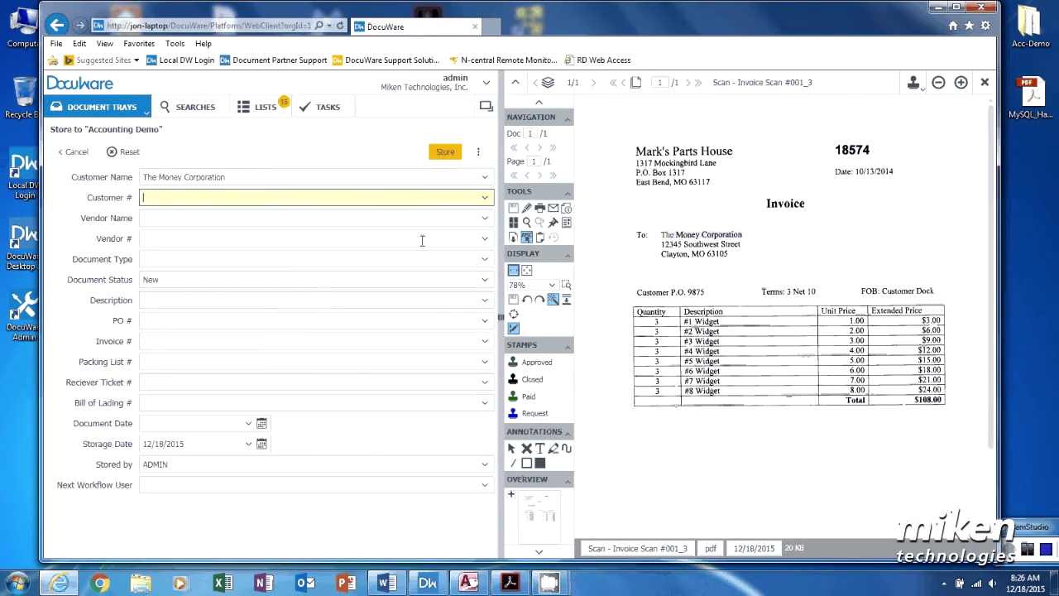
pyautogui.click(246, 215)
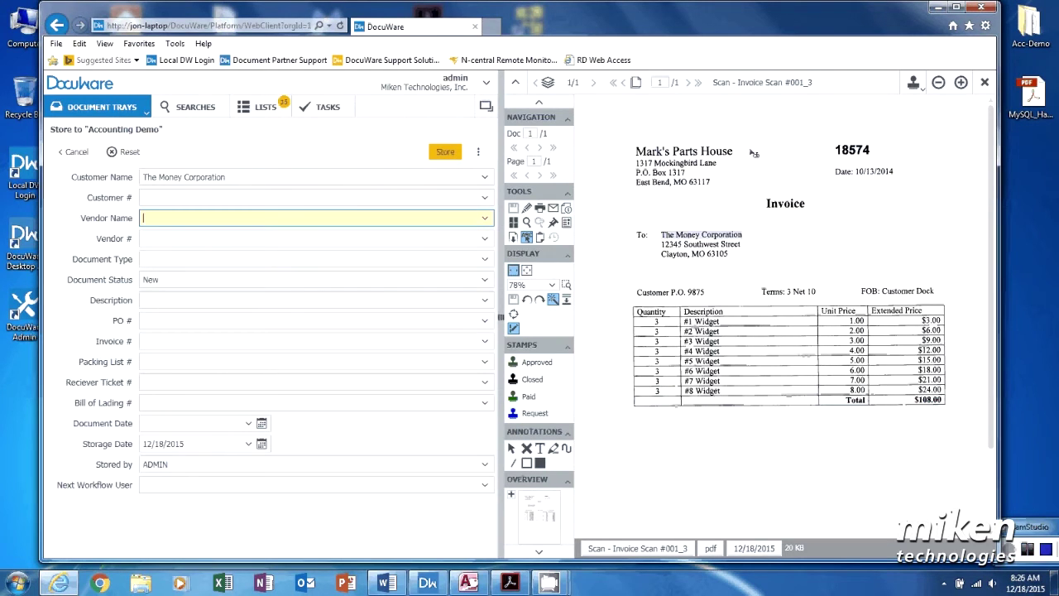
pyautogui.moveTo(736, 151); pyautogui.dragTo(659, 164)
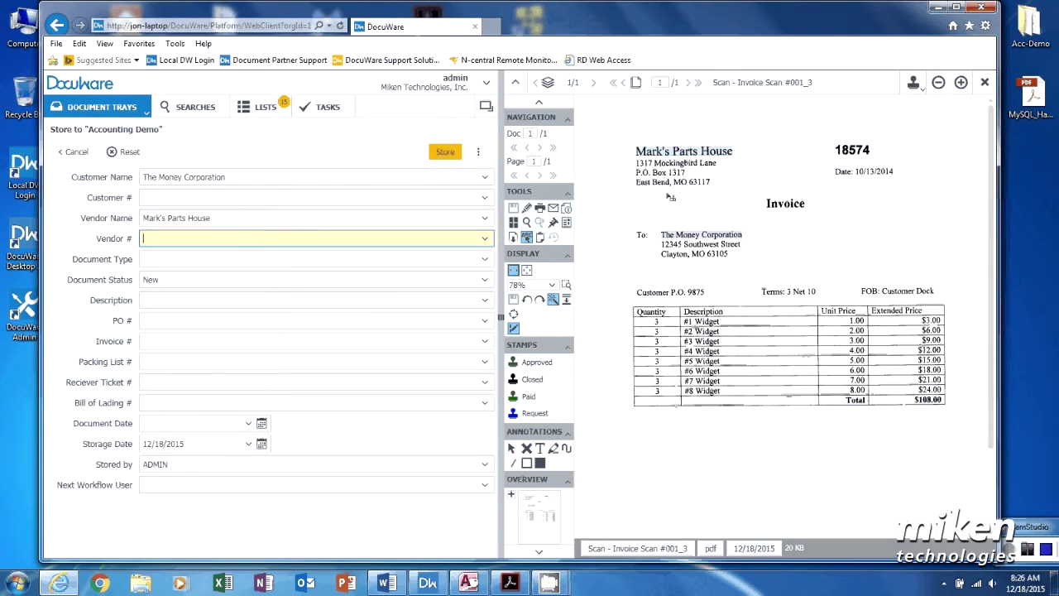
pyautogui.click(231, 259)
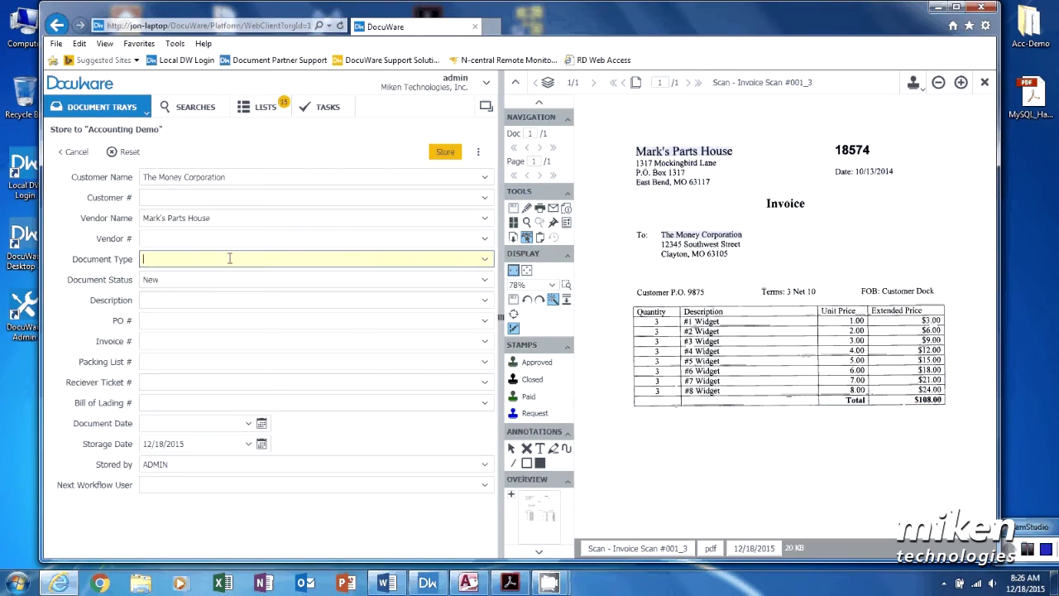
pyautogui.moveTo(807, 208); pyautogui.dragTo(765, 204)
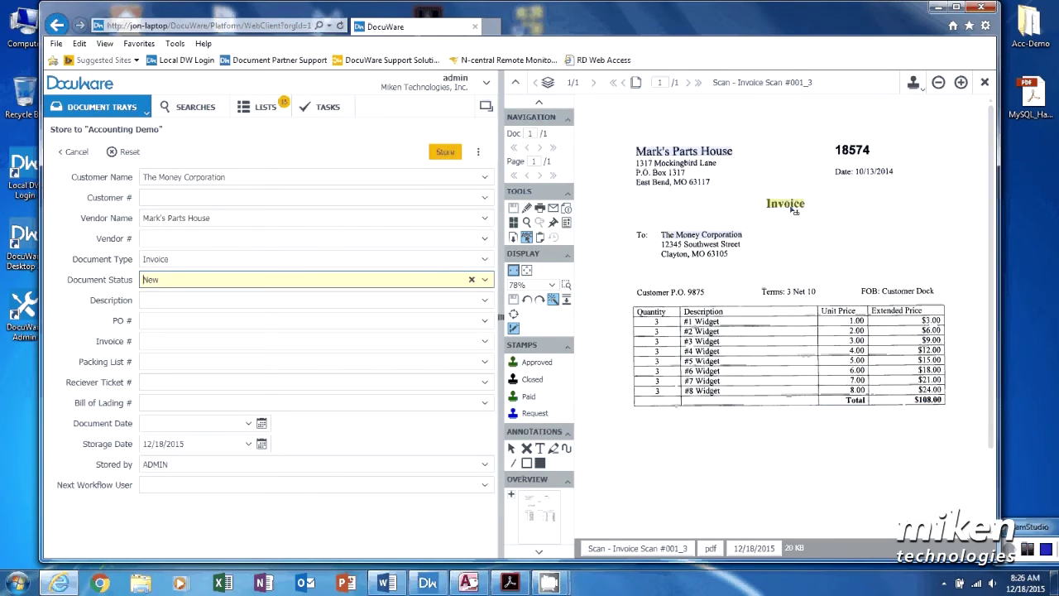
# Step: Capture PO 9875 and invoice number 18574, clearing the stray date from Packing List #
pyautogui.click(181, 319)
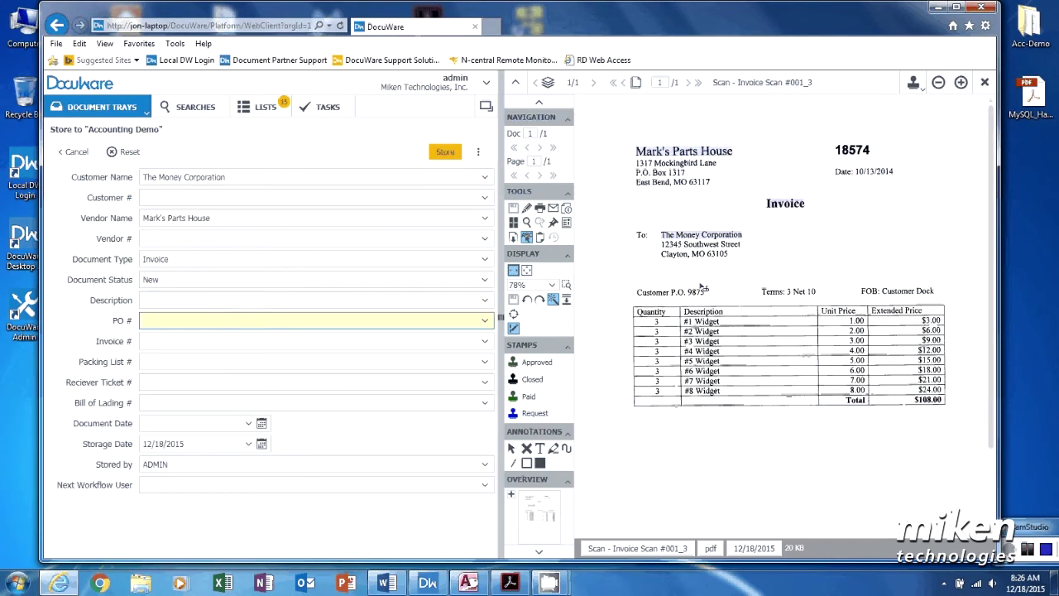
pyautogui.click(697, 294)
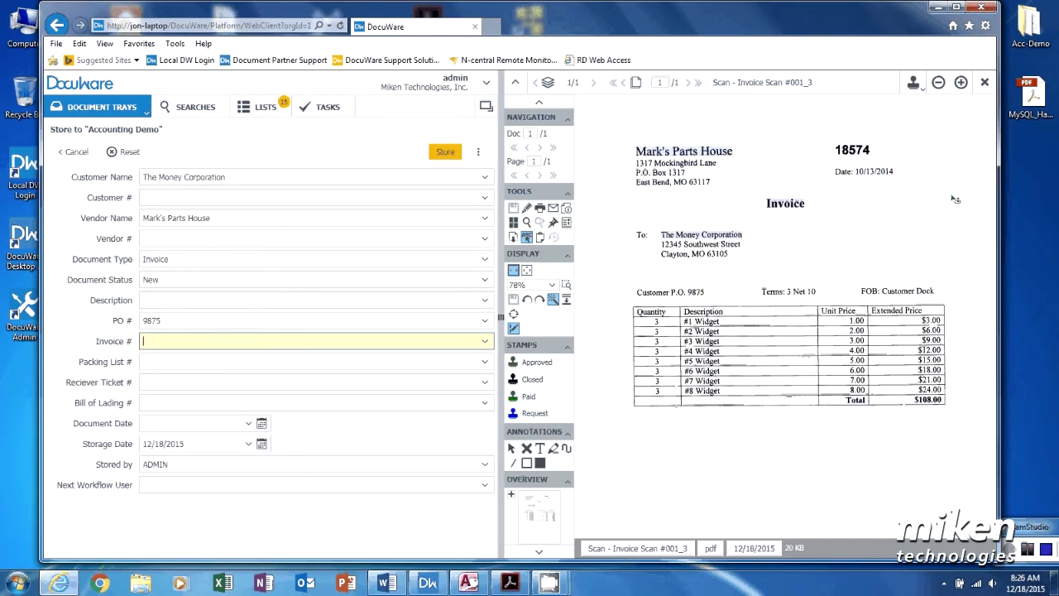
pyautogui.click(849, 152)
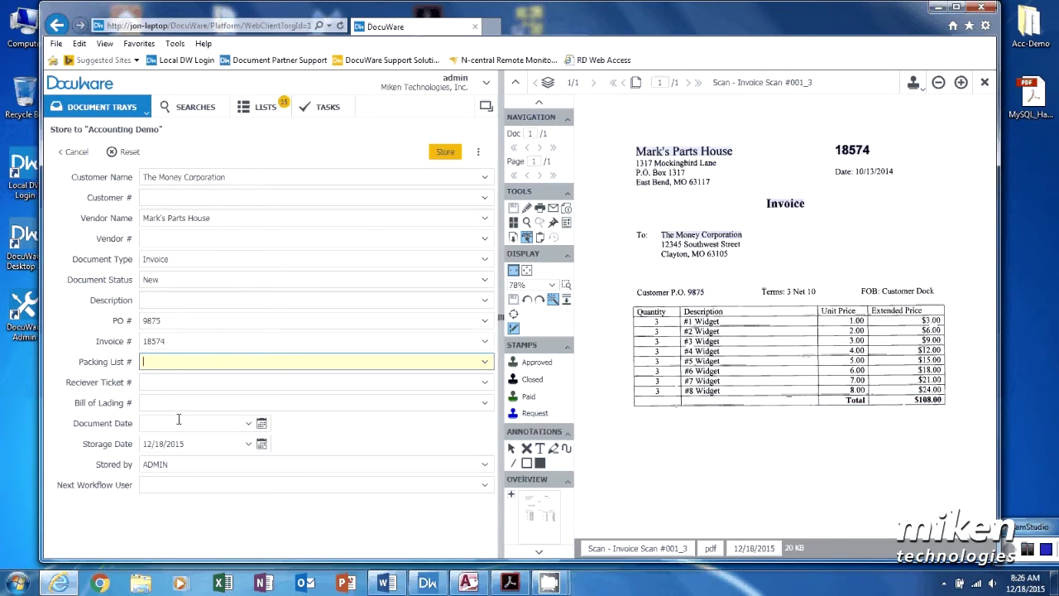
pyautogui.click(759, 552)
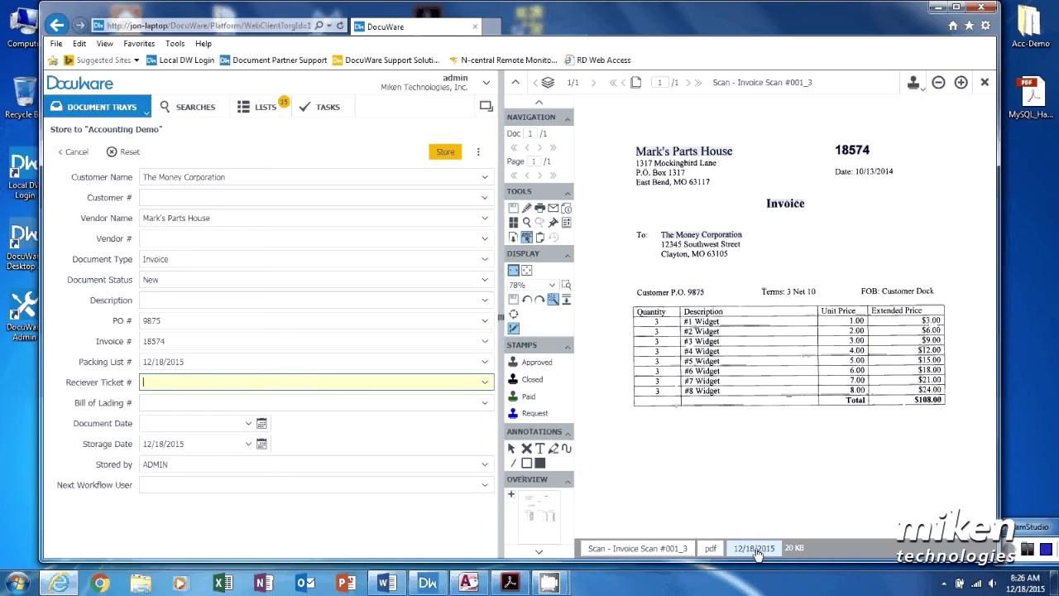
pyautogui.click(210, 366)
pyautogui.press('BackSpace')
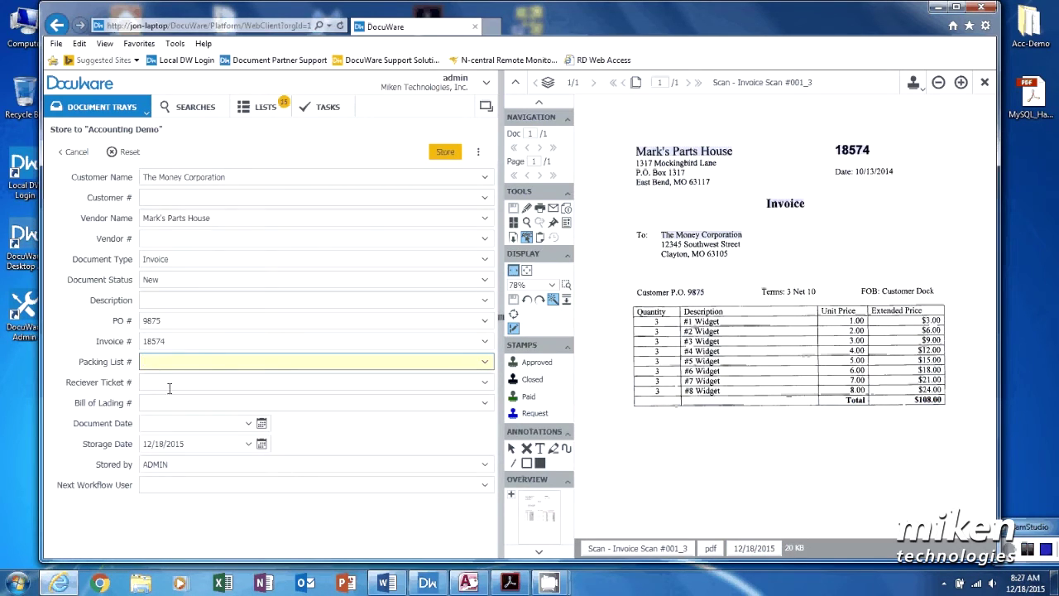
# Step: Set Document Date 12/18/2015 and Next Workflow User Admin, then store the invoice
pyautogui.click(158, 423)
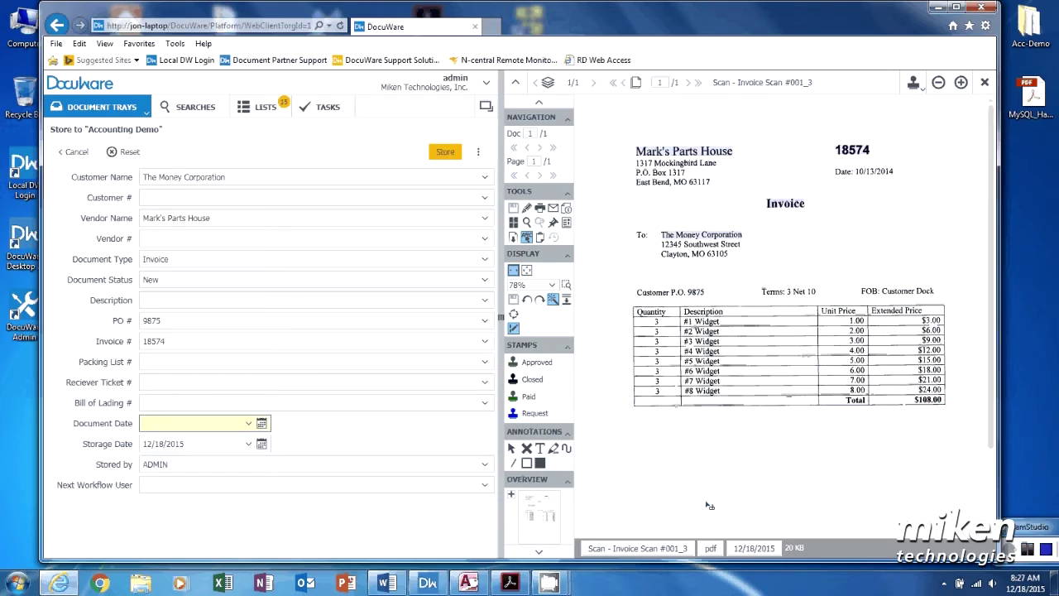
pyautogui.click(742, 548)
pyautogui.click(192, 484)
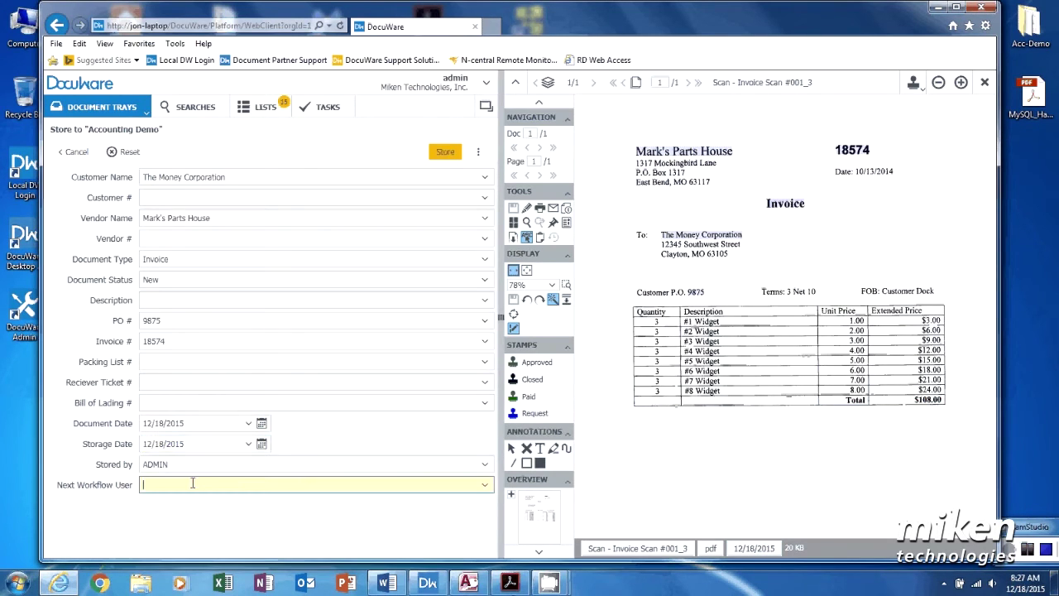
pyautogui.write('Admin')
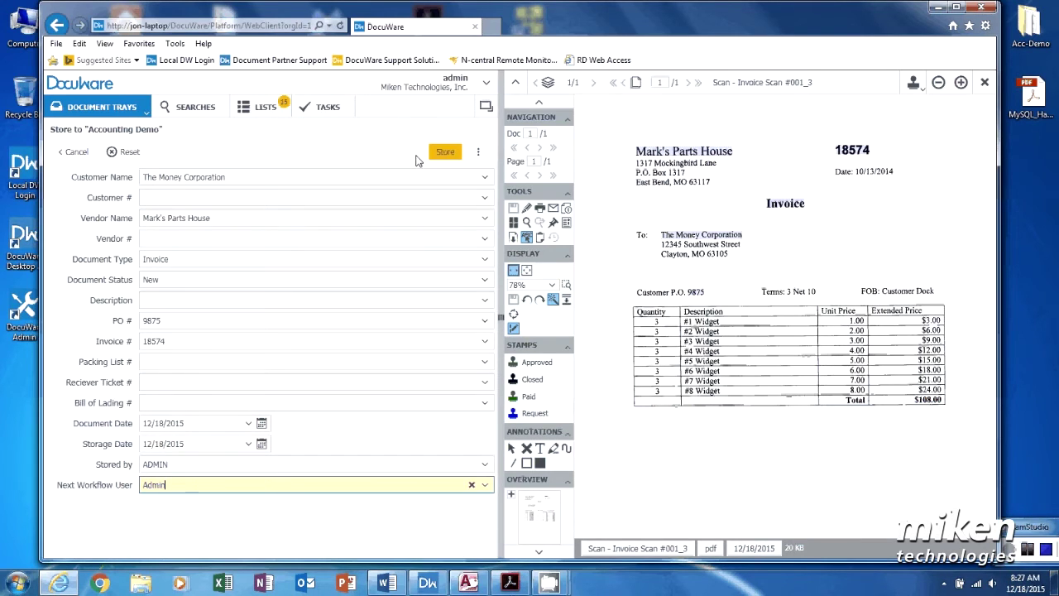
pyautogui.click(442, 153)
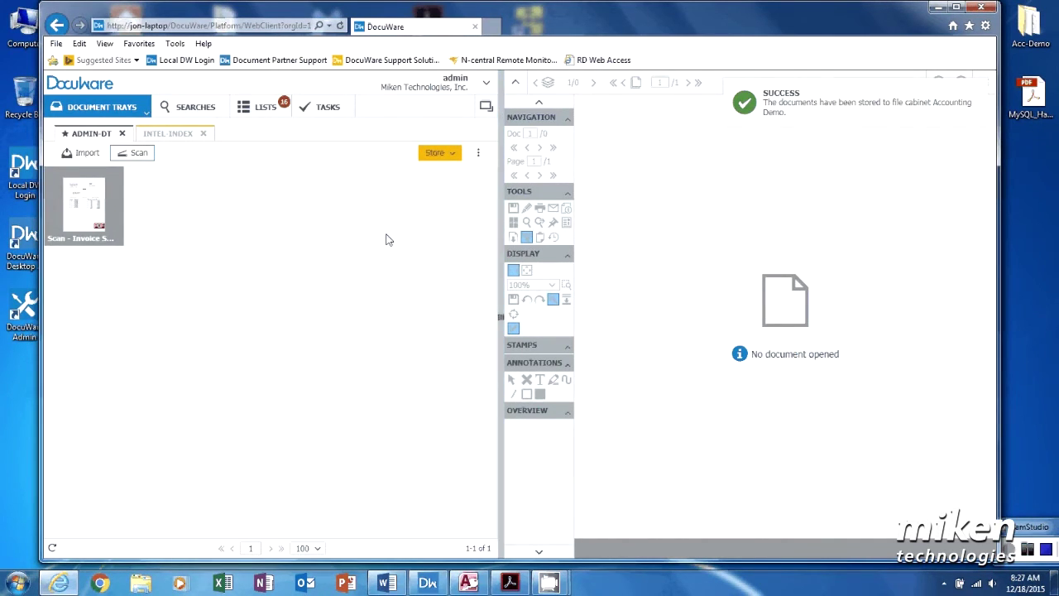
pyautogui.click(177, 135)
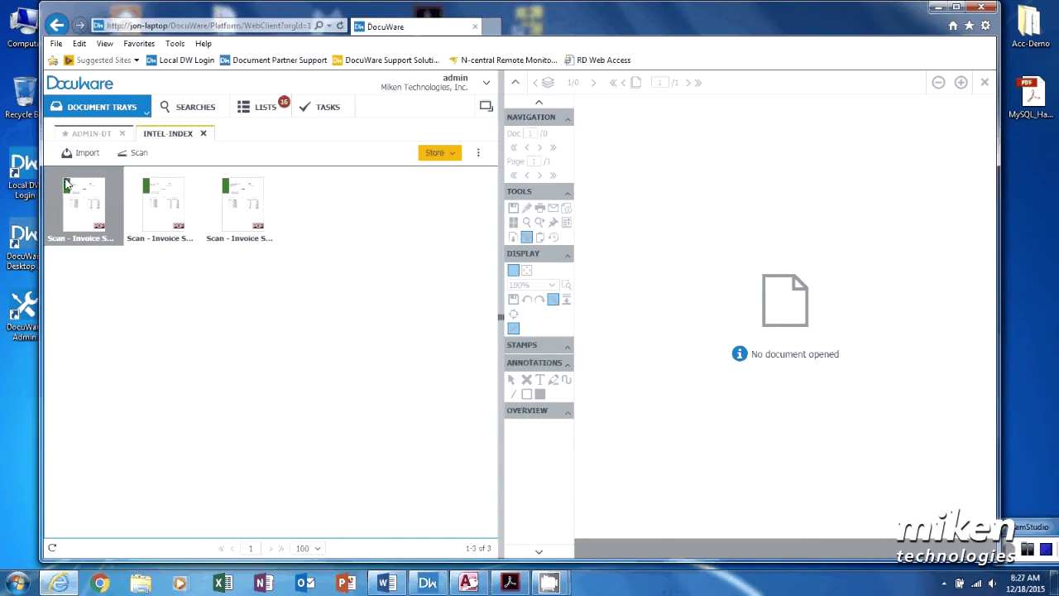
# Step: Open the Accounting Demo store form for the third INTEL-INDEX invoice, Electronics Supply Haus
pyautogui.moveTo(69, 196)
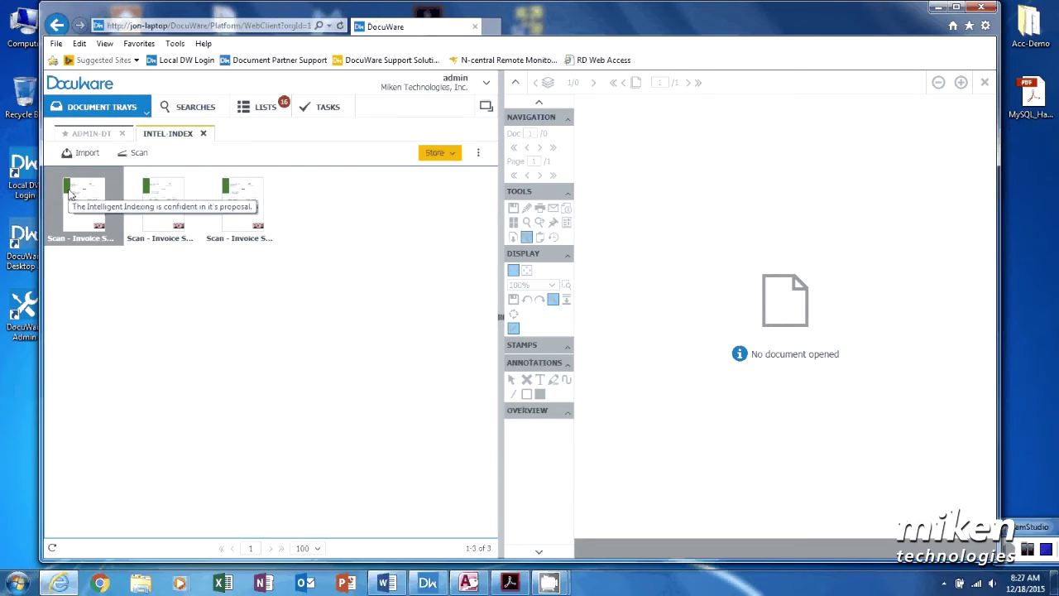
pyautogui.click(243, 213)
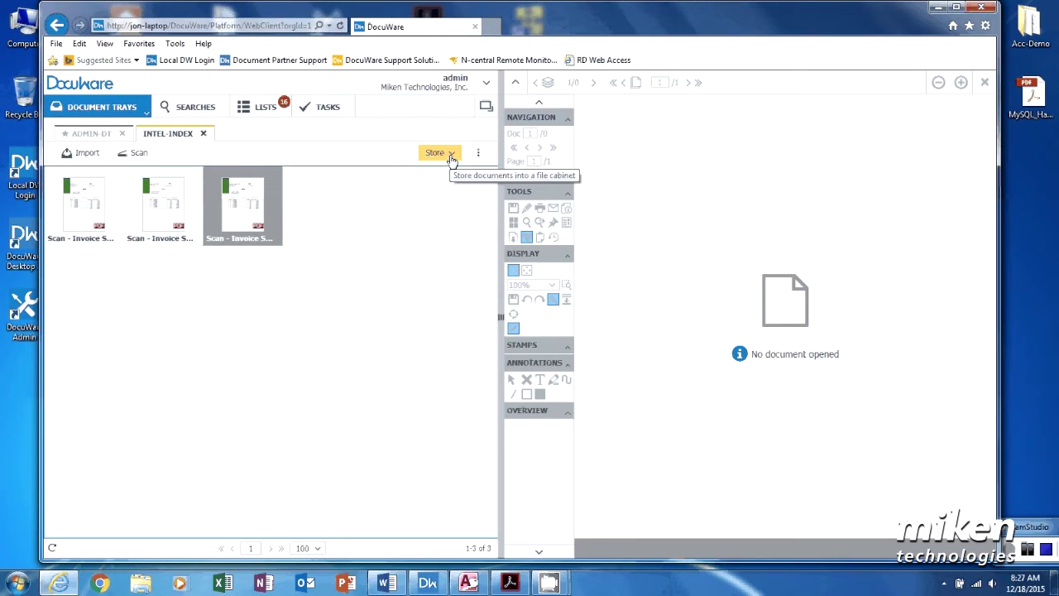
pyautogui.click(452, 154)
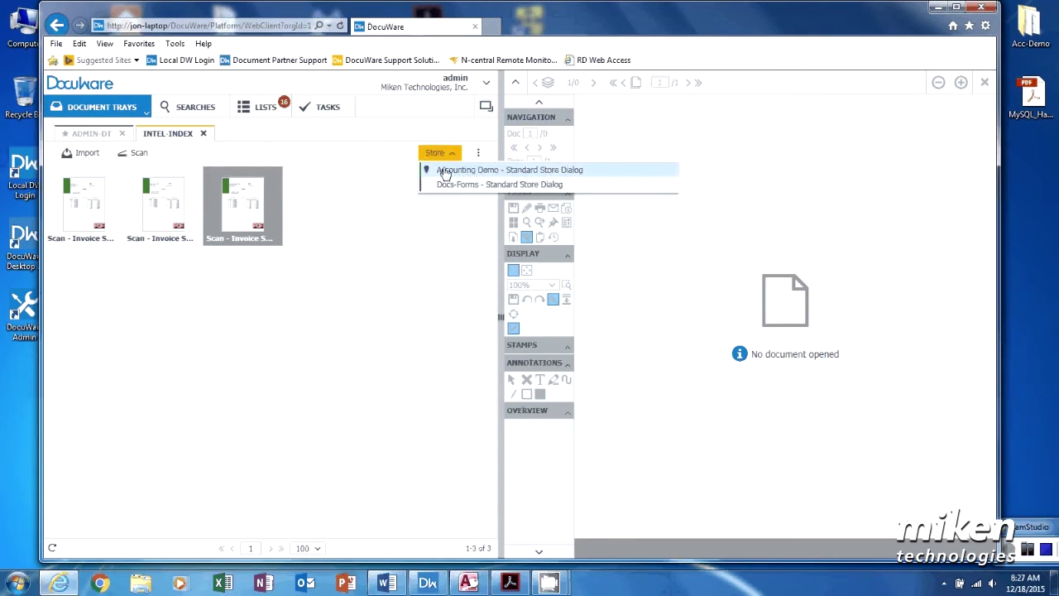
pyautogui.click(442, 170)
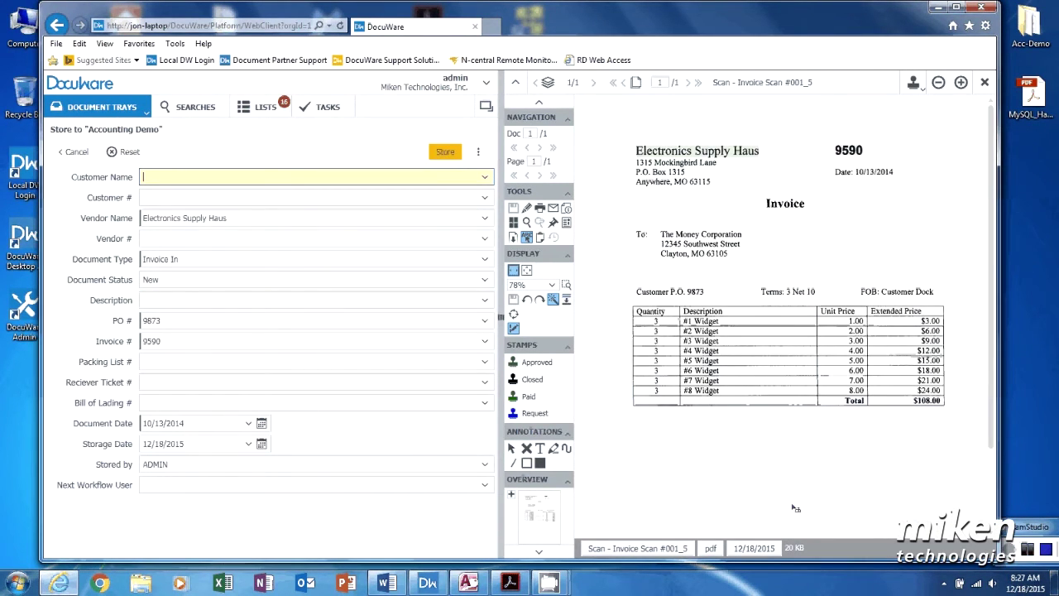
# Step: Store the Electronics Supply Haus, Radio Hut and Miken Technologies invoices to Accounting Demo
pyautogui.click(442, 157)
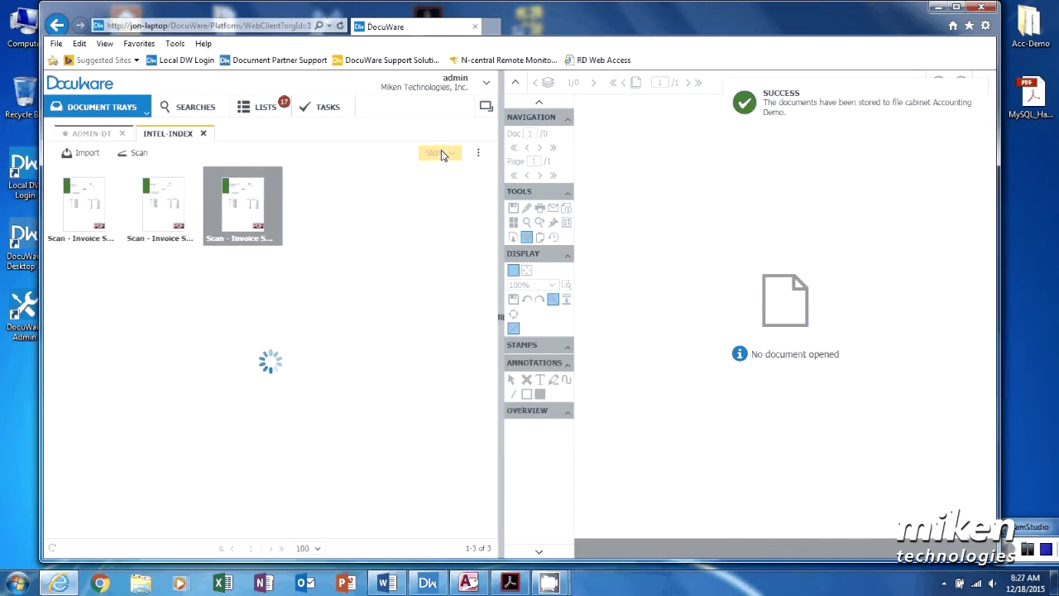
pyautogui.keyDown('ctrl'); pyautogui.click(182, 214); pyautogui.keyUp('ctrl')
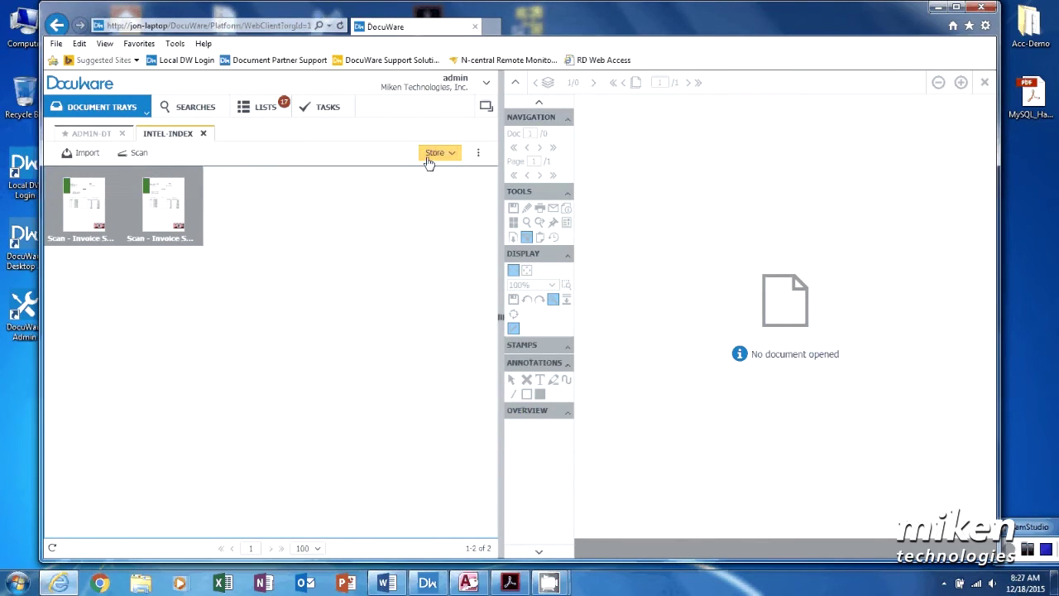
pyautogui.click(434, 154)
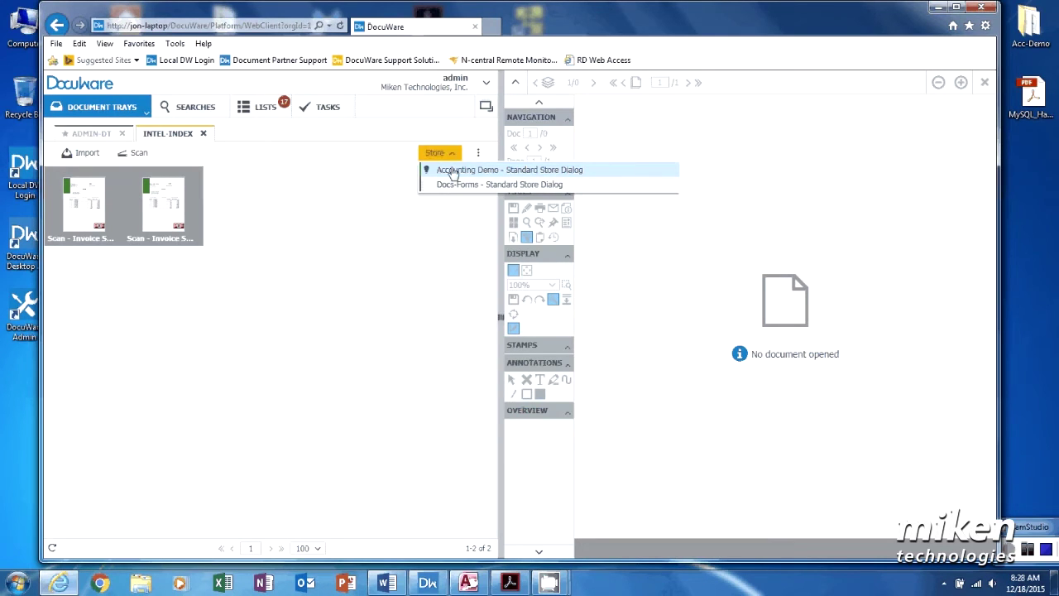
pyautogui.click(453, 171)
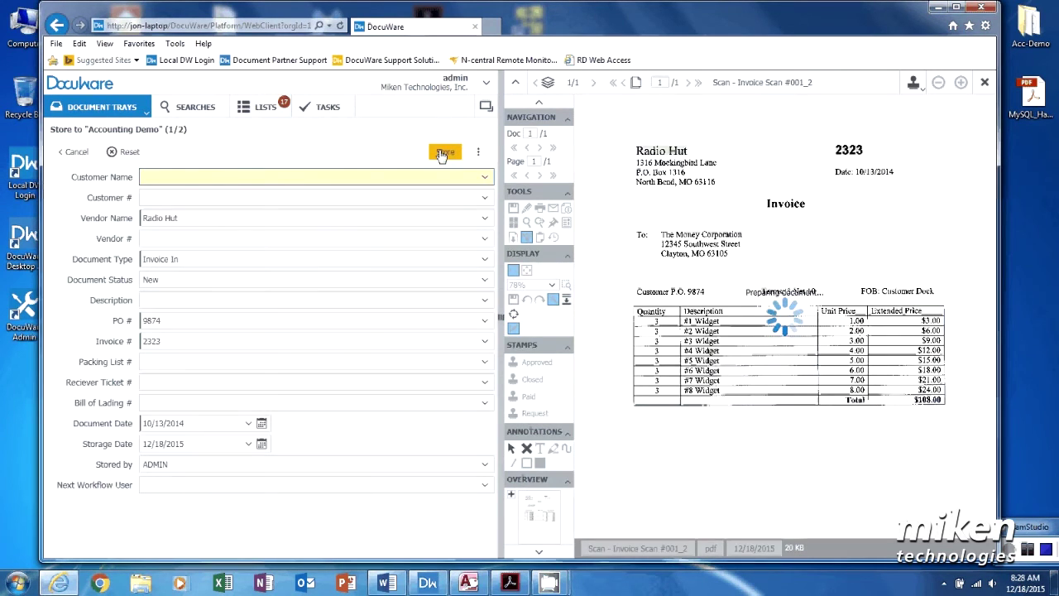
pyautogui.click(443, 153)
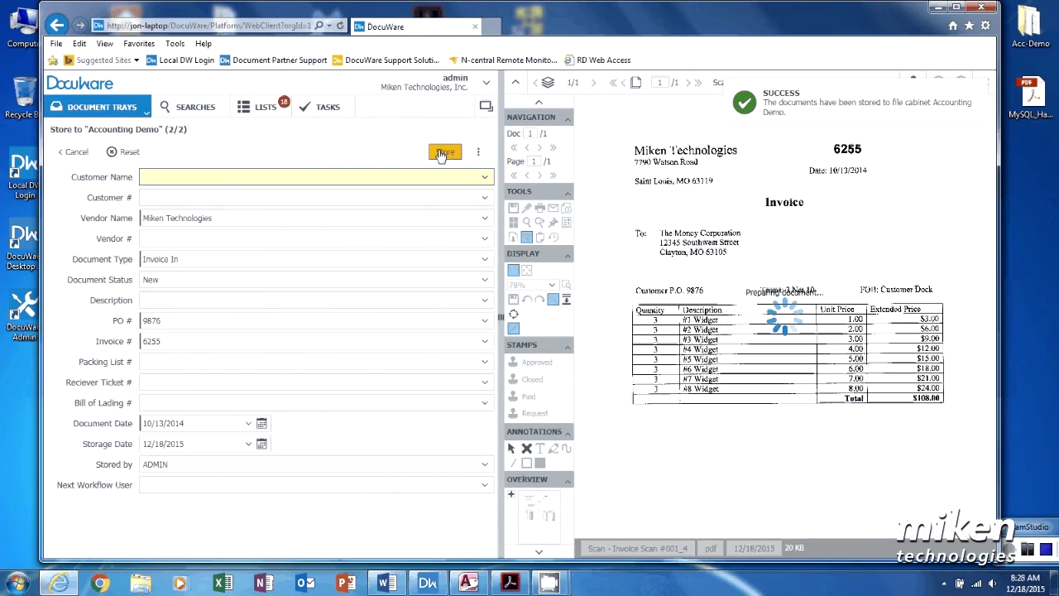
pyautogui.click(440, 153)
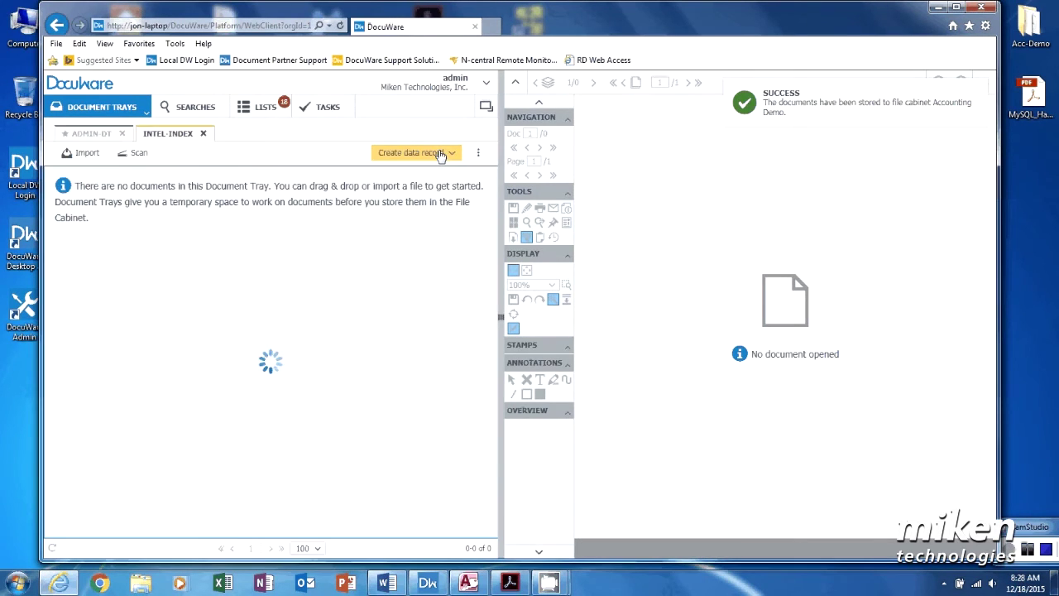
pyautogui.click(105, 134)
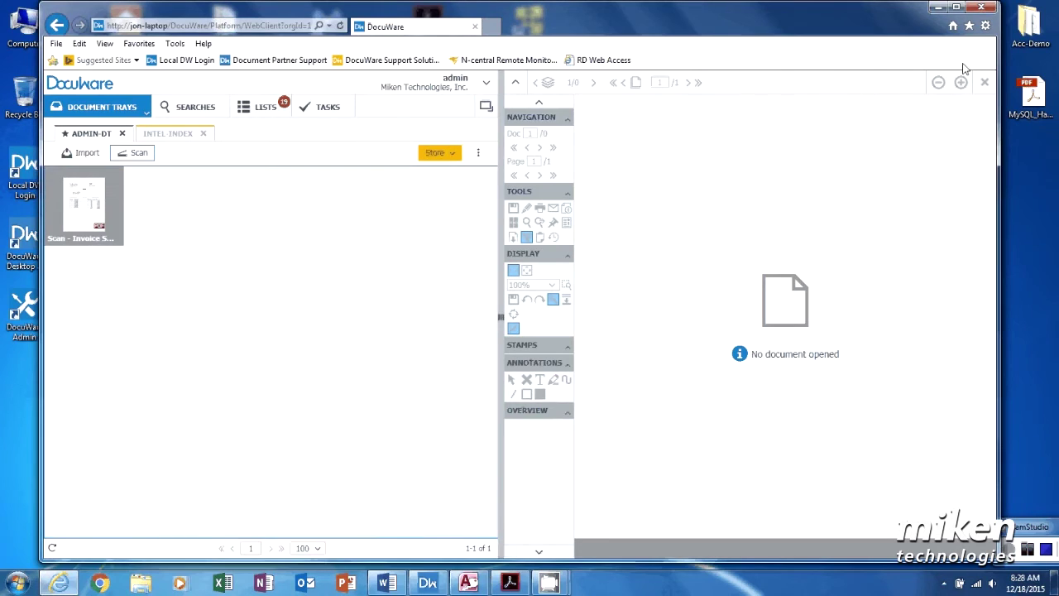
# Step: Open the Pete Parts House invoice 6504 scan and compare it with the Access invoice form
pyautogui.click(468, 583)
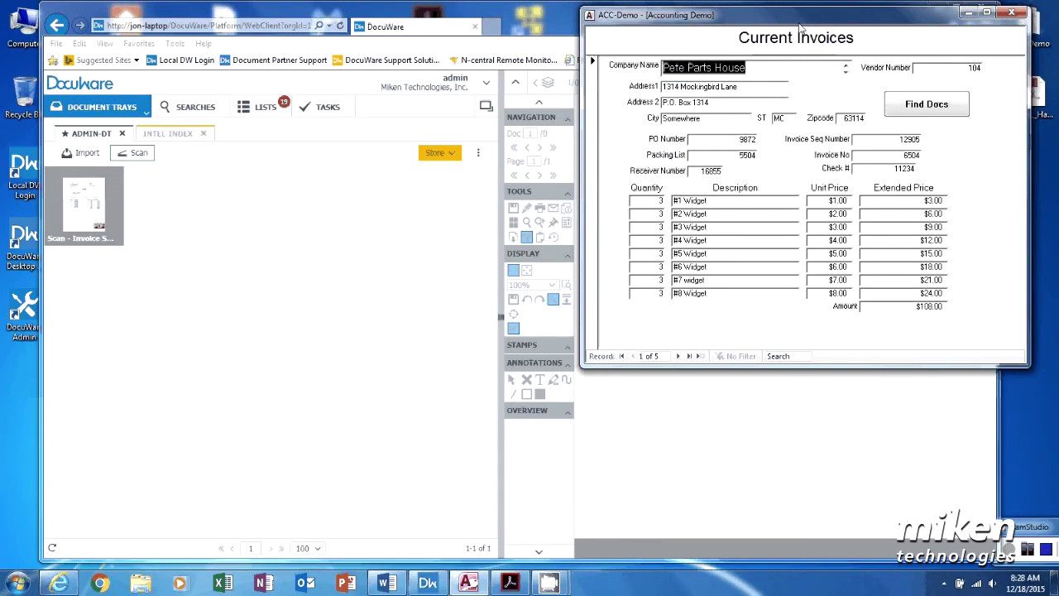
pyautogui.click(60, 234)
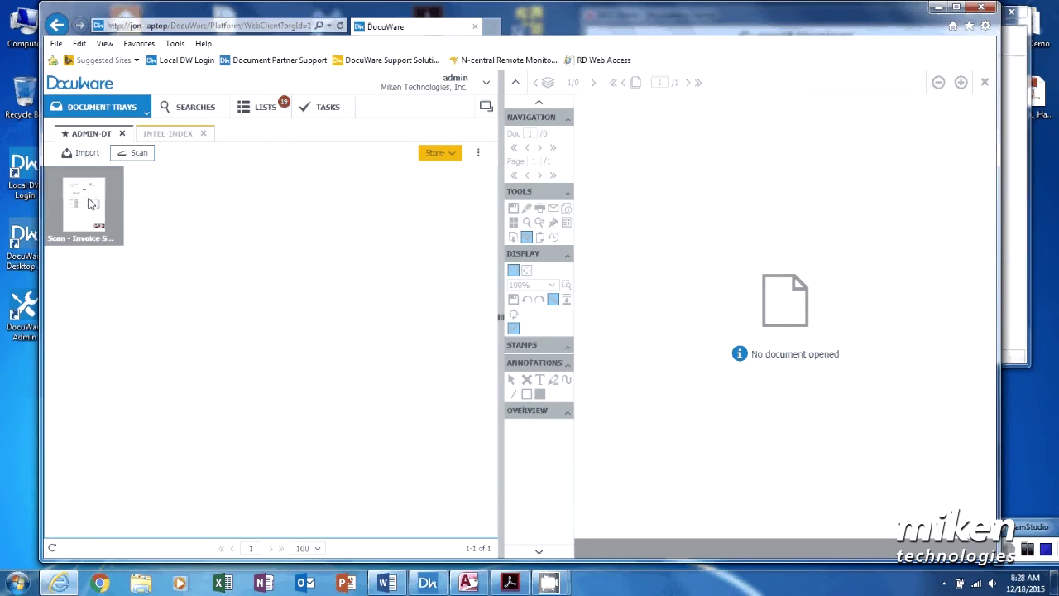
pyautogui.click(92, 204)
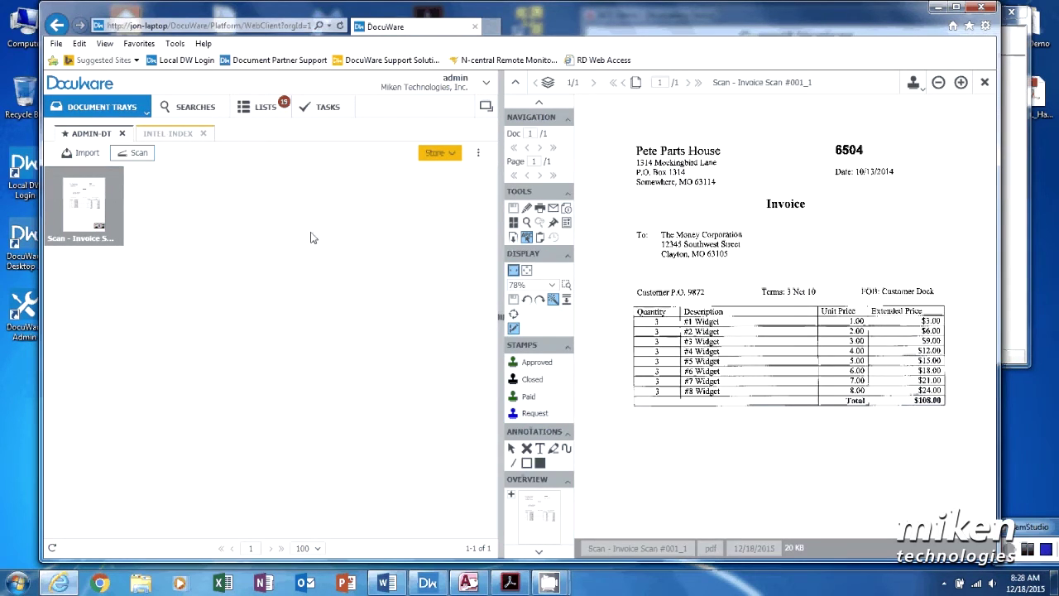
pyautogui.click(1016, 203)
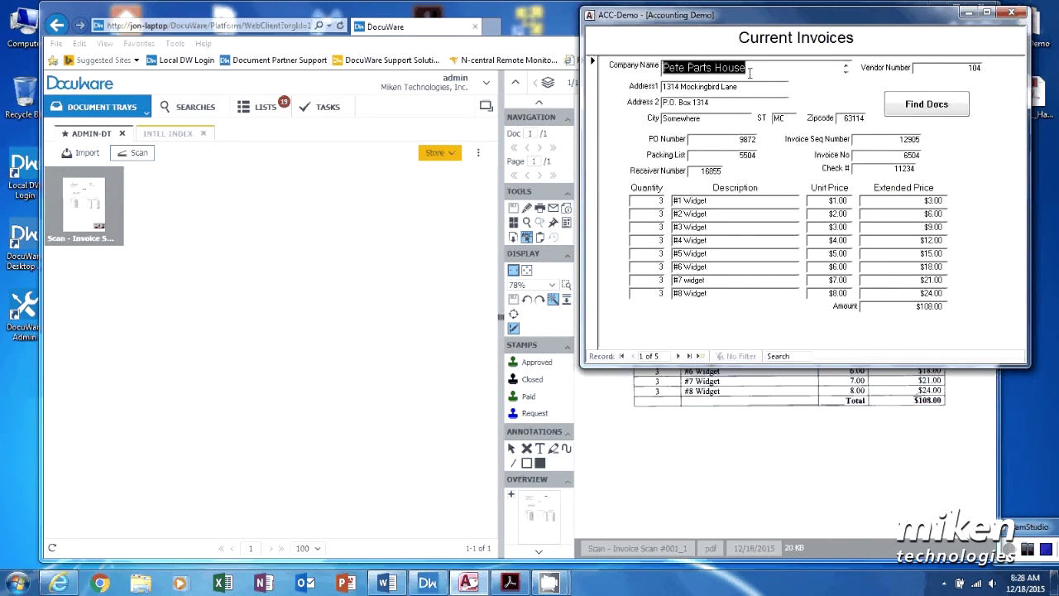
pyautogui.click(494, 66)
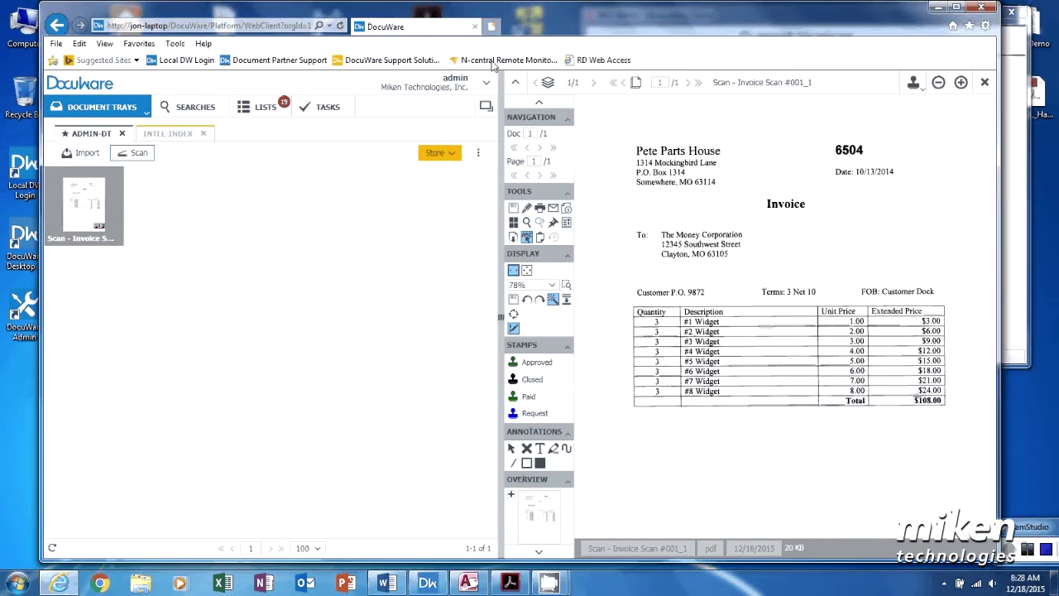
pyautogui.click(444, 153)
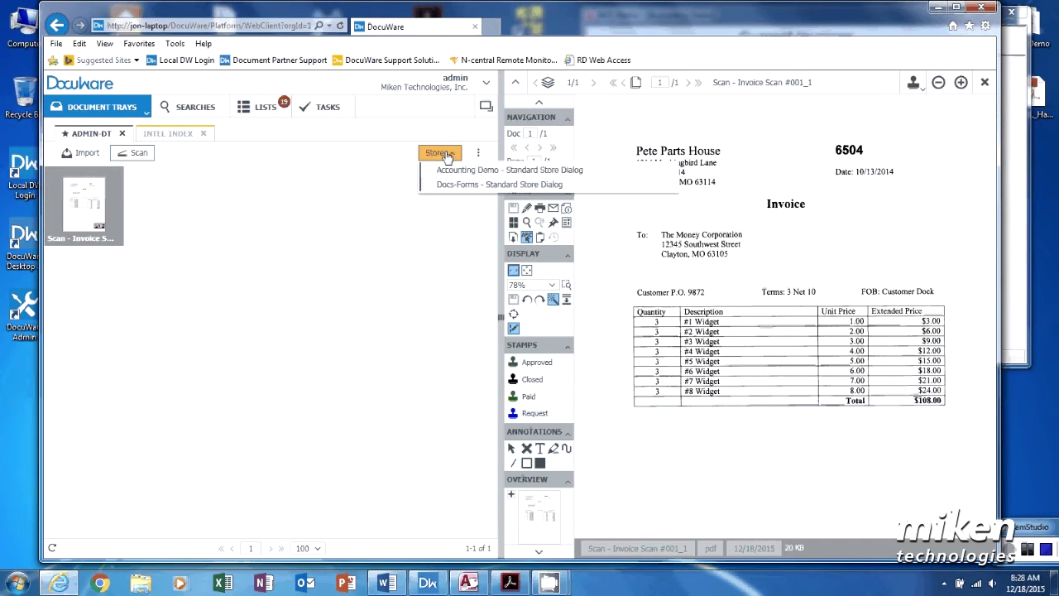
# Step: Store the last scan to Accounting Demo with Autofill indexing filling its index fields
pyautogui.click(441, 169)
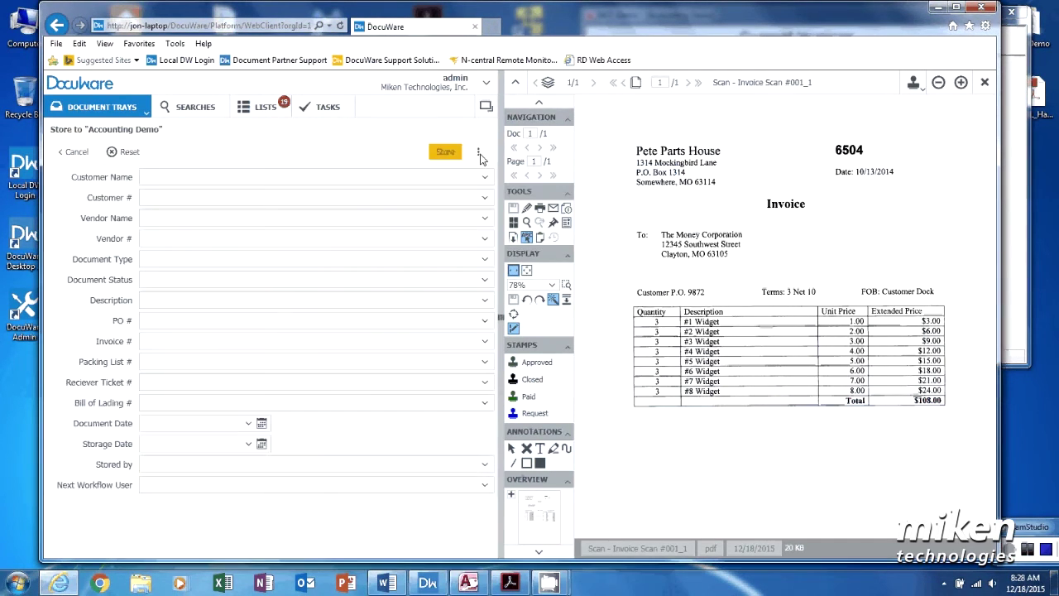
pyautogui.click(481, 157)
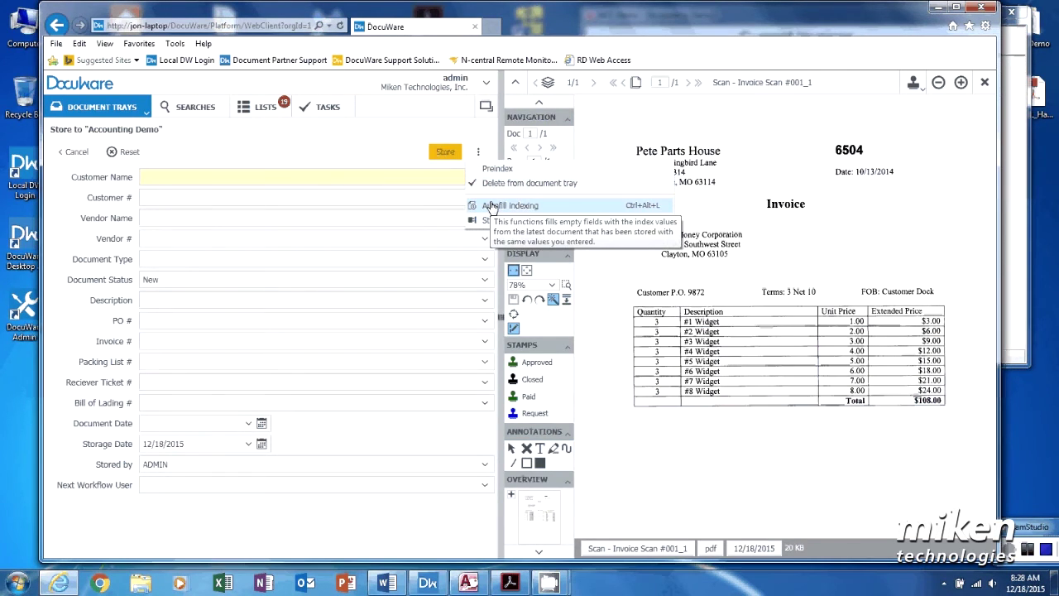
pyautogui.click(492, 206)
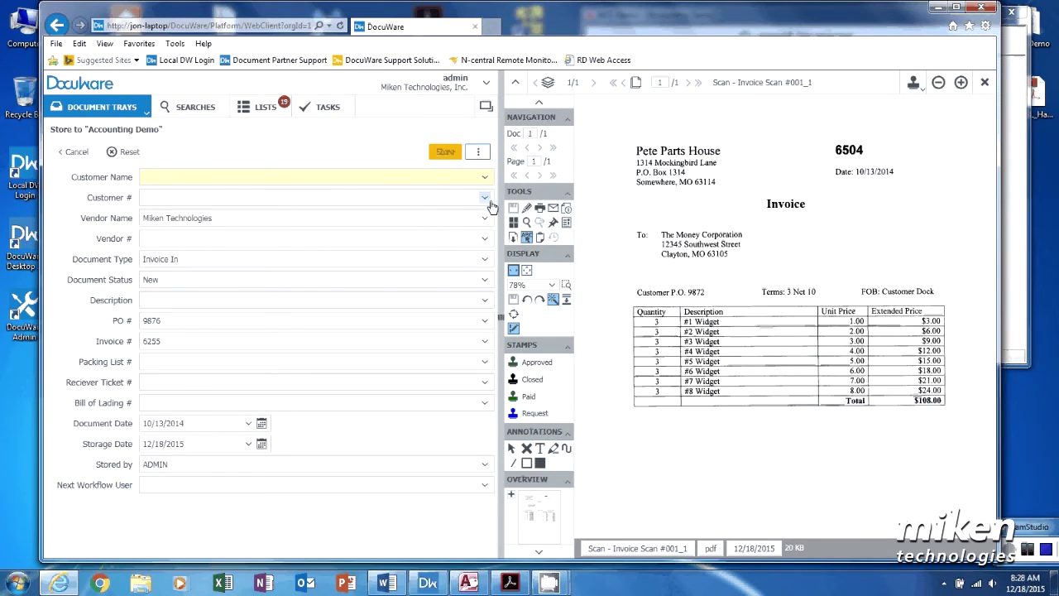
pyautogui.click(1014, 190)
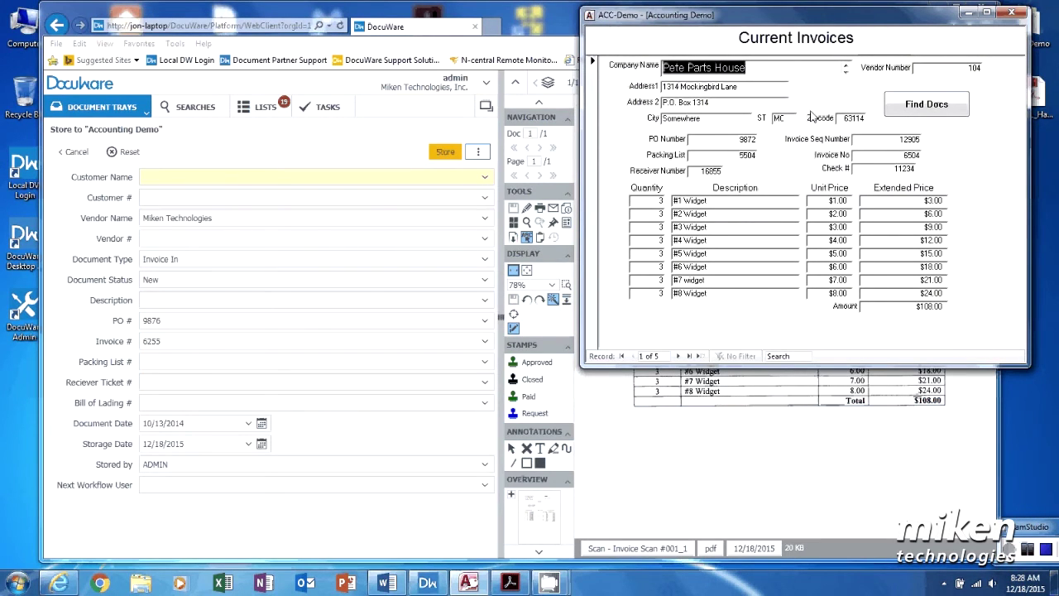
pyautogui.click(393, 52)
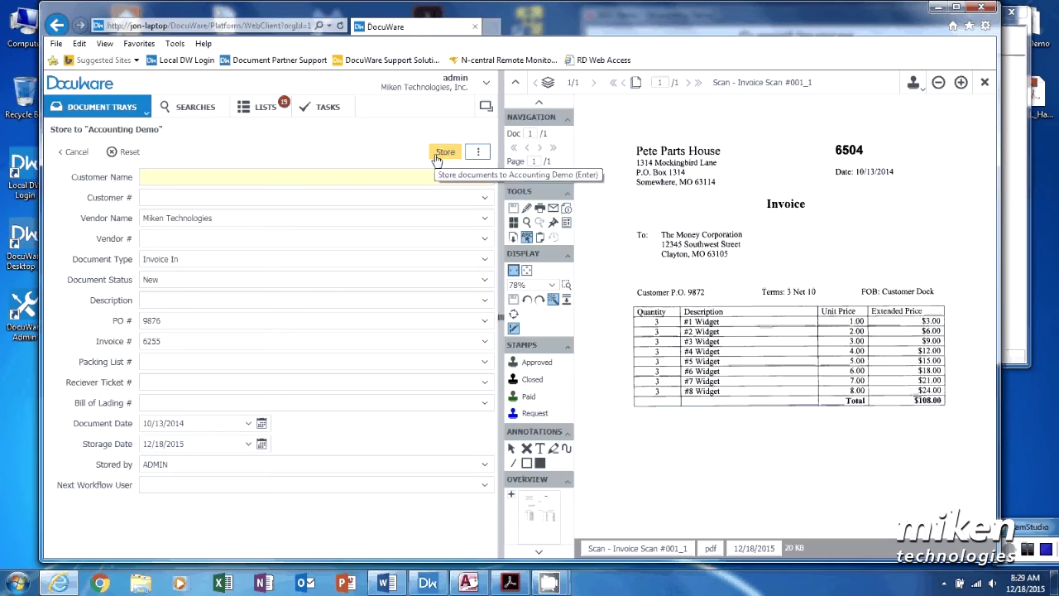
pyautogui.click(440, 153)
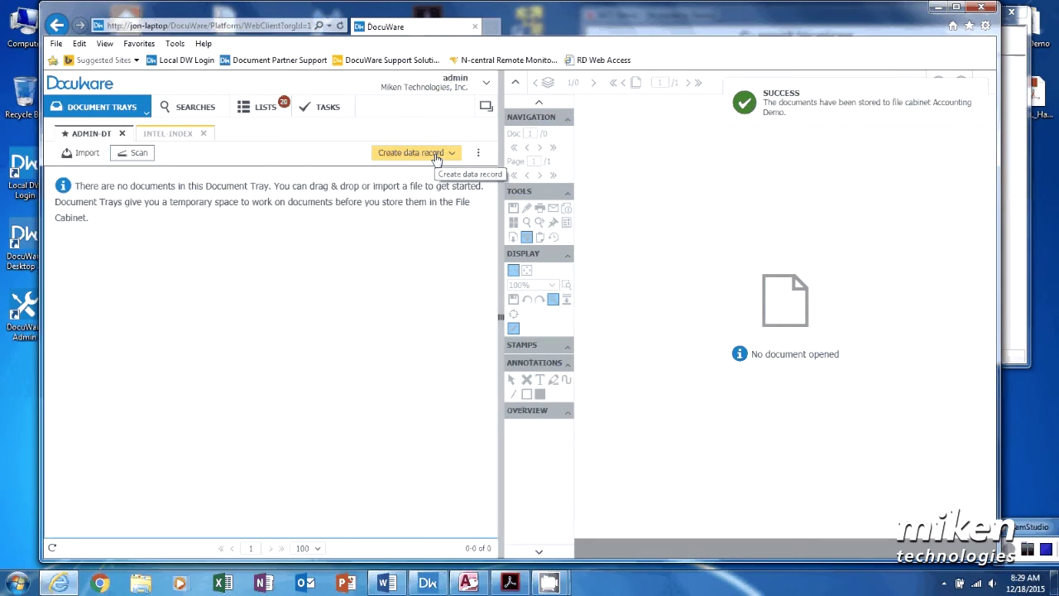
pyautogui.click(261, 110)
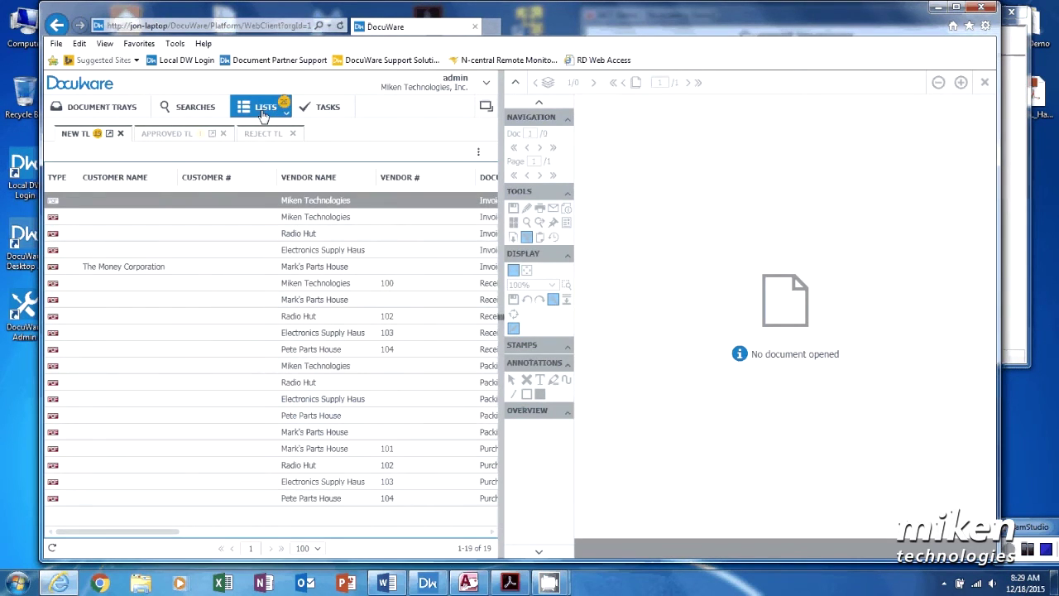
# Step: Open invoice 6255 (Invoice In, PO 9876) and place a Request stamp with Action By Admin
pyautogui.click(179, 533)
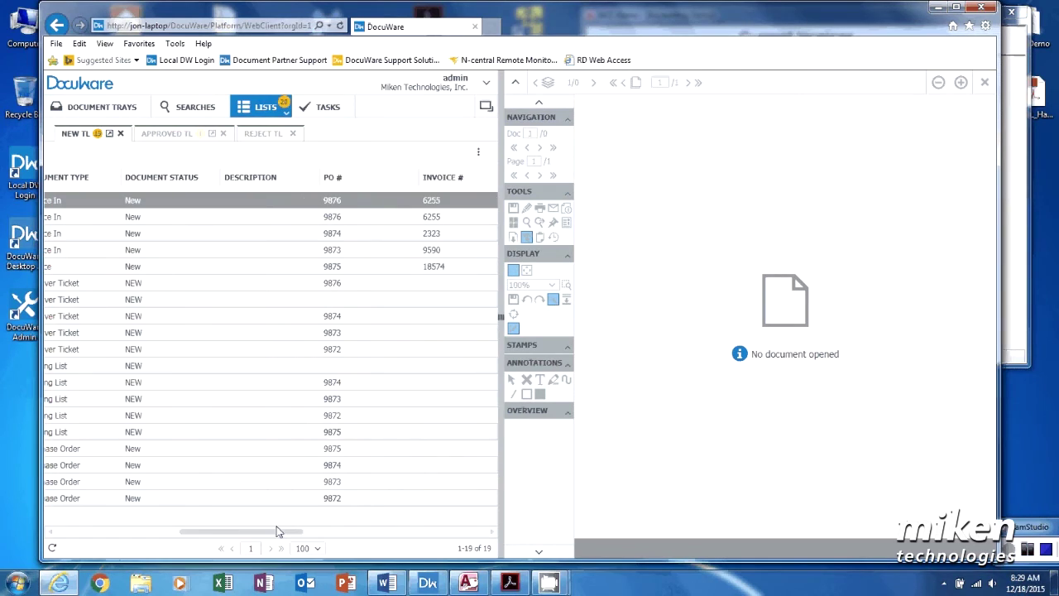
pyautogui.click(52, 533)
pyautogui.click(51, 534)
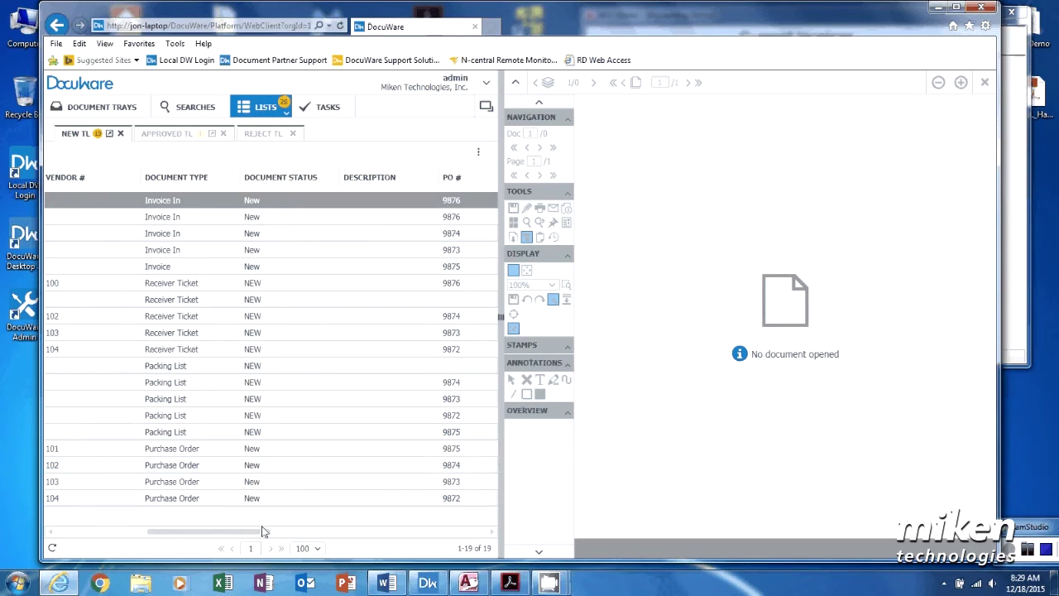
pyautogui.click(170, 216)
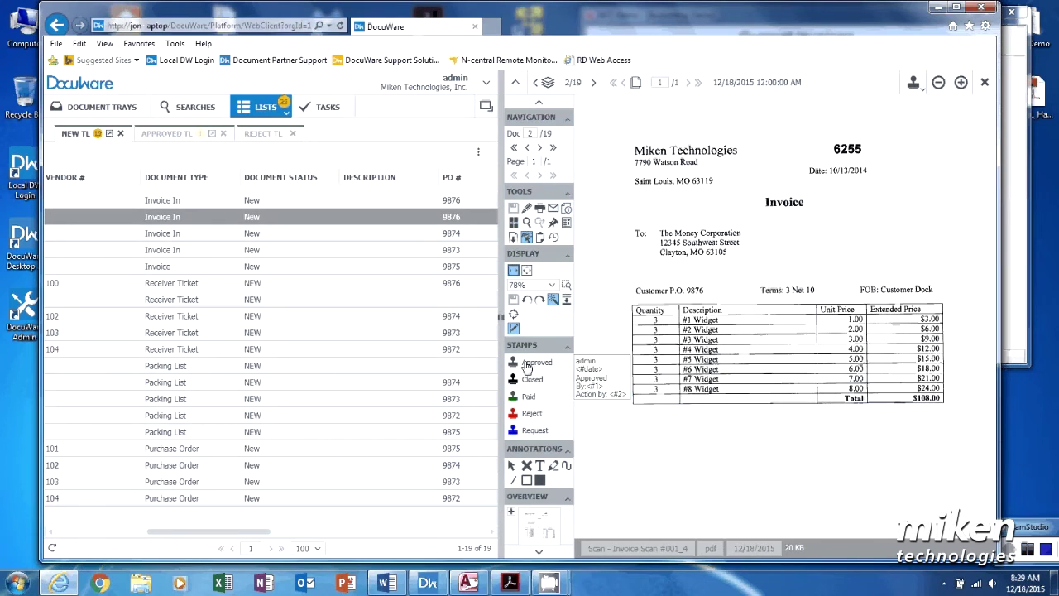
pyautogui.click(534, 430)
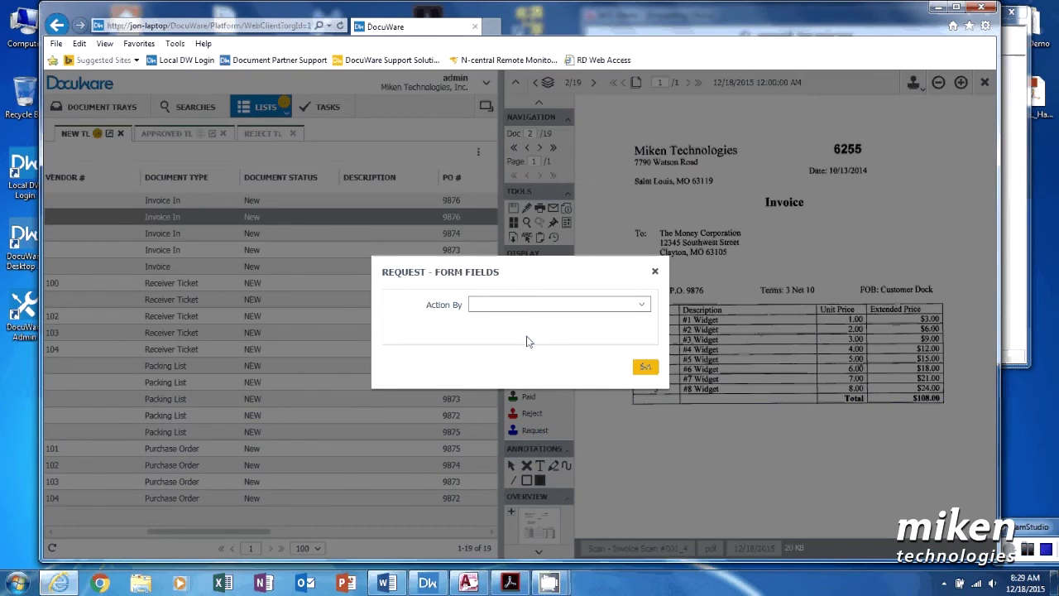
pyautogui.write('Admin')
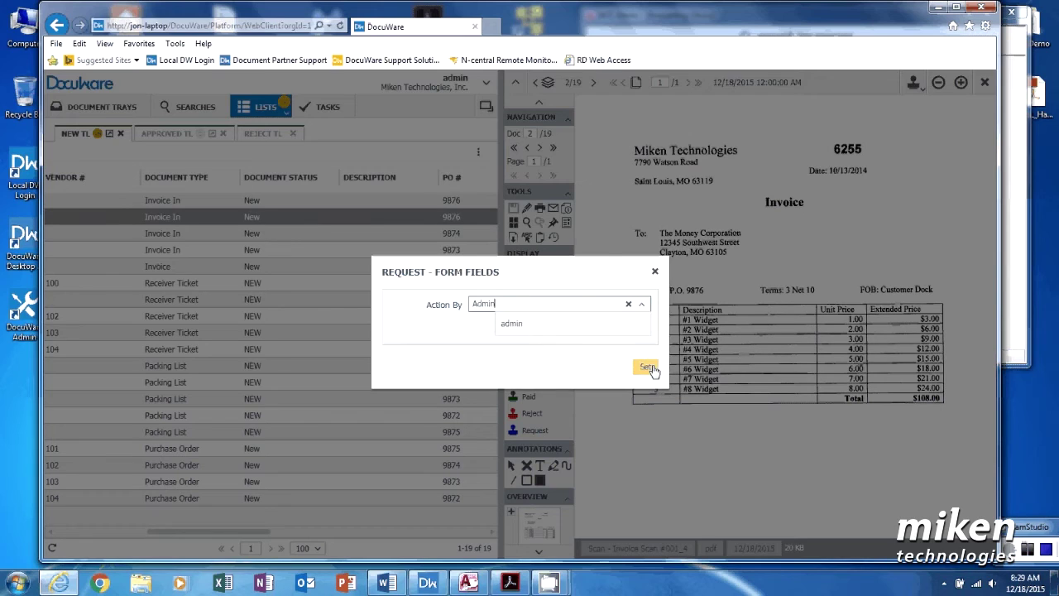
pyautogui.click(647, 367)
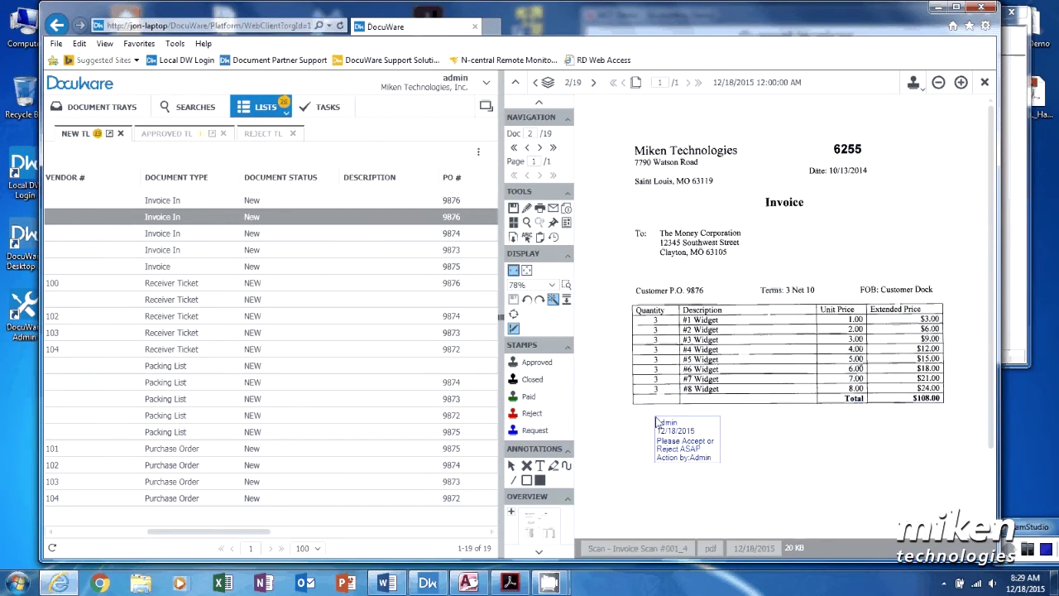
pyautogui.click(656, 422)
# Step: Add an Approved stamp to the invoice with action by admin
pyautogui.click(533, 376)
pyautogui.click(533, 365)
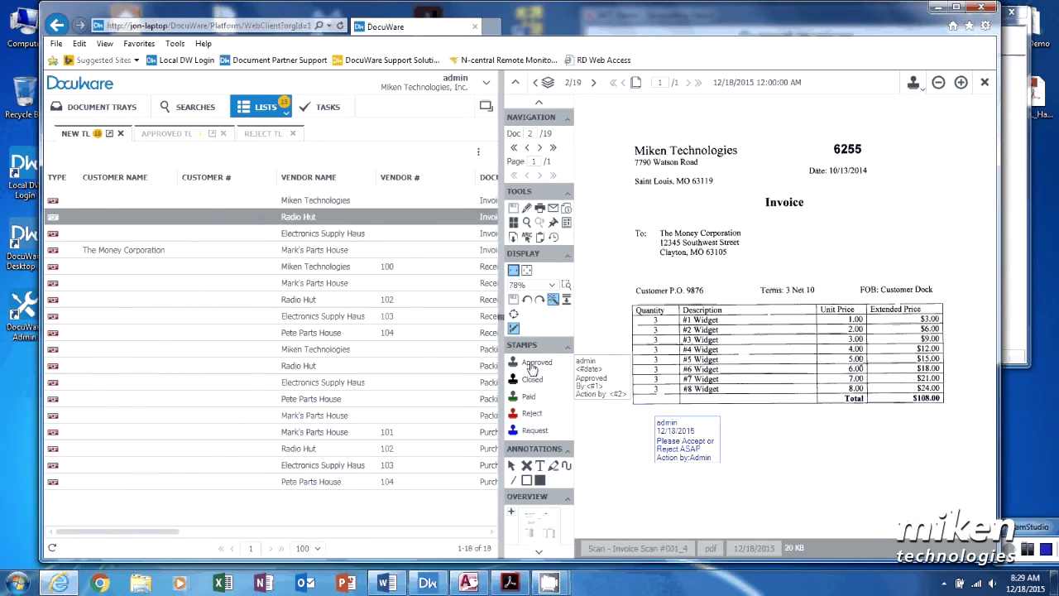
pyautogui.click(521, 367)
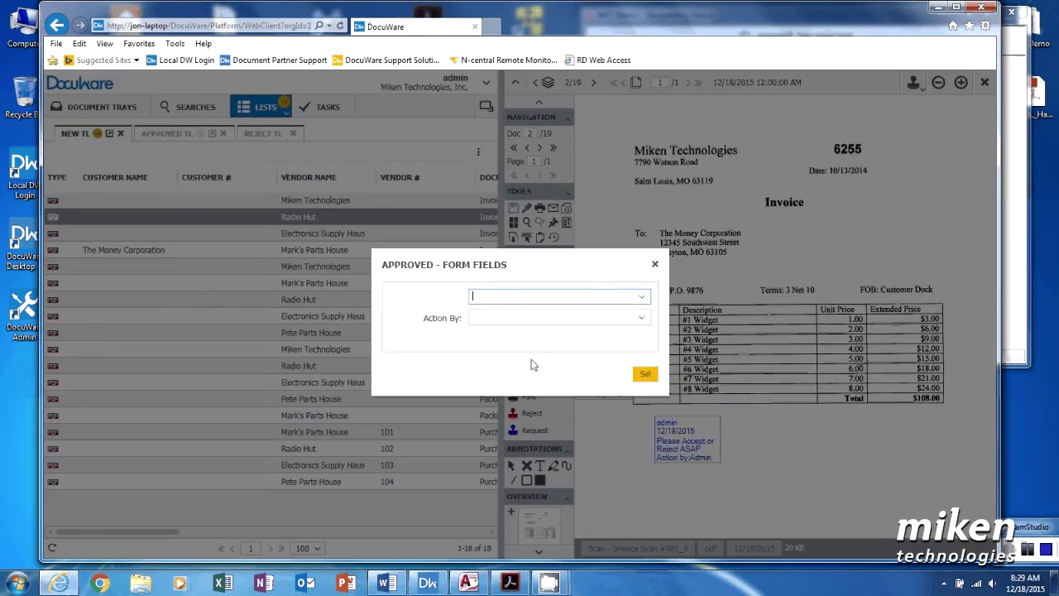
pyautogui.click(654, 266)
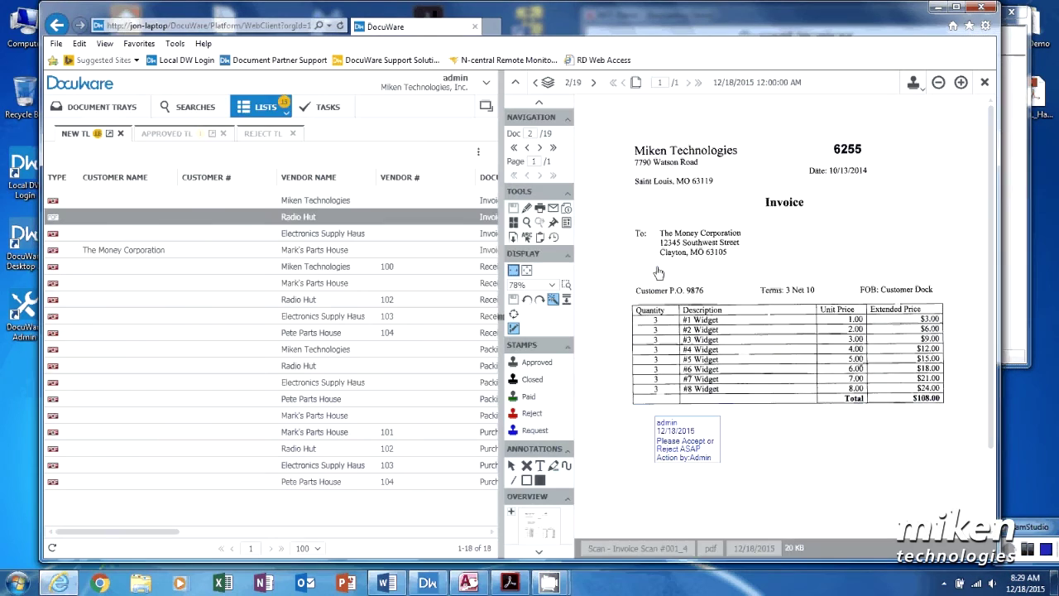
pyautogui.click(533, 364)
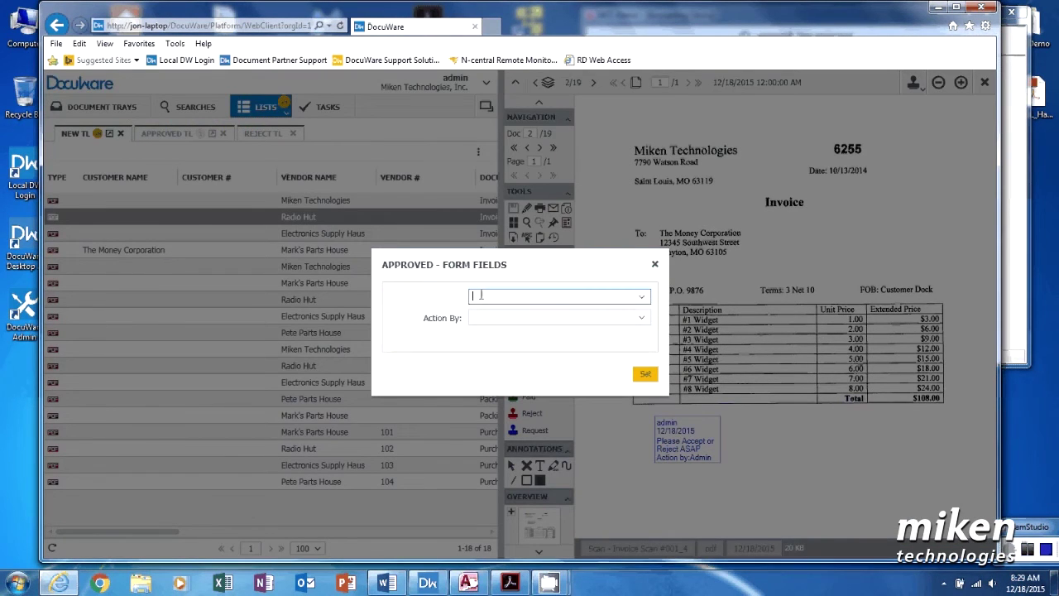
pyautogui.write('Approved')
pyautogui.click(544, 323)
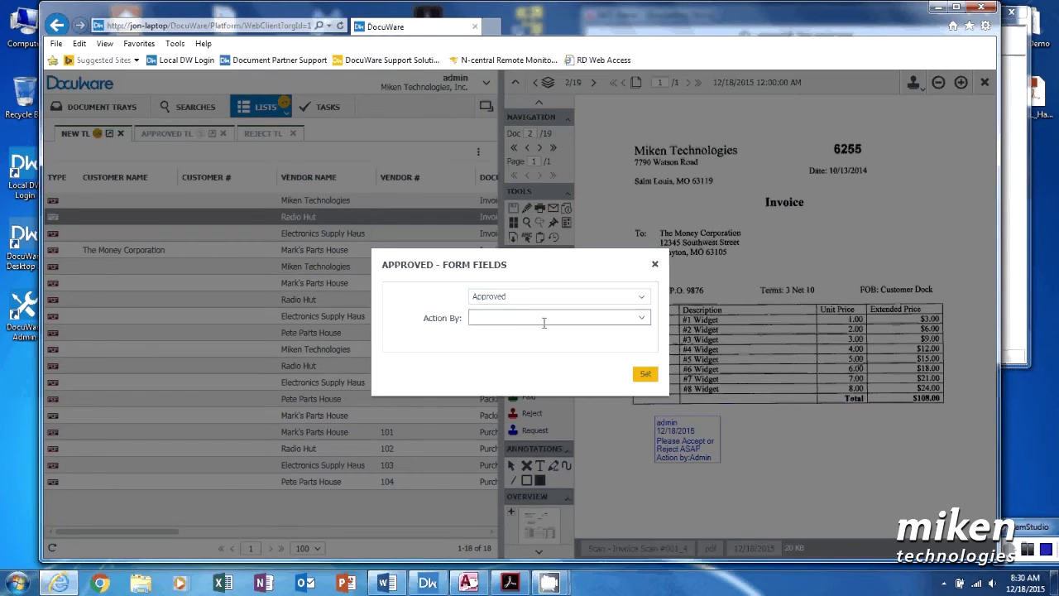
pyautogui.write('admin')
pyautogui.click(642, 375)
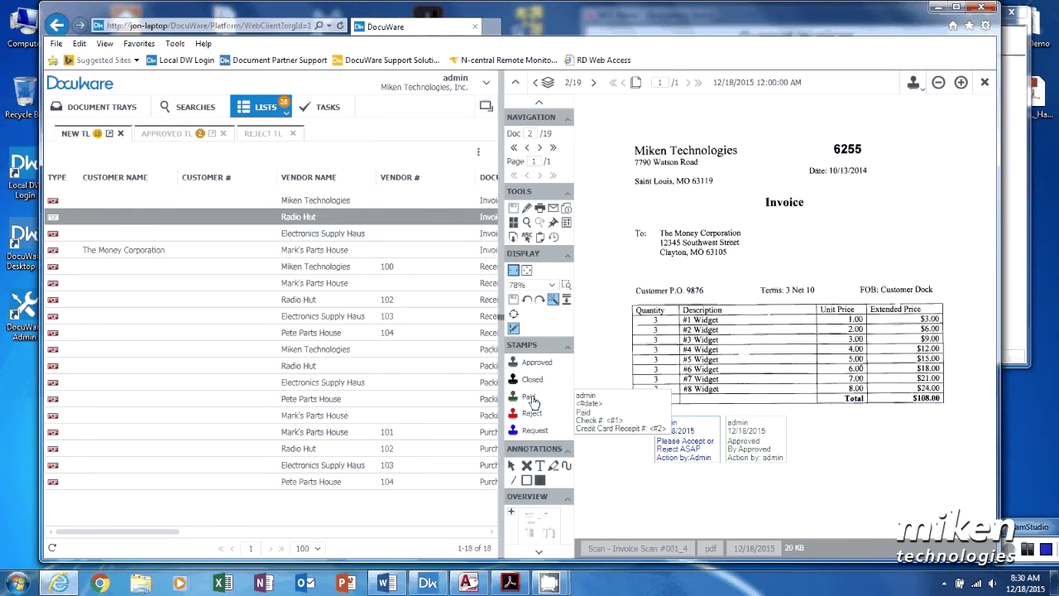
# Step: Place a Paid stamp with check number 89723 beside the Approved stamp
pyautogui.click(532, 398)
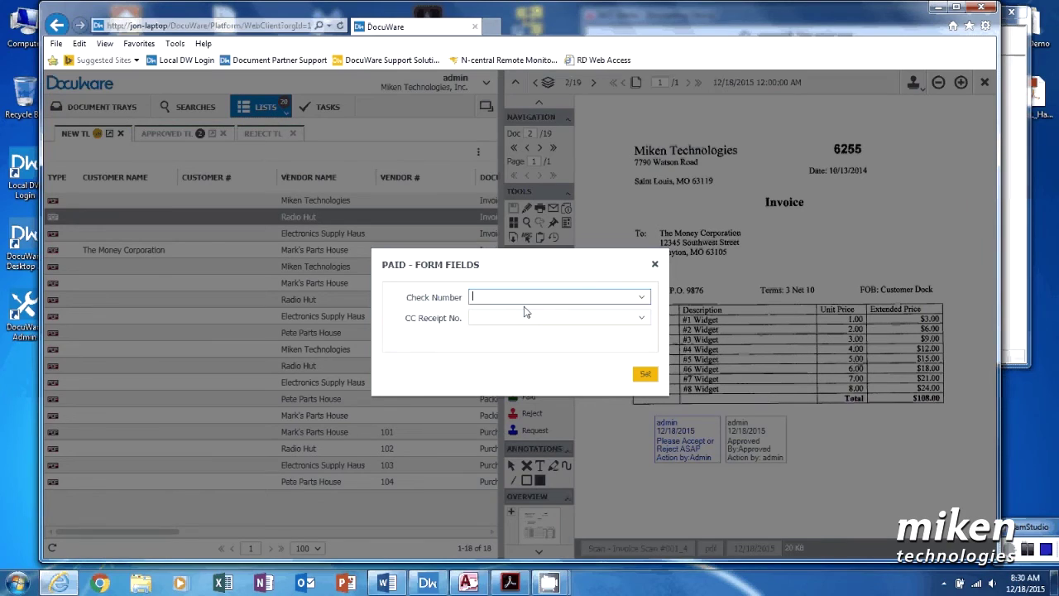
pyautogui.write('89723')
pyautogui.click(646, 377)
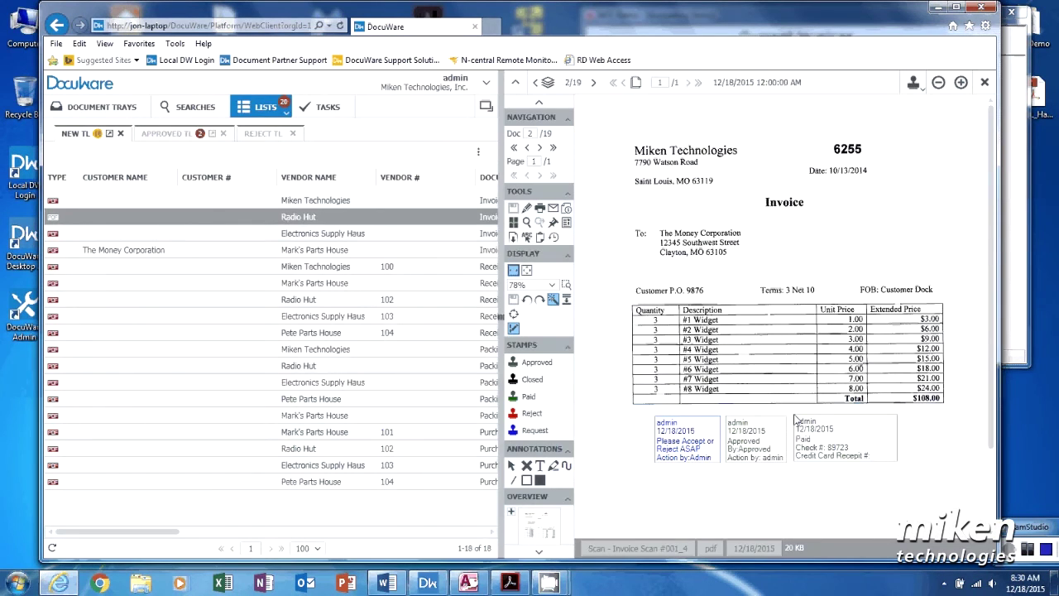
pyautogui.click(794, 419)
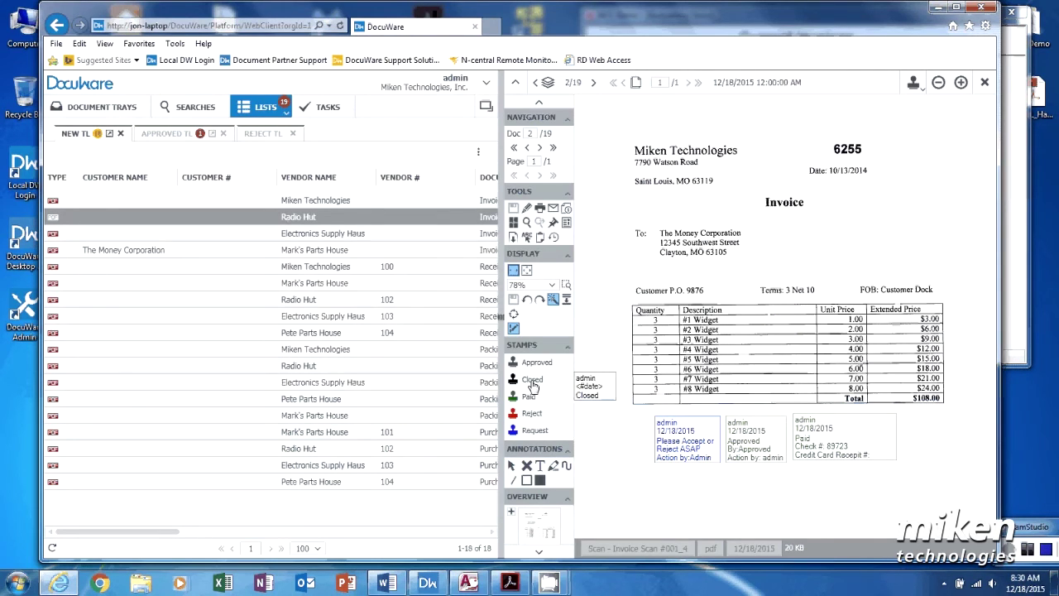
# Step: Add the Closed stamp, save invoice 6255 and close it in the viewer
pyautogui.click(534, 384)
pyautogui.click(904, 423)
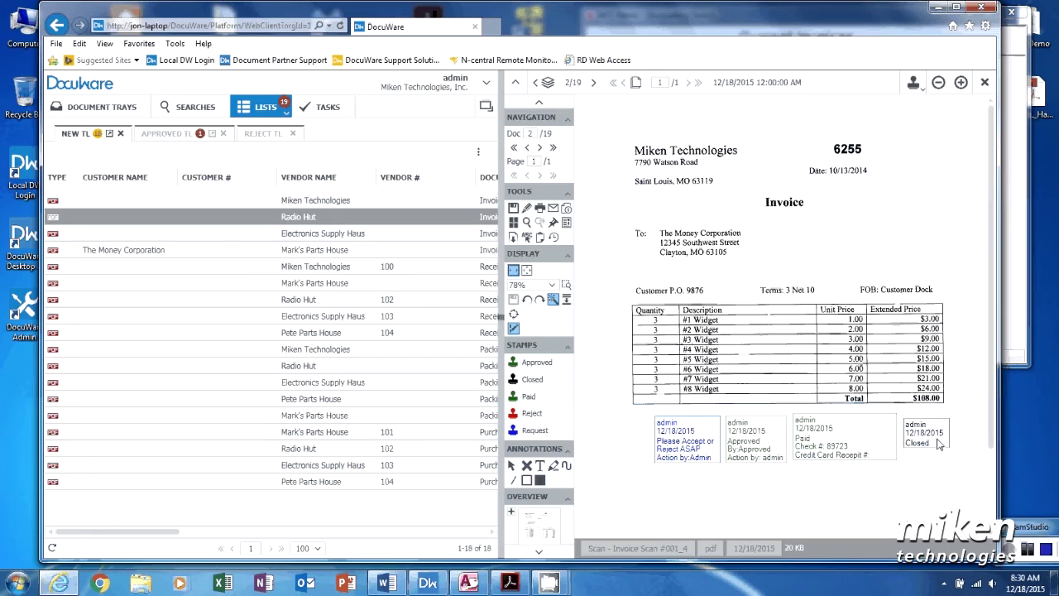
pyautogui.hotkey('ctrl', 's')
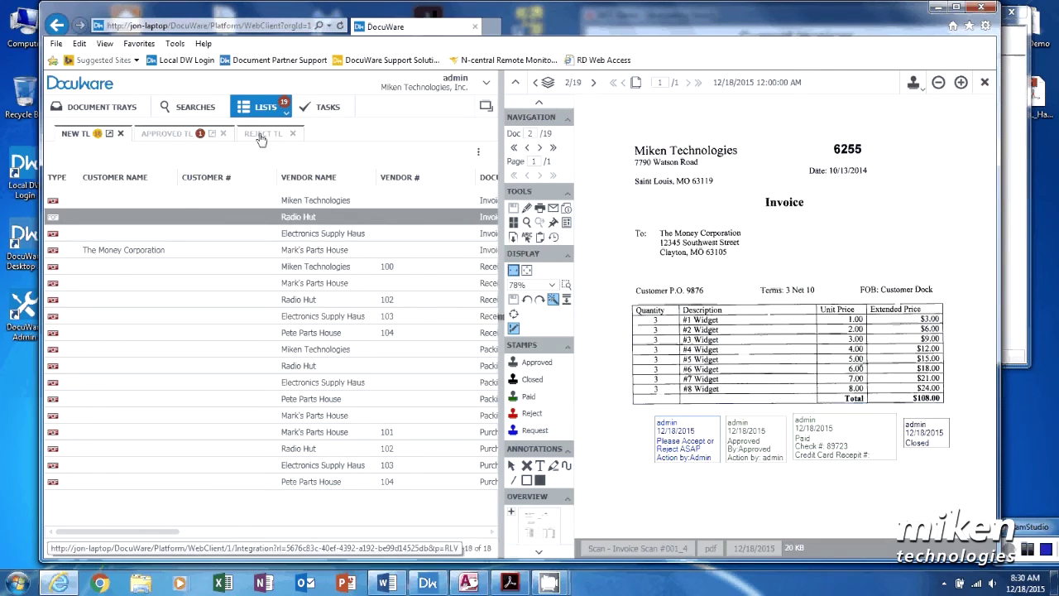
pyautogui.click(985, 83)
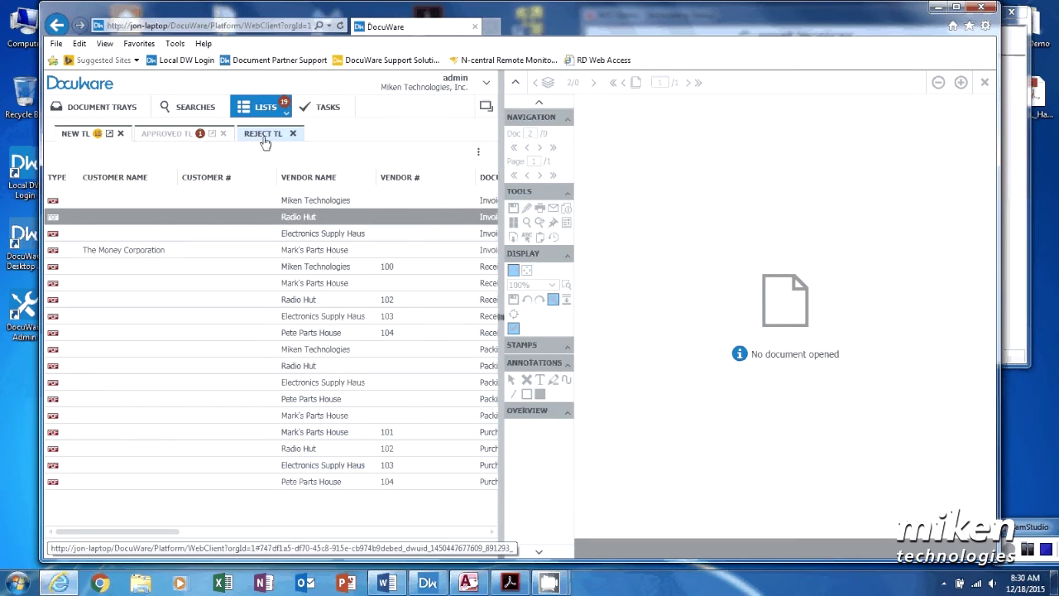
# Step: Check the APPROVED TL and NEW TL lists, then sign out of DocuWare
pyautogui.click(177, 139)
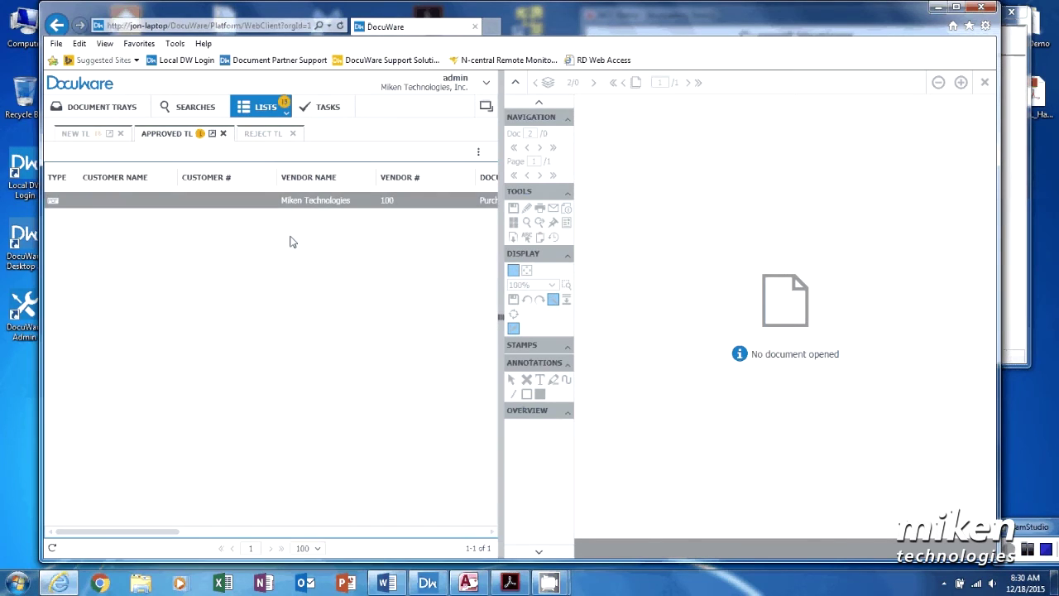
pyautogui.click(83, 136)
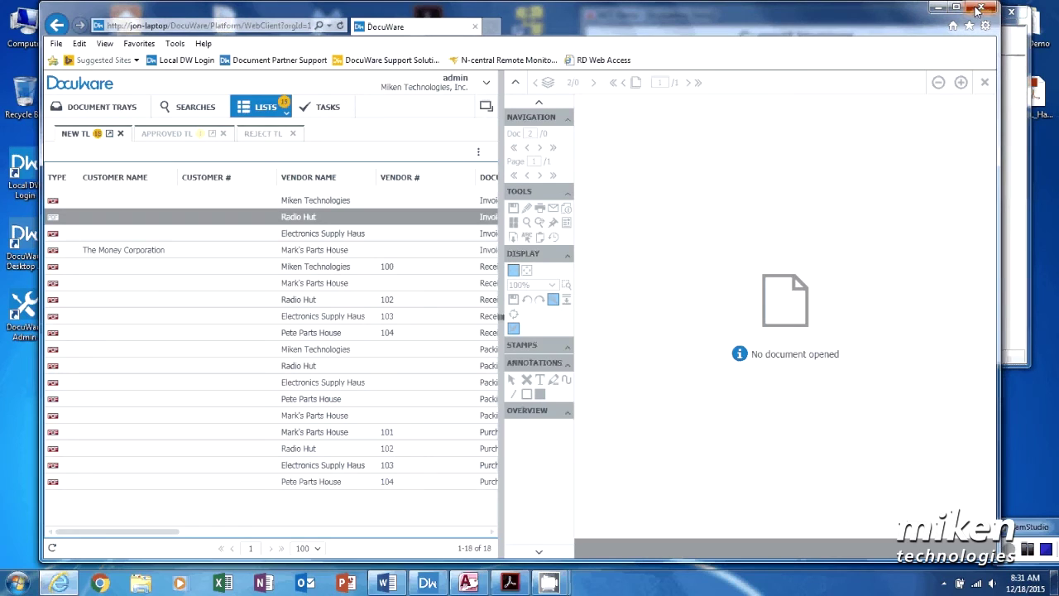
pyautogui.click(485, 83)
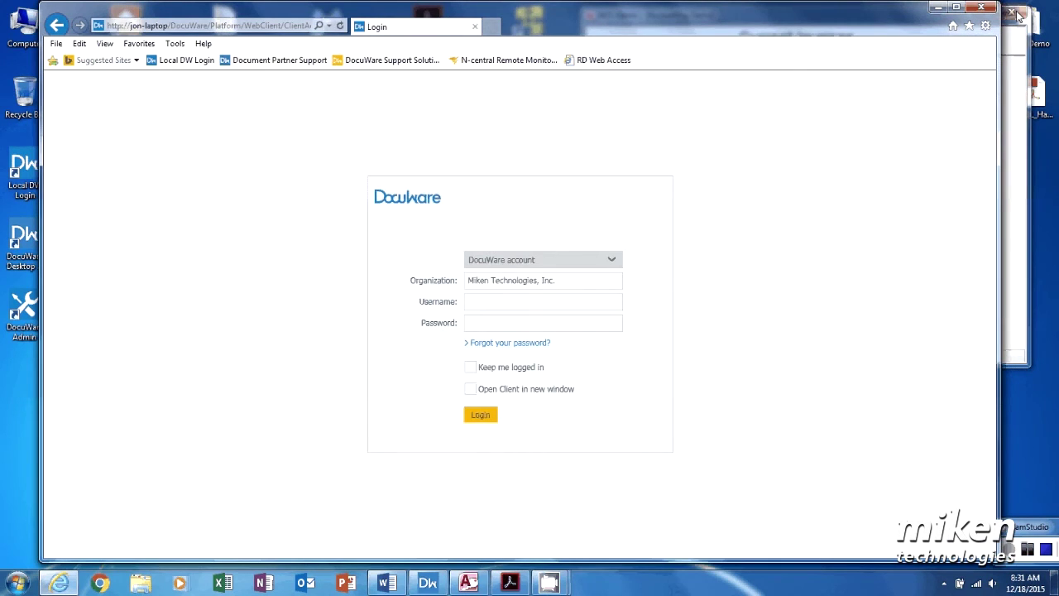
# Step: Close the browser and look up the four DocuWare documents for Radio Hut's PO 9874
pyautogui.click(984, 8)
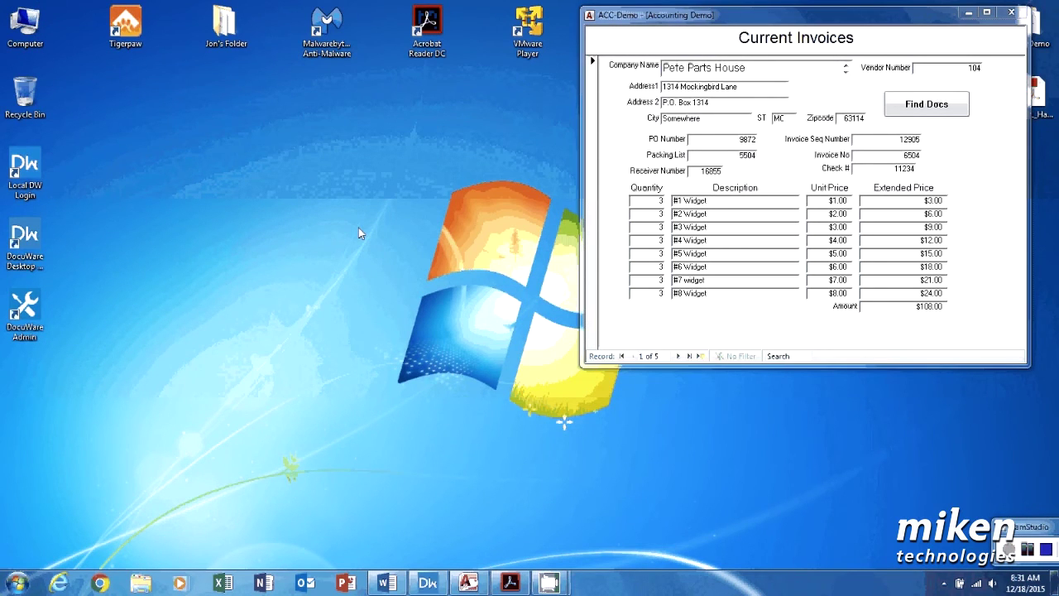
pyautogui.click(677, 356)
pyautogui.click(678, 356)
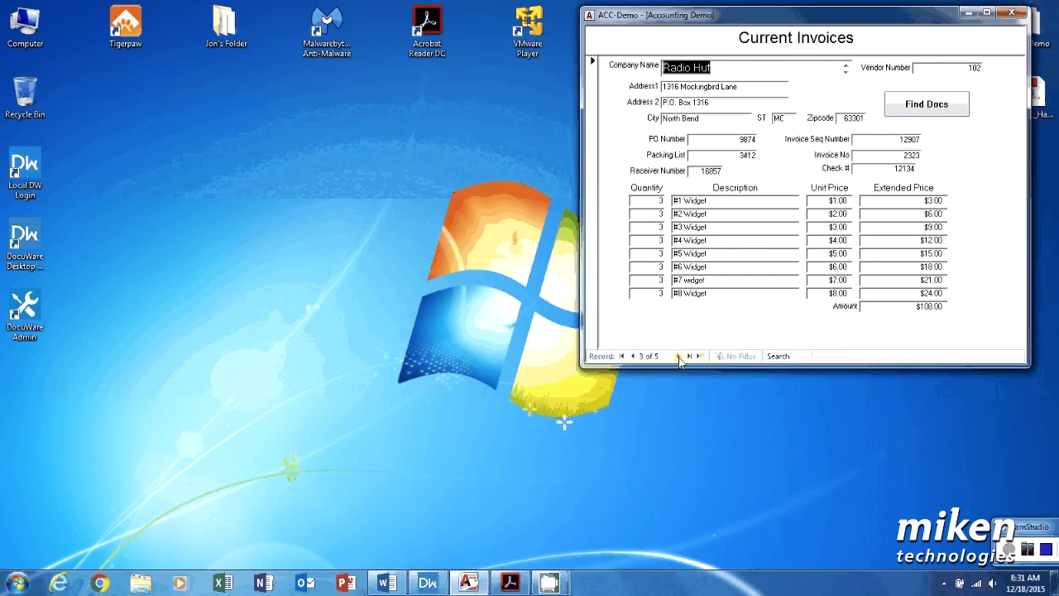
pyautogui.click(949, 110)
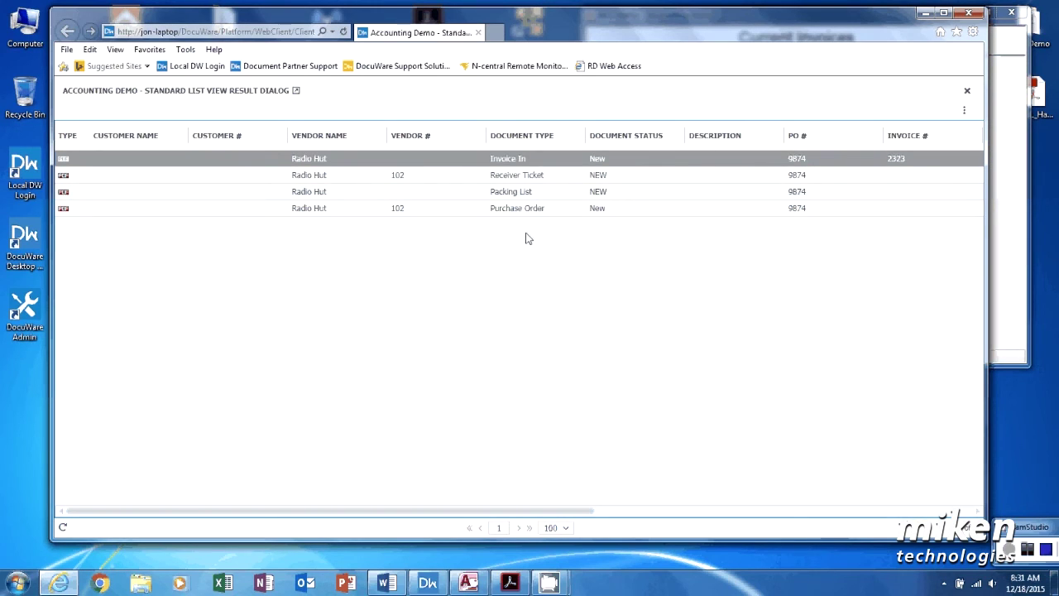
pyautogui.click(970, 15)
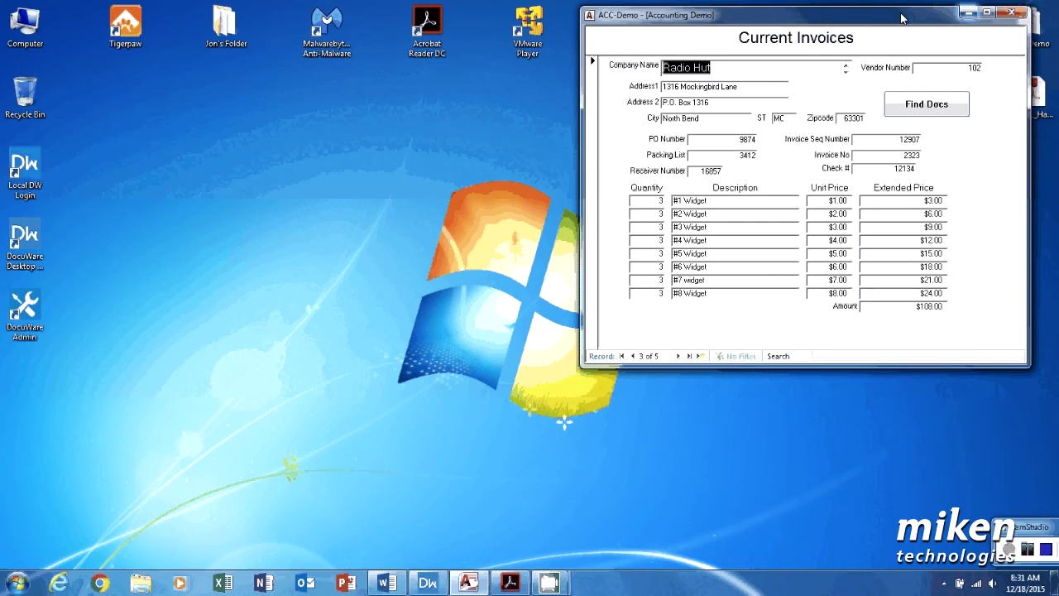
# Step: Sign back into DocuWare through the Local DW Login desktop shortcut with the account credentials
pyautogui.click(336, 215)
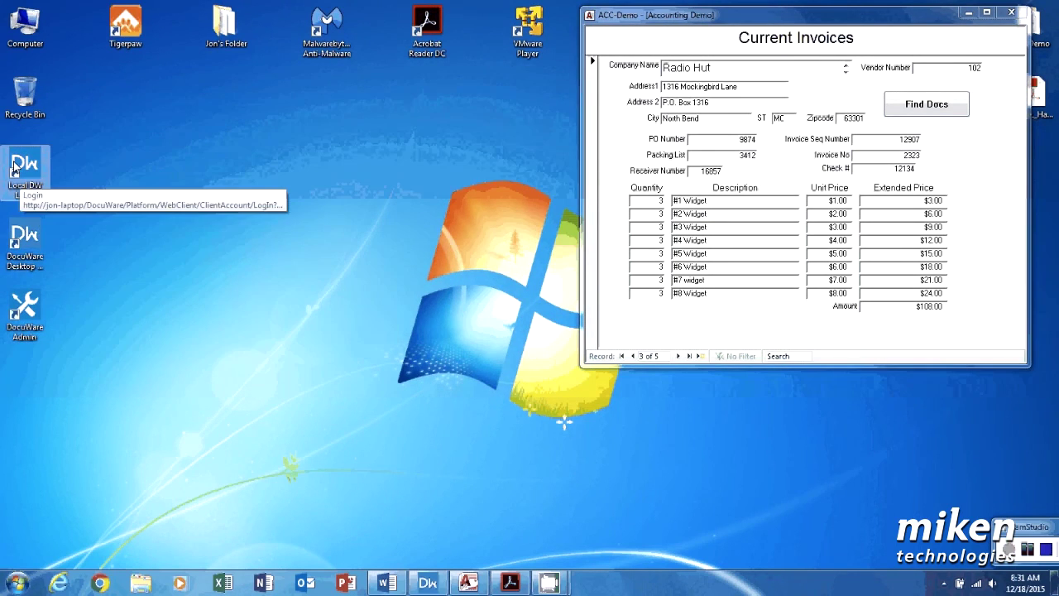
pyautogui.click(22, 173)
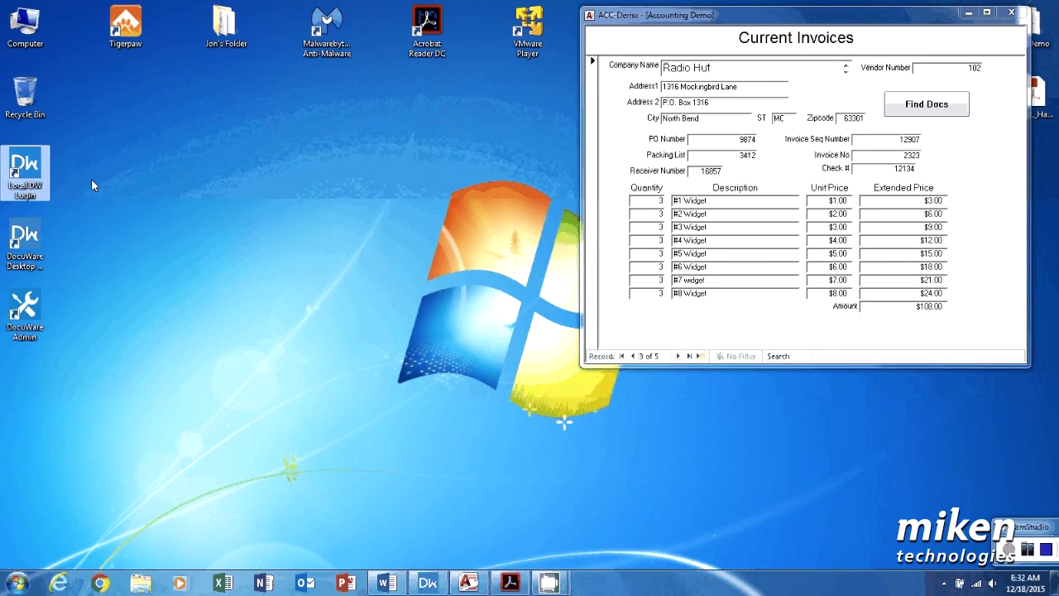
pyautogui.doubleClick(42, 174)
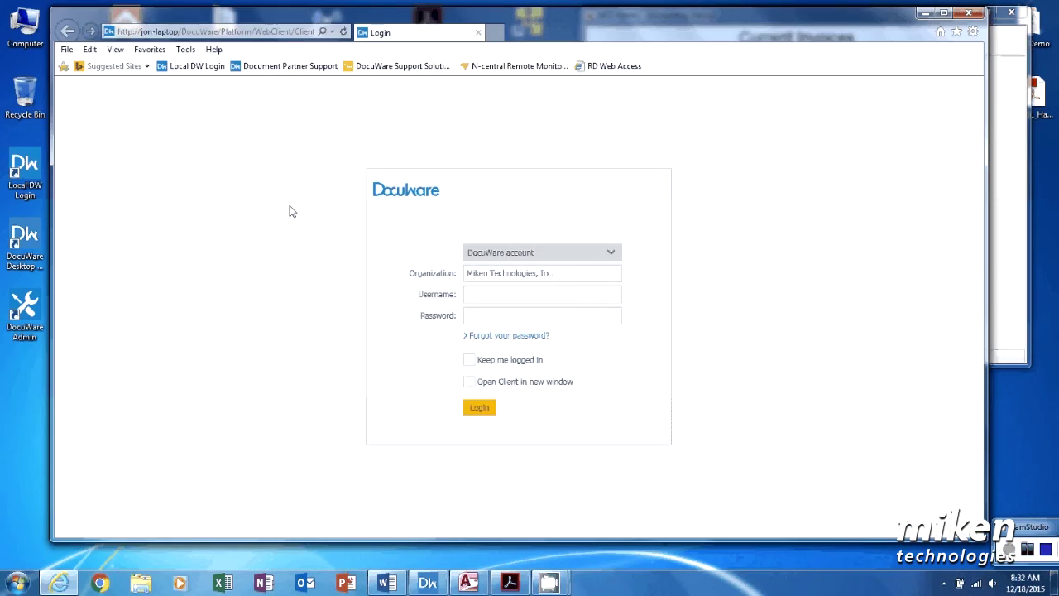
pyautogui.click(488, 291)
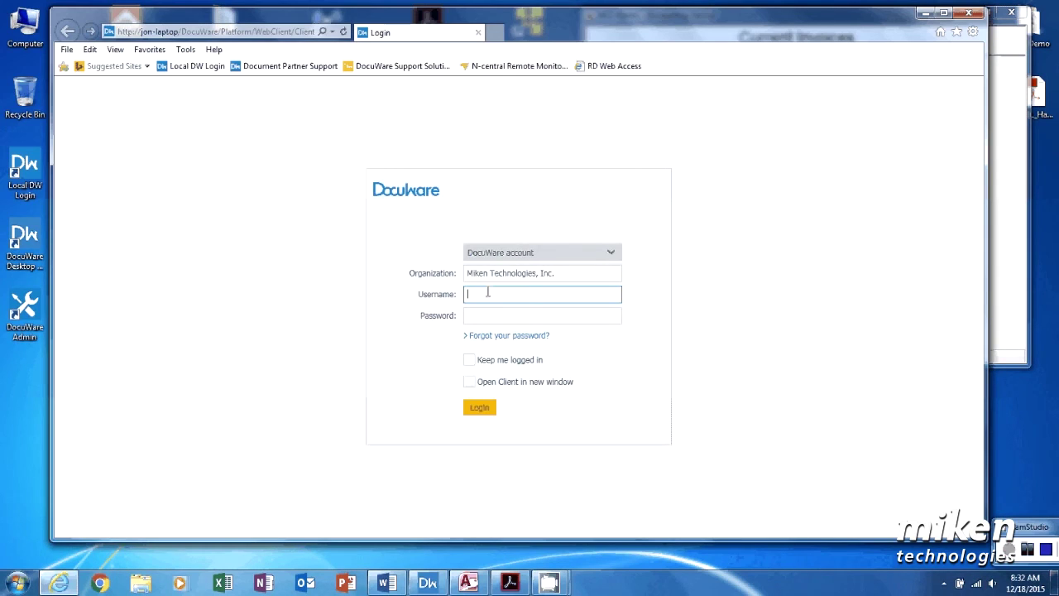
pyautogui.write('admin')
pyautogui.press('Tab')
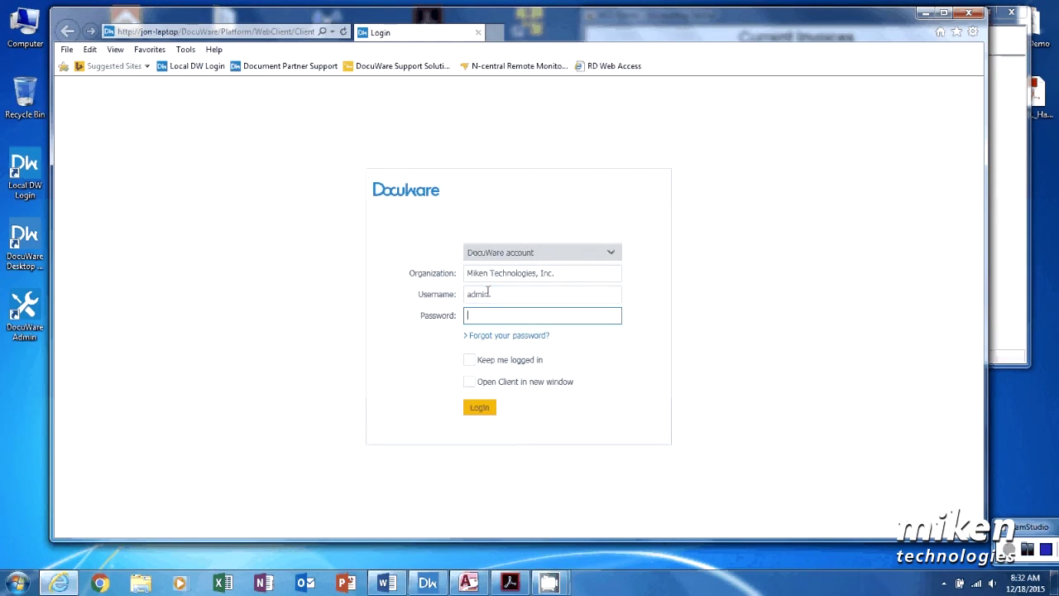
pyautogui.write('admin')
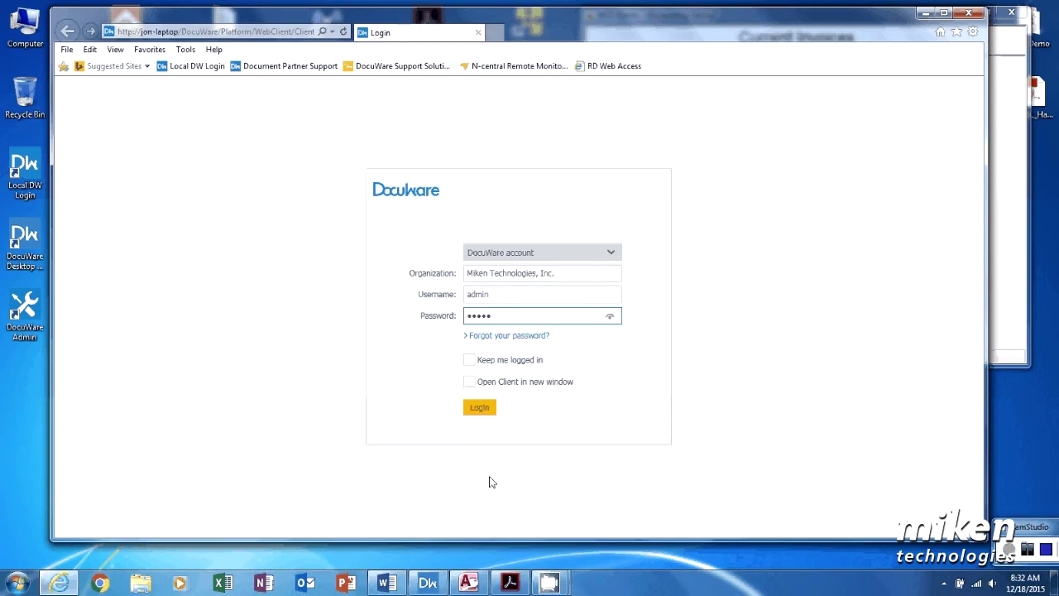
pyautogui.click(478, 408)
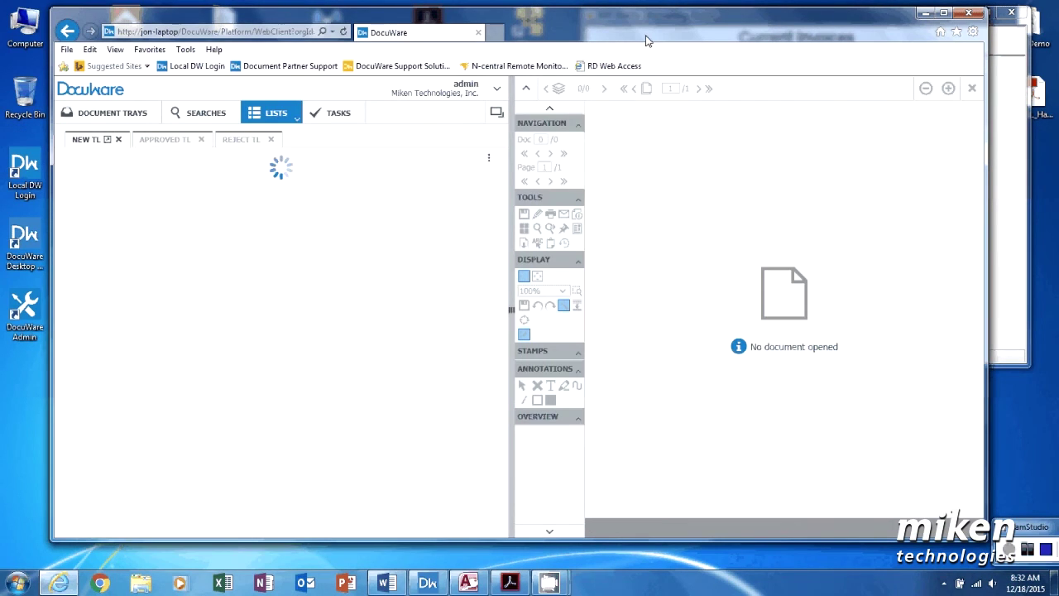
# Step: Drag MySQL_HandyCommands2.pdf from the desktop into the ADMIN-DT document tray
pyautogui.click(108, 115)
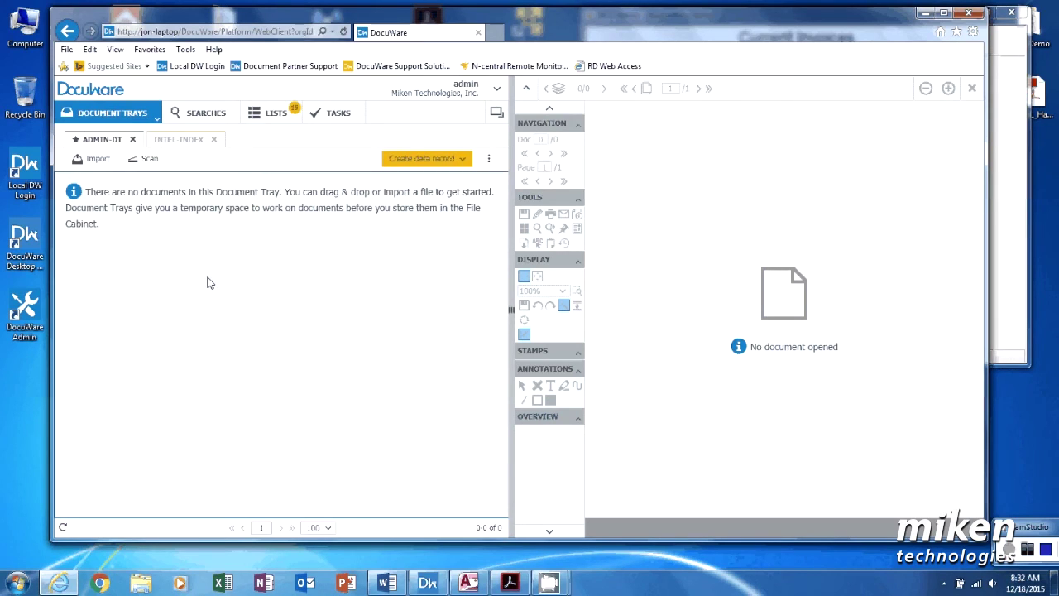
pyautogui.click(1037, 96)
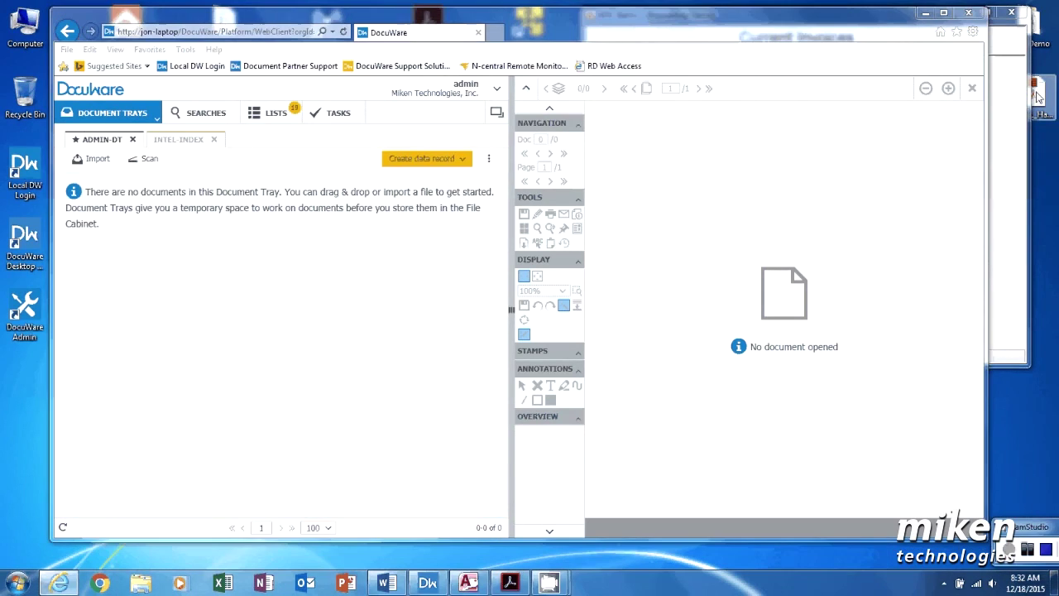
pyautogui.moveTo(1037, 97); pyautogui.dragTo(202, 331)
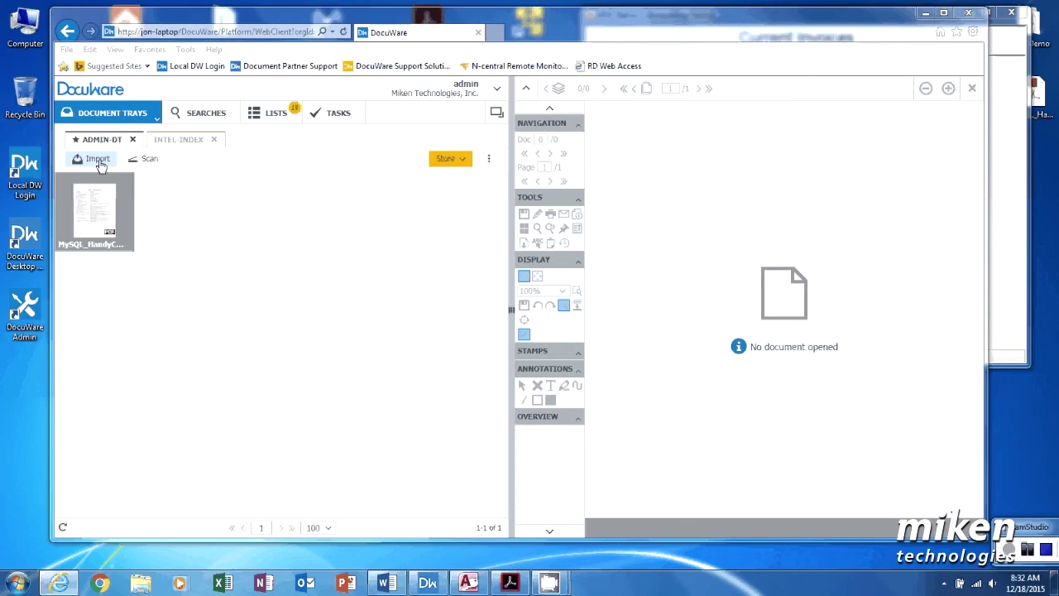
pyautogui.click(98, 160)
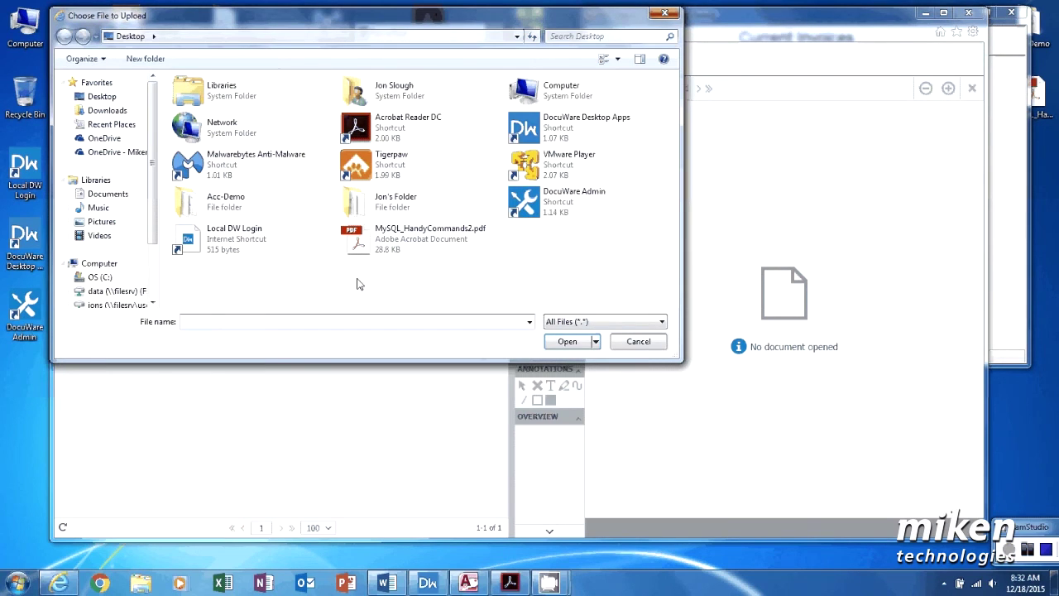
pyautogui.click(638, 341)
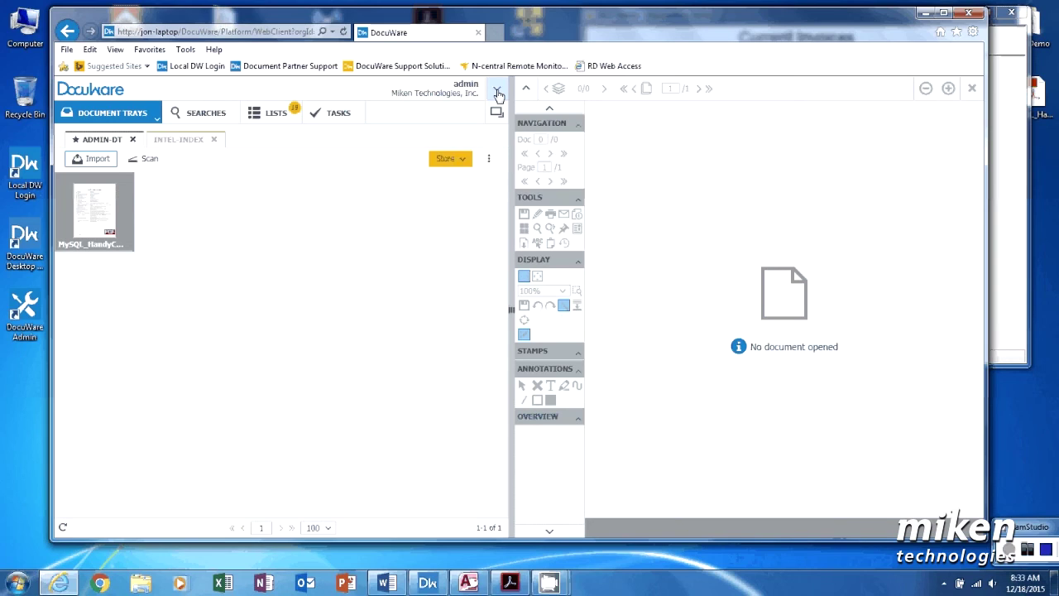
# Step: Sign out of DocuWare and close Internet Explorer, returning to the Access invoices form
pyautogui.click(497, 91)
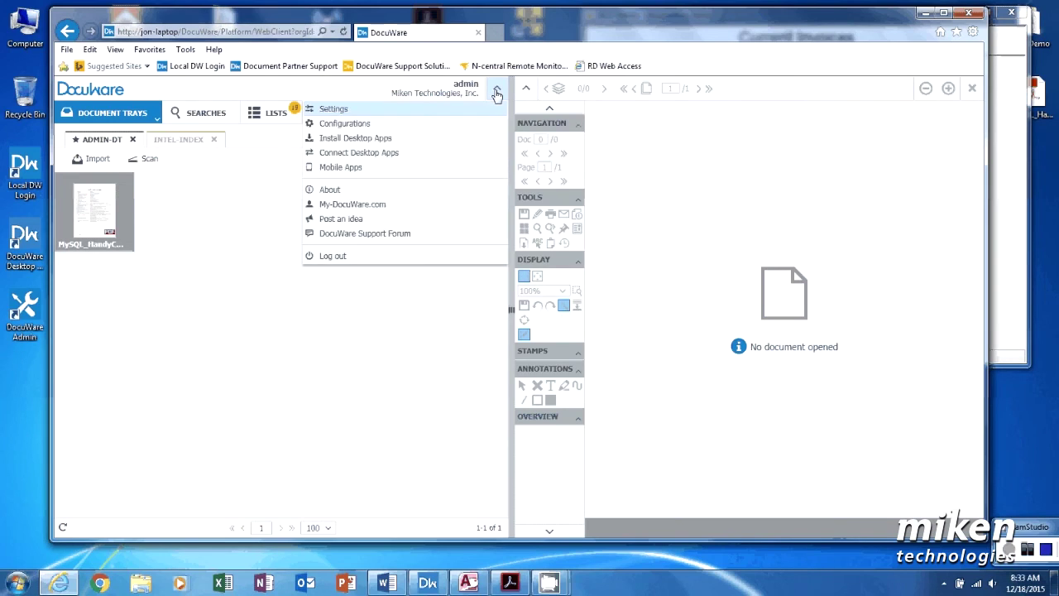
pyautogui.click(333, 256)
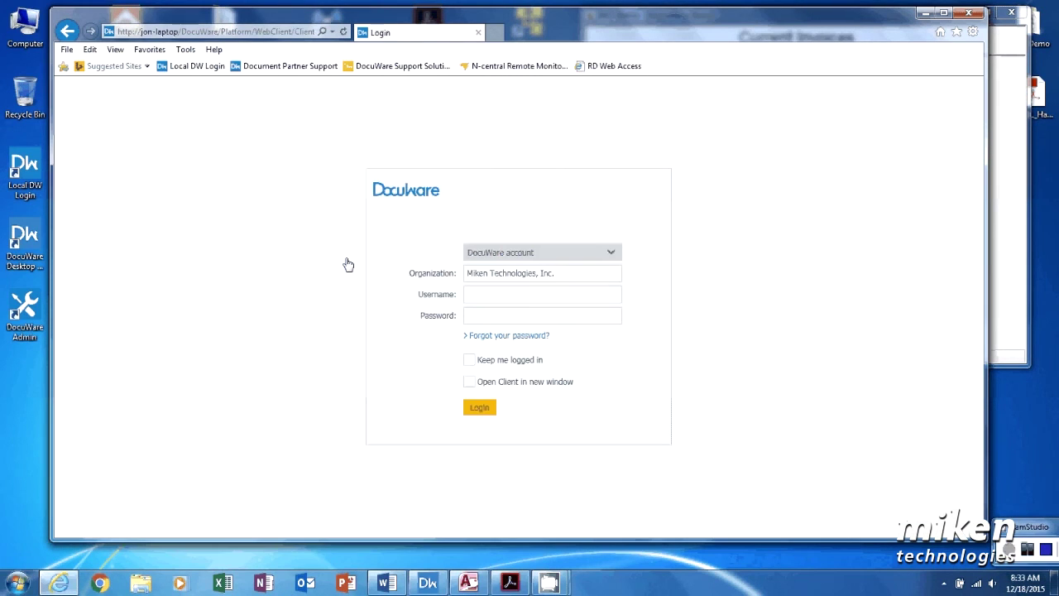
pyautogui.click(969, 12)
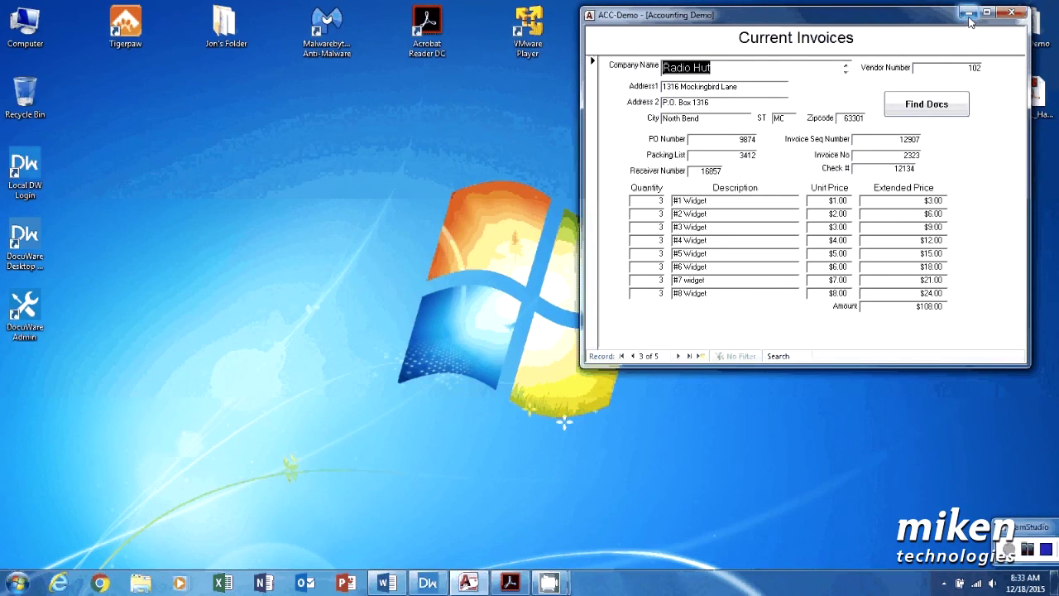